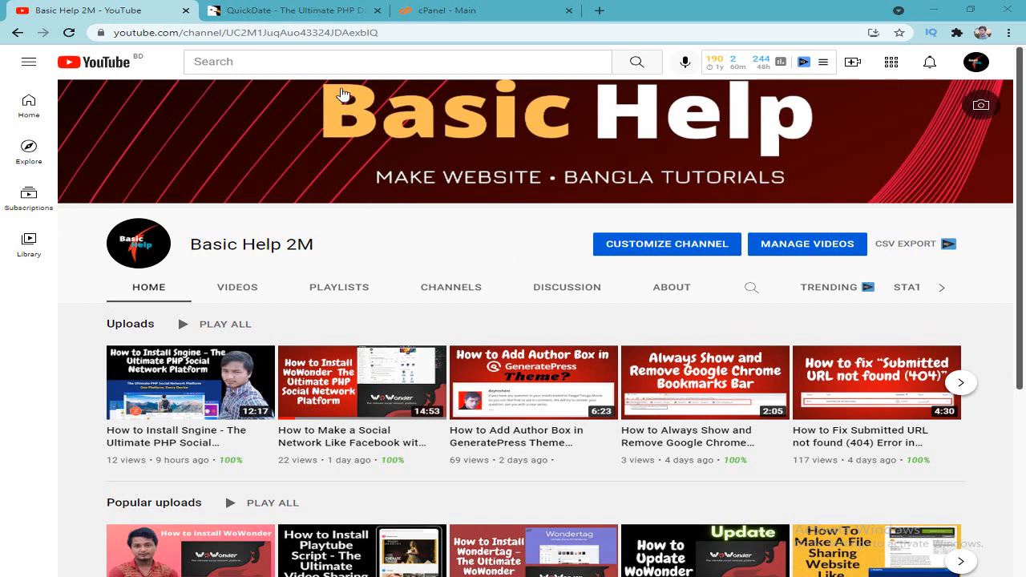
View the QuickDate item page on CodeCanyon and browse through its product screenshots, closing the gallery when finished
click(264, 8)
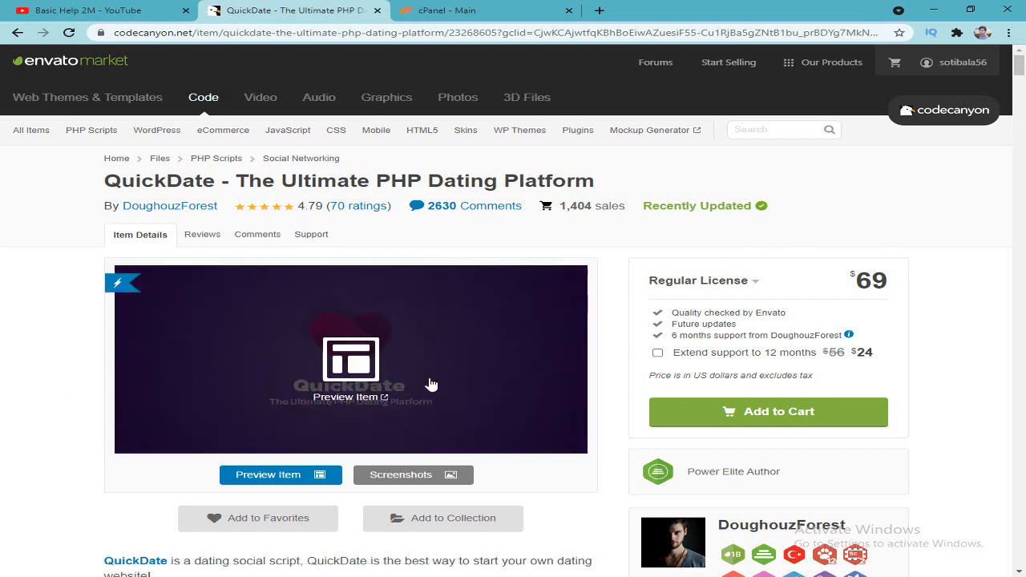
scroll(431, 385, down, 2)
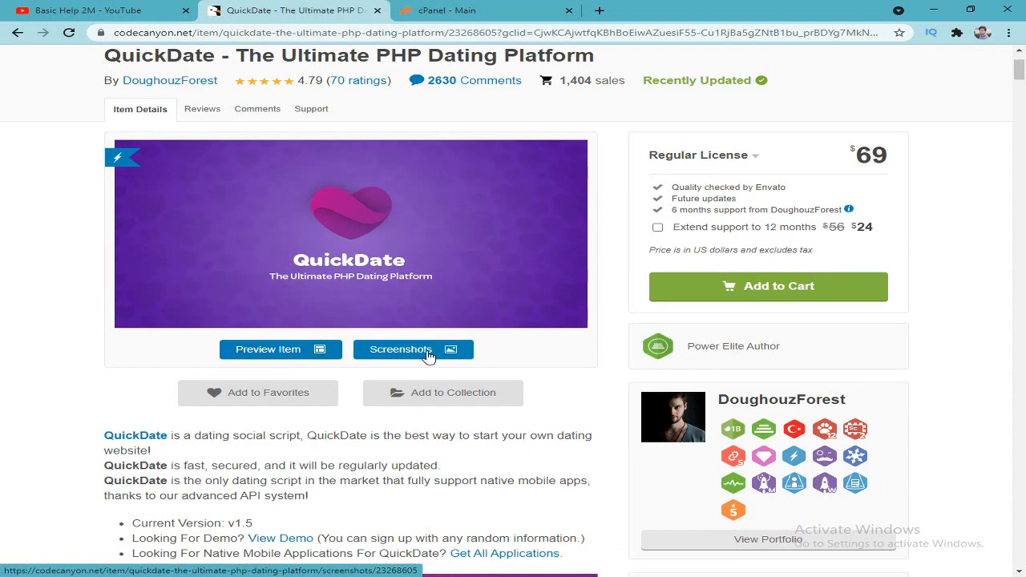
click(457, 356)
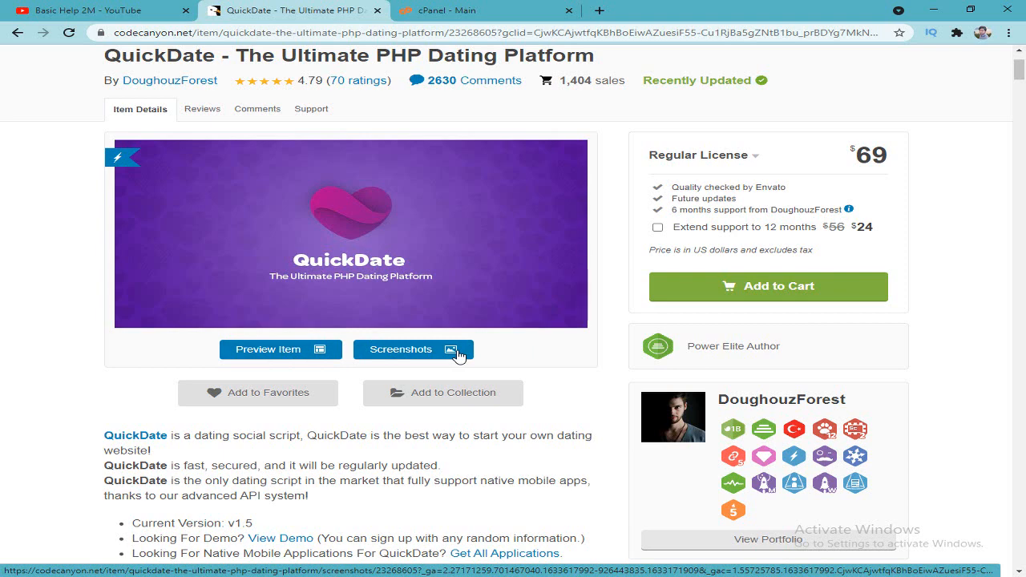
click(427, 356)
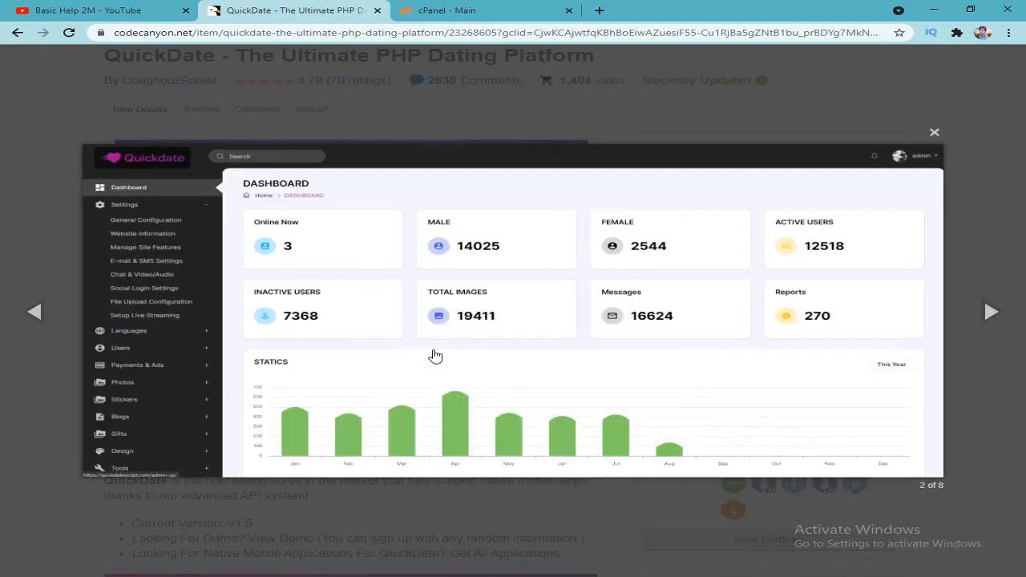
double_click(988, 318)
click(47, 309)
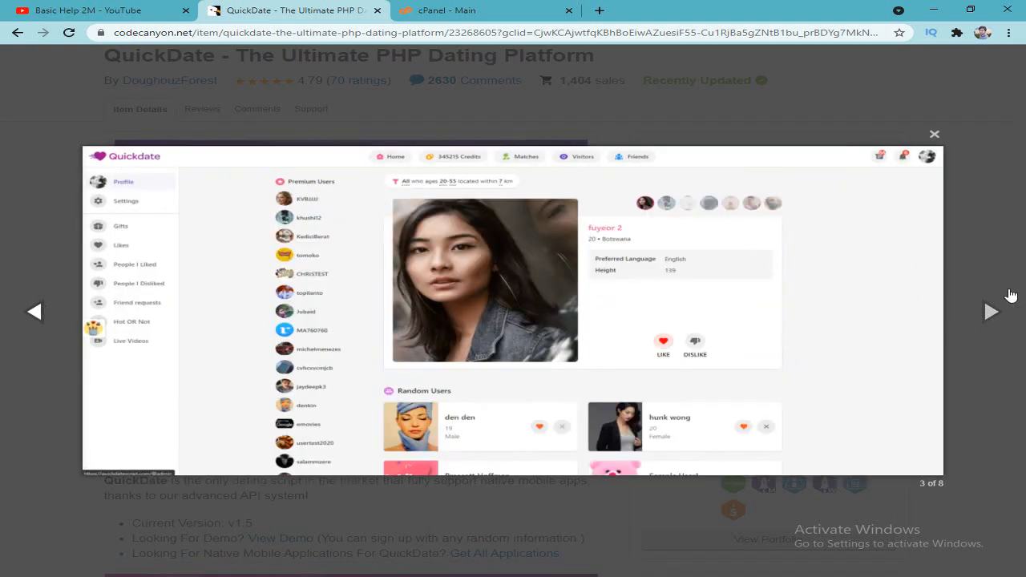
click(988, 312)
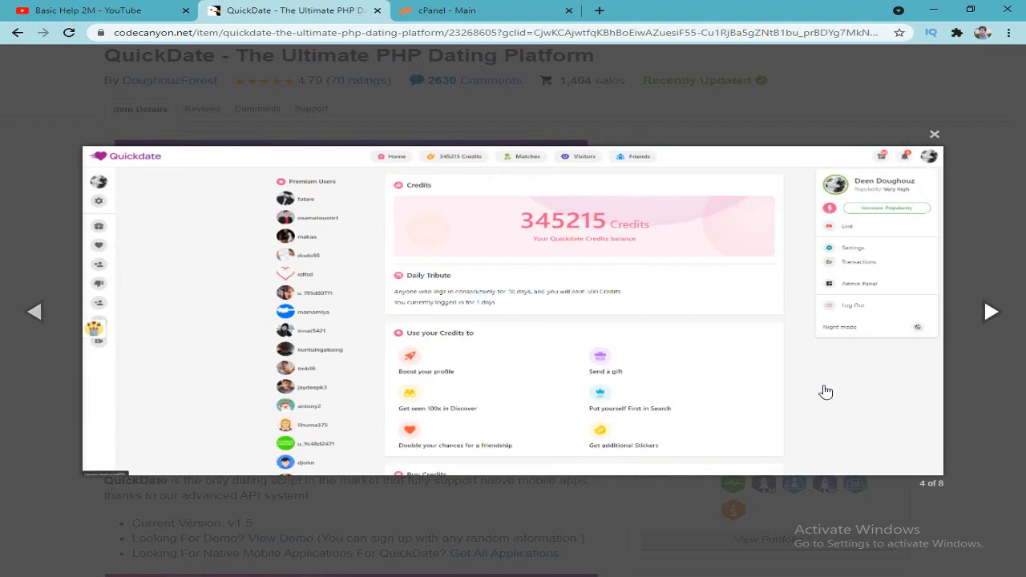
click(990, 318)
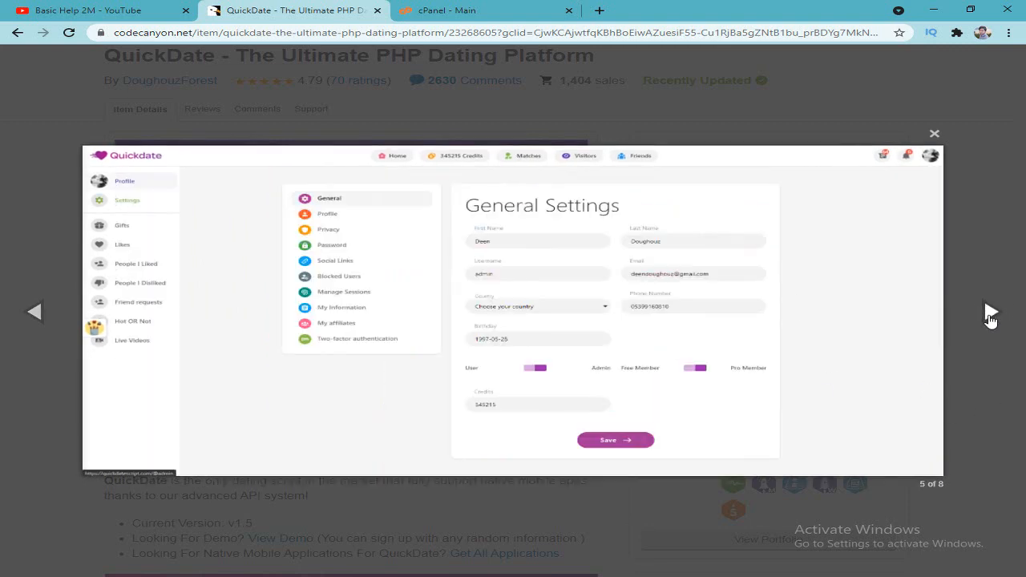
click(990, 315)
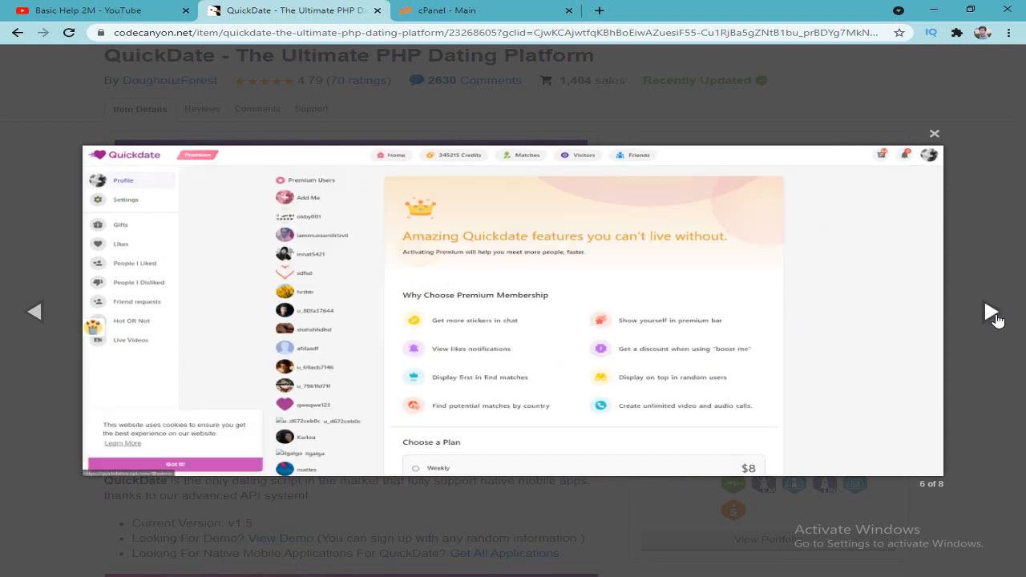
click(993, 318)
click(1002, 305)
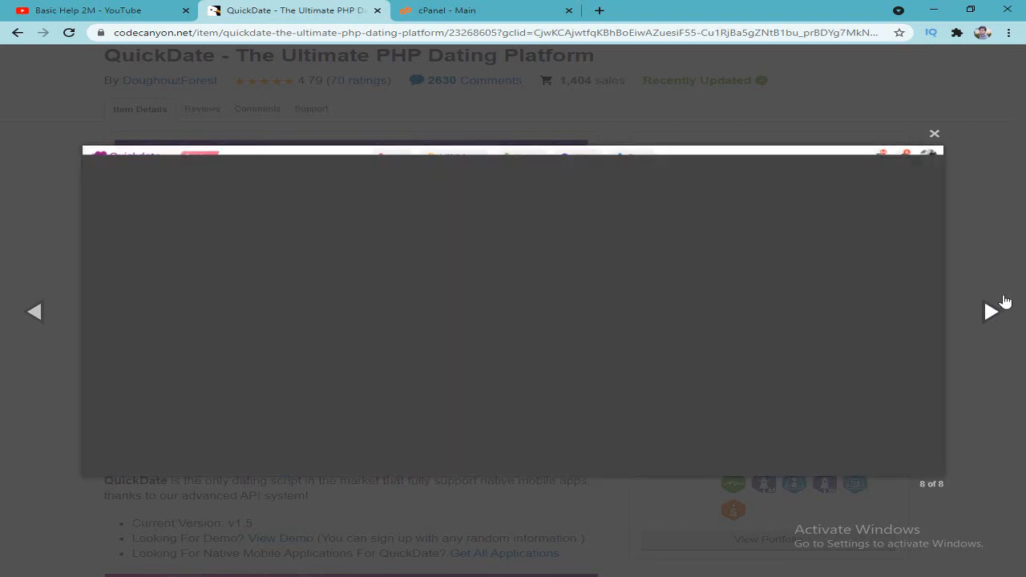
click(939, 141)
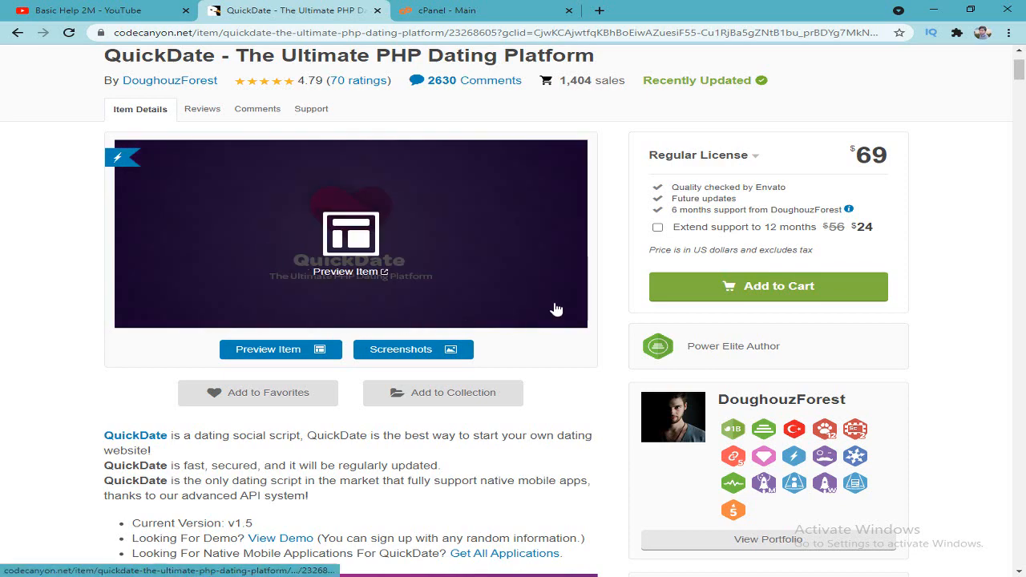
Review the QuickDate item's description and its regular license price
scroll(553, 337, down, 4)
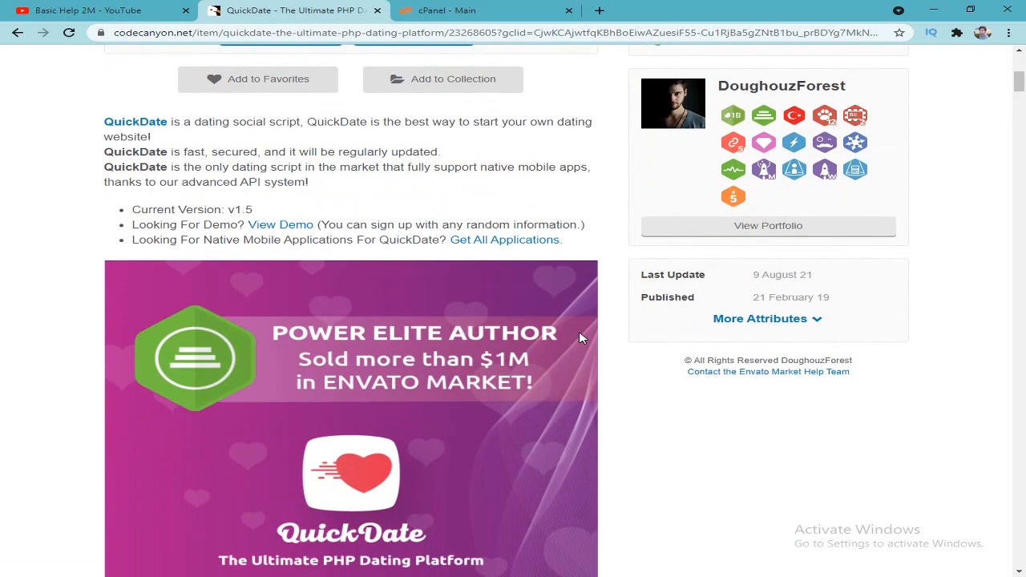
scroll(540, 351, up, 3)
scroll(539, 356, up, 3)
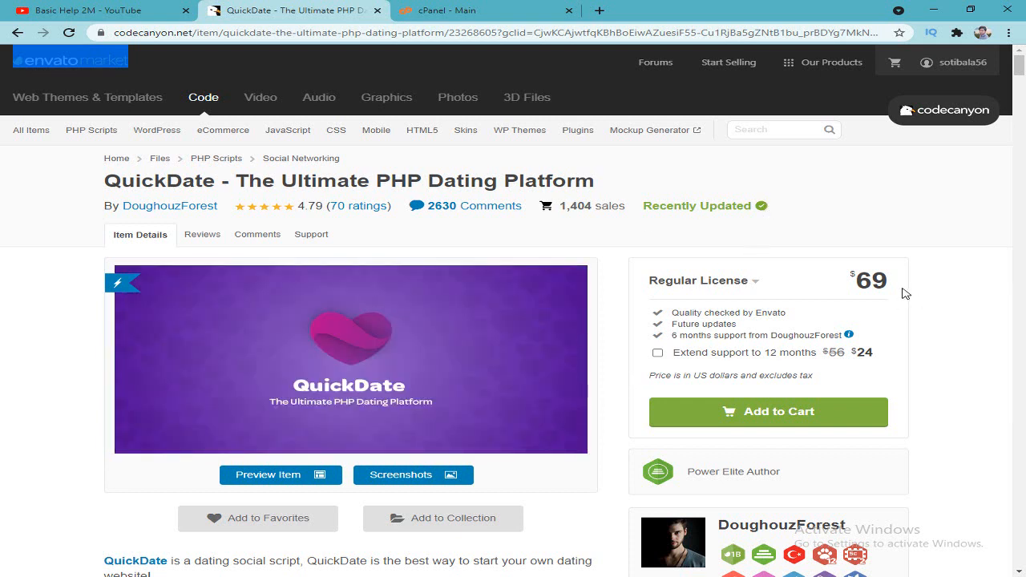
click(859, 286)
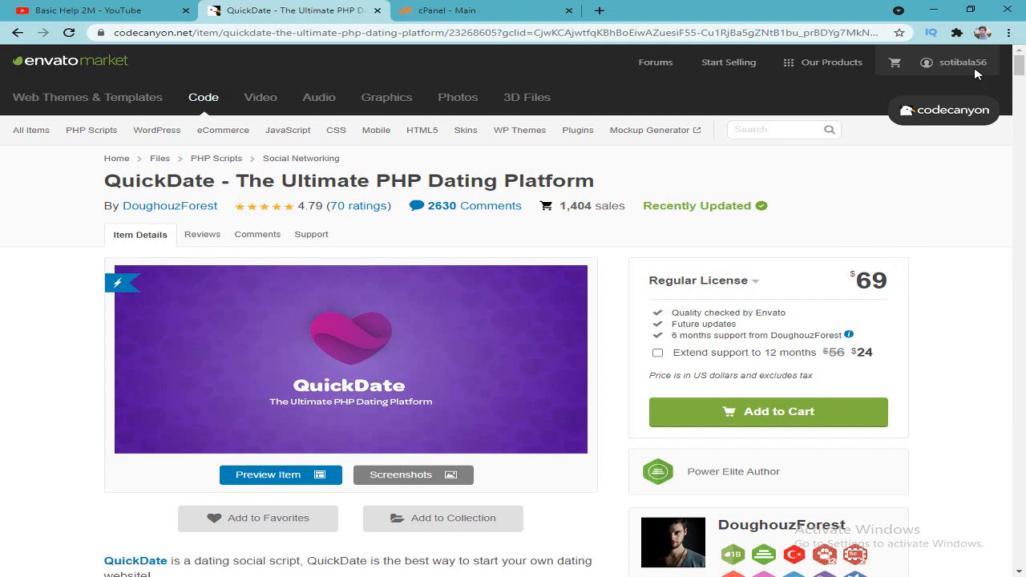
mouse_move(971, 67)
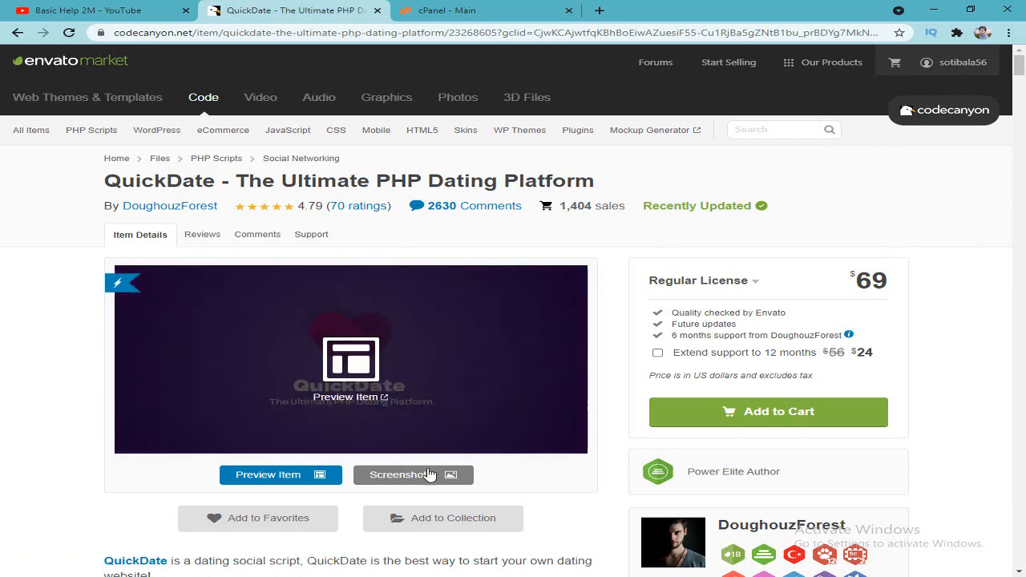
Switch to the Downloads folder in File Explorer and inspect the QuickDate - The Ultimate PHP Dating Platform.zip archive
key(alt+Tab)
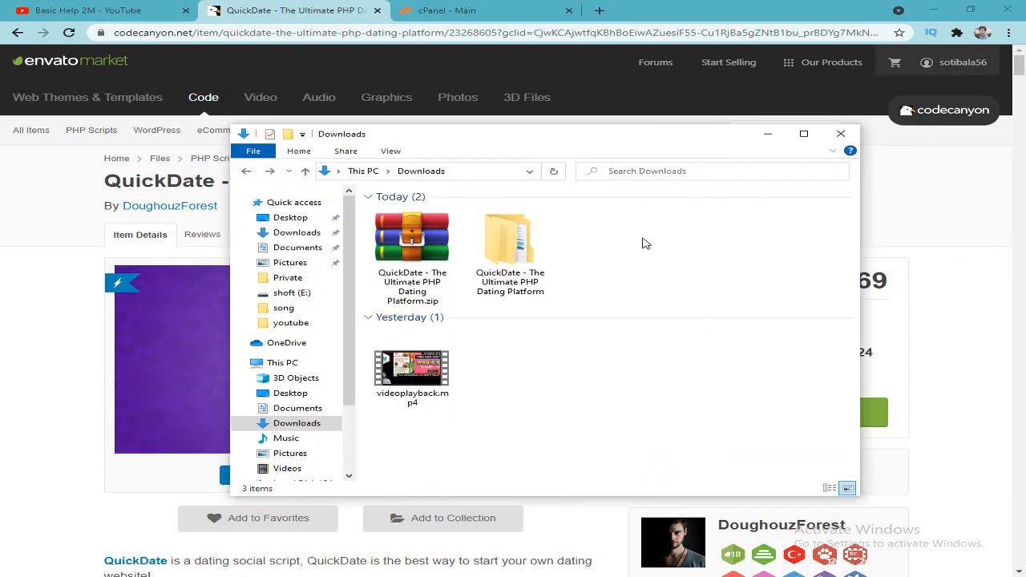
drag(646, 244, 625, 246)
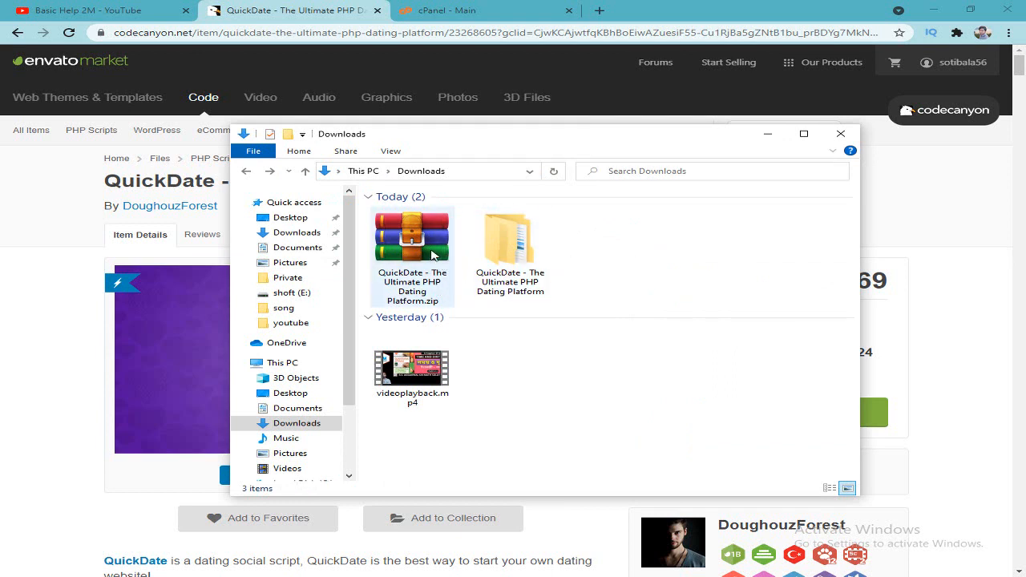
click(432, 255)
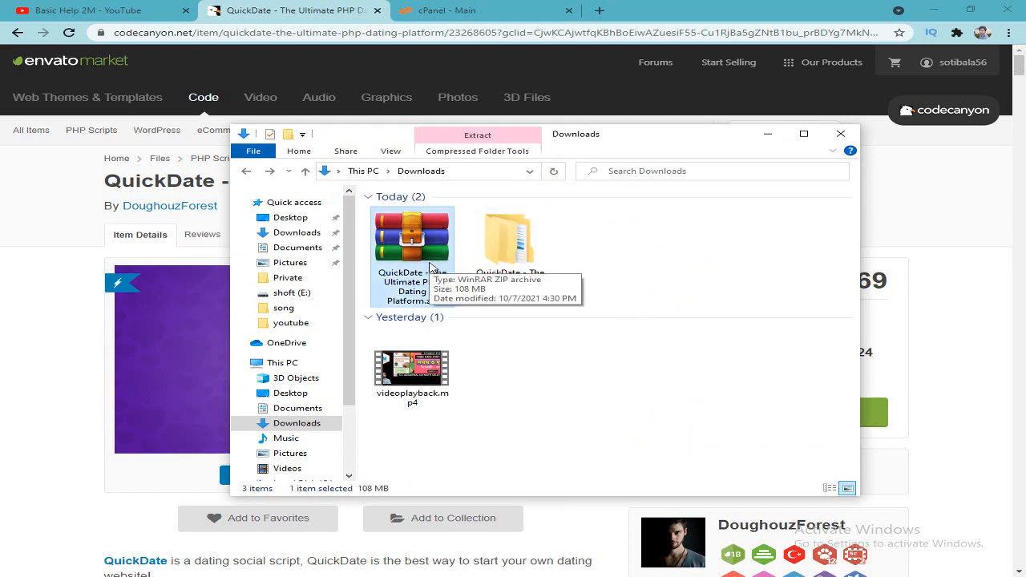
click(88, 10)
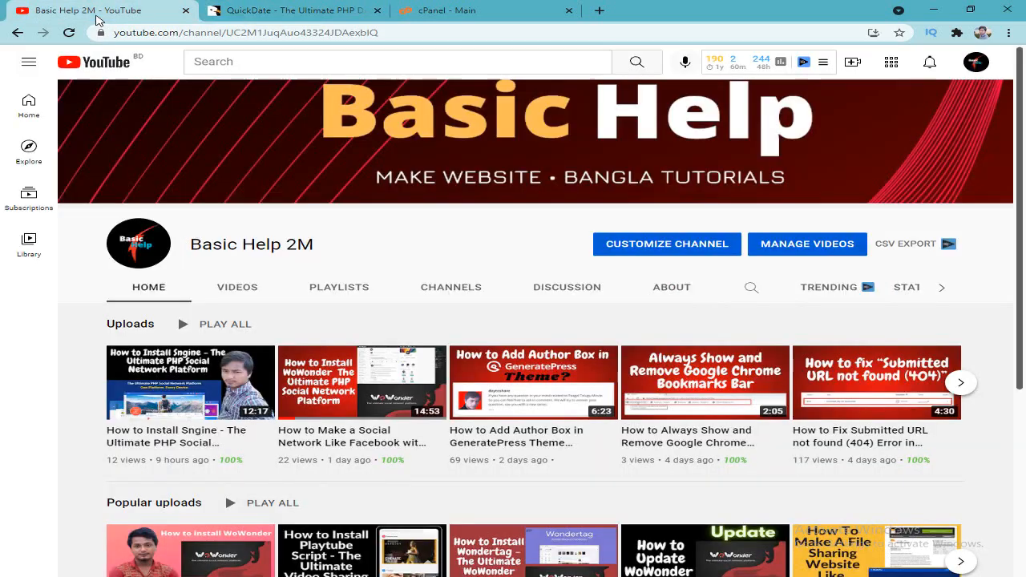
click(520, 575)
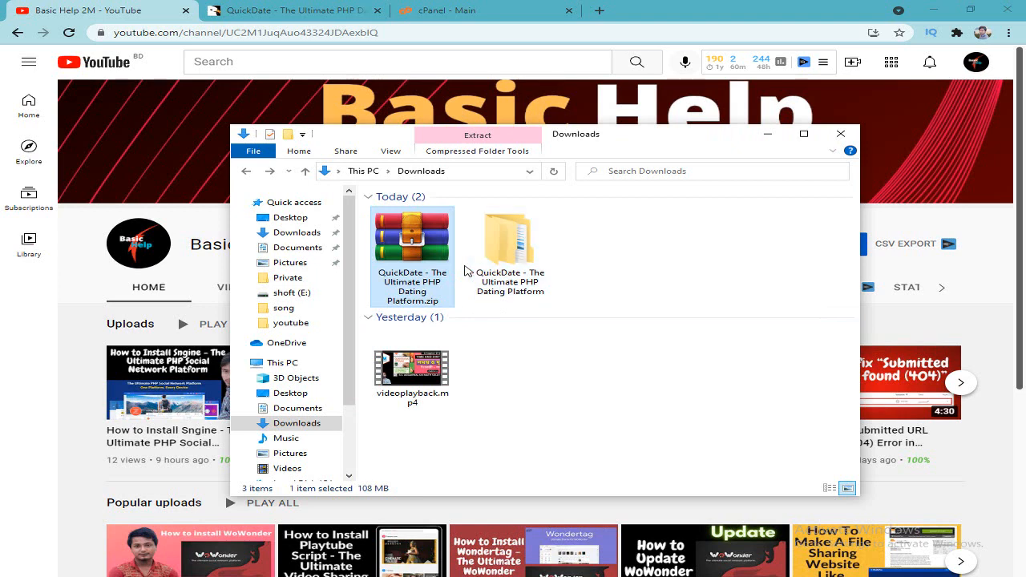
click(584, 305)
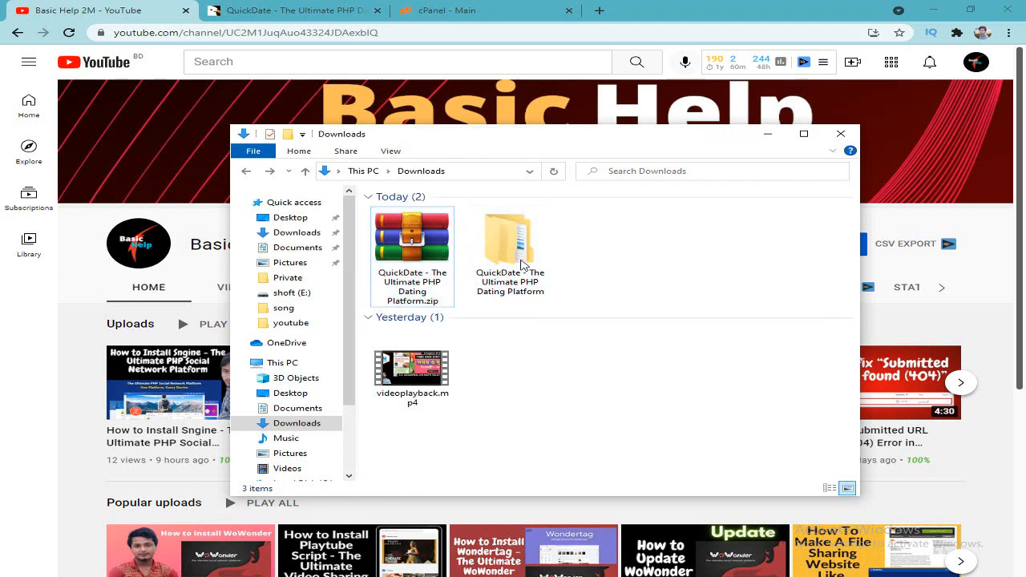
Open the extracted QuickDate - The Ultimate PHP Dating Platform folder and look over its Documentation, Script and Update Guide folders
click(521, 264)
double_click(521, 264)
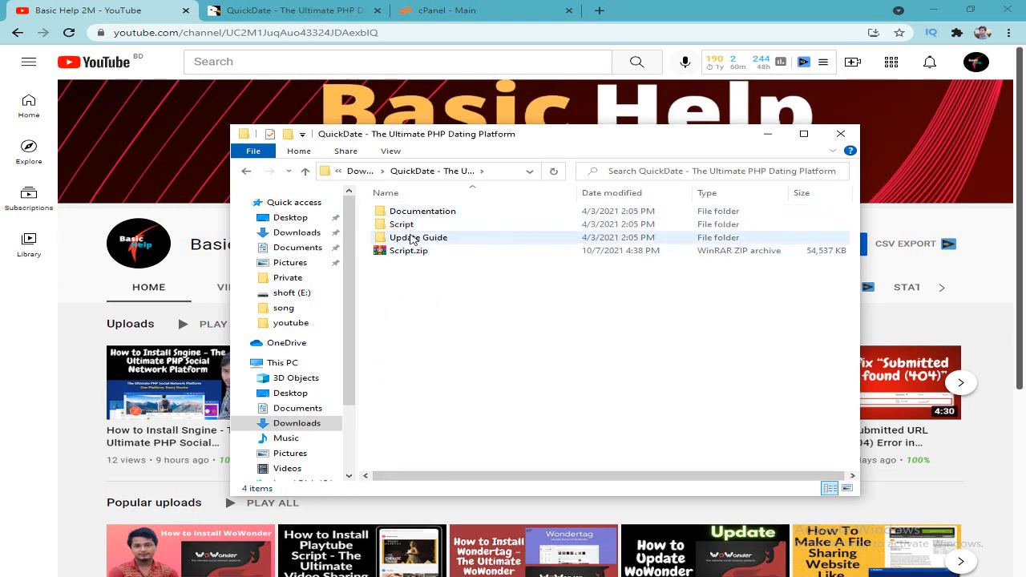
drag(367, 210, 513, 240)
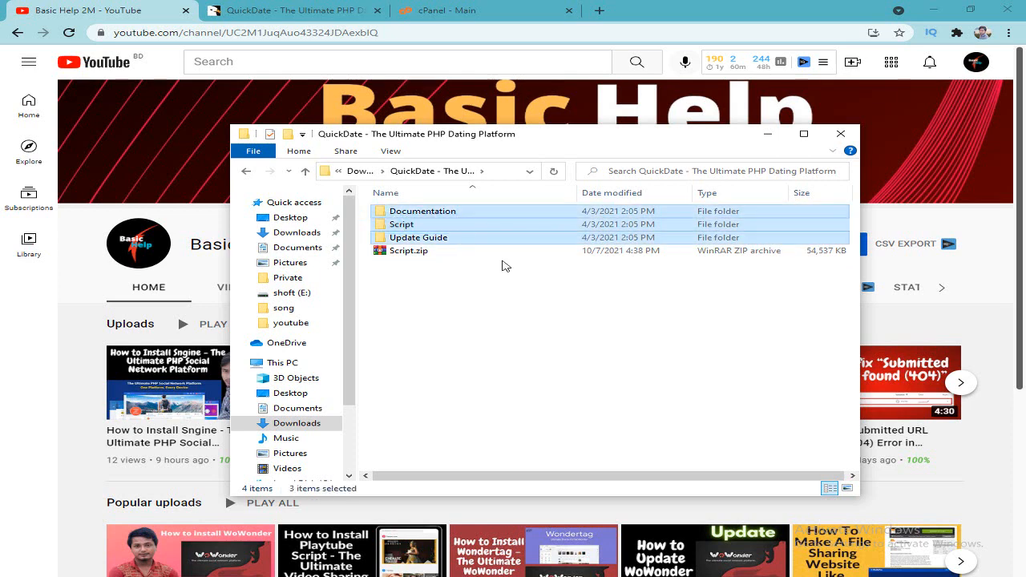
click(591, 312)
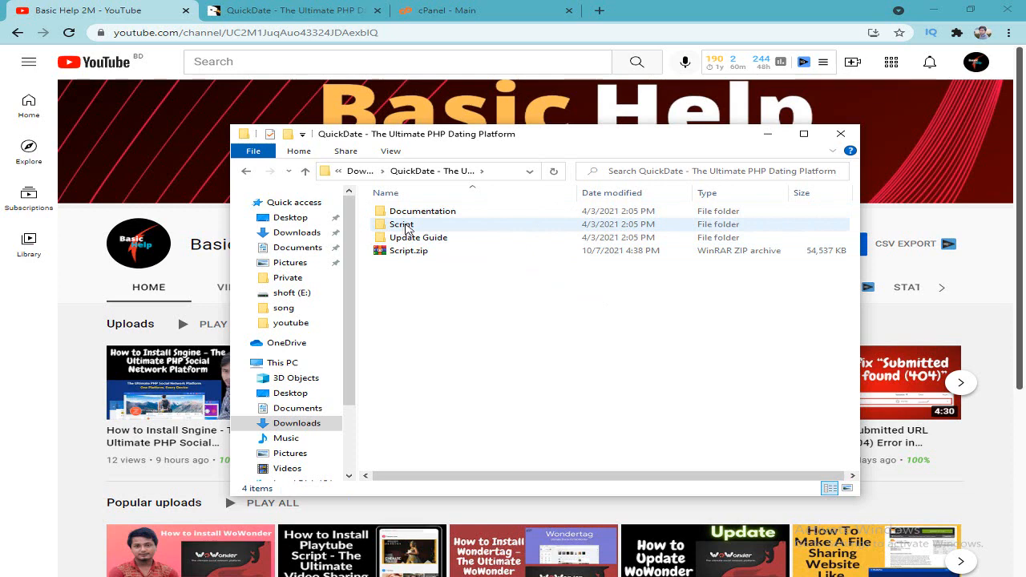
click(408, 228)
right_click(409, 227)
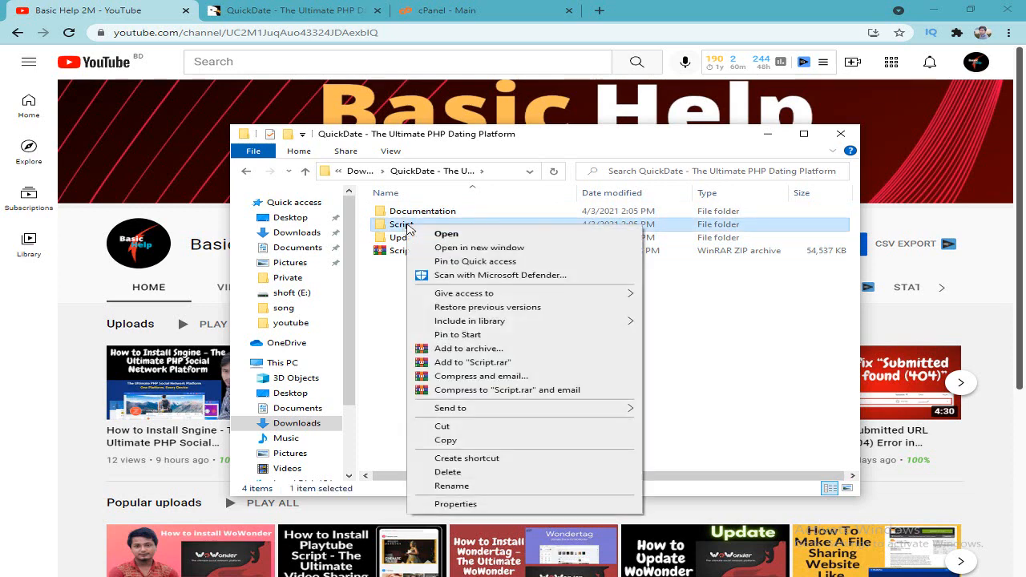
click(533, 348)
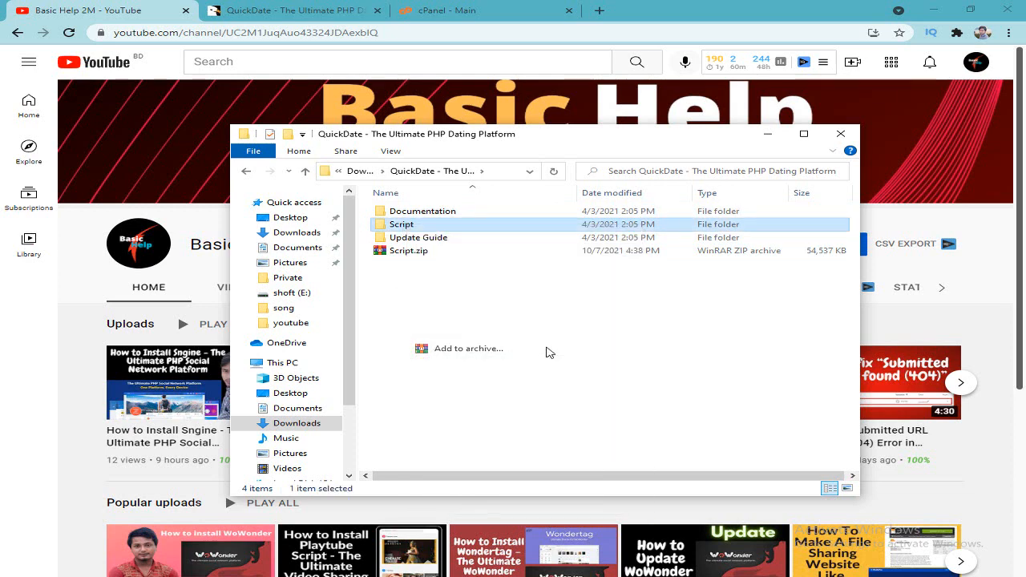
click(461, 293)
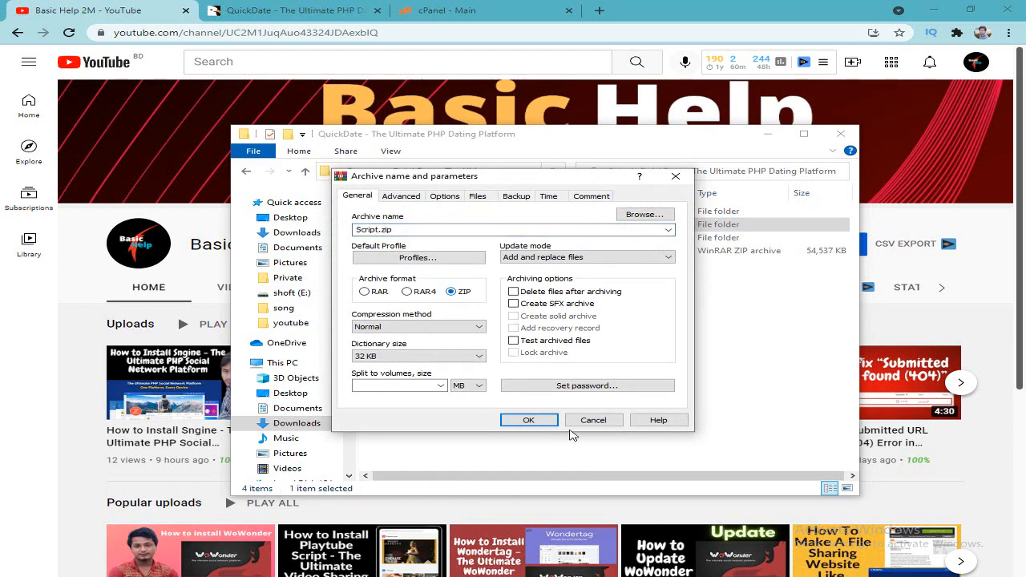
click(585, 427)
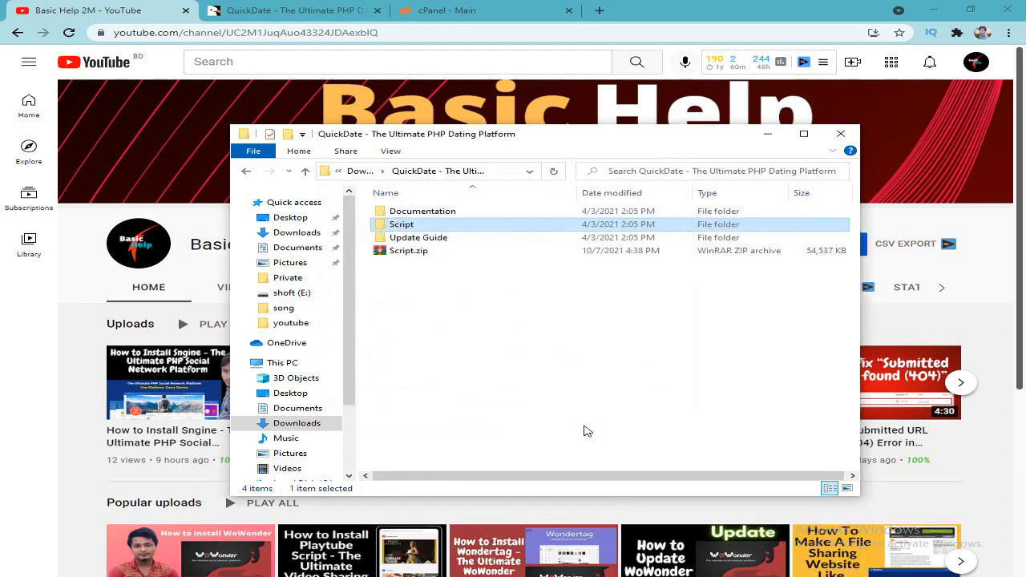
drag(408, 298, 436, 254)
click(418, 250)
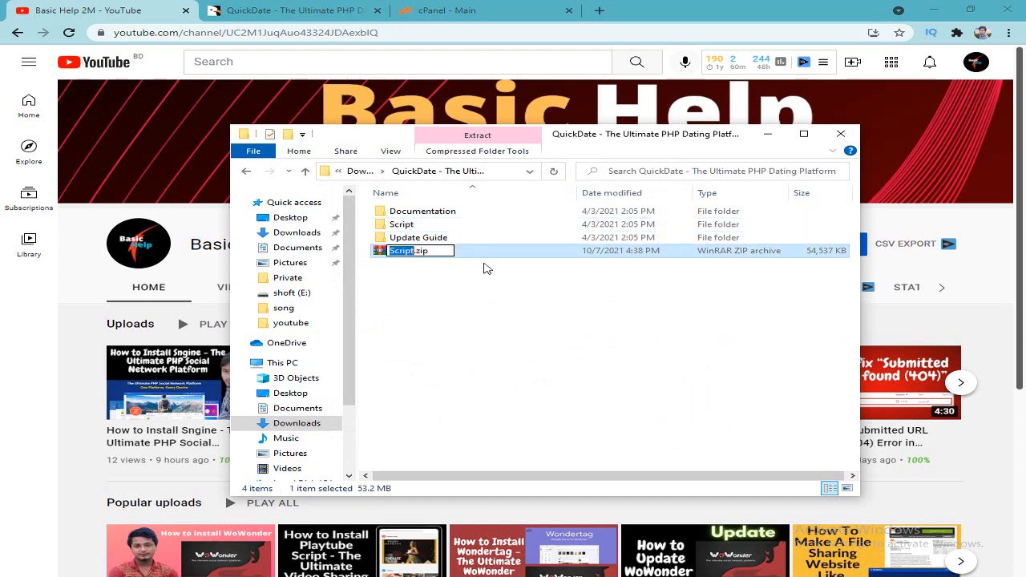
click(513, 295)
Examine the files inside the Script folder, return to the parent folder and select Script.zip
double_click(403, 225)
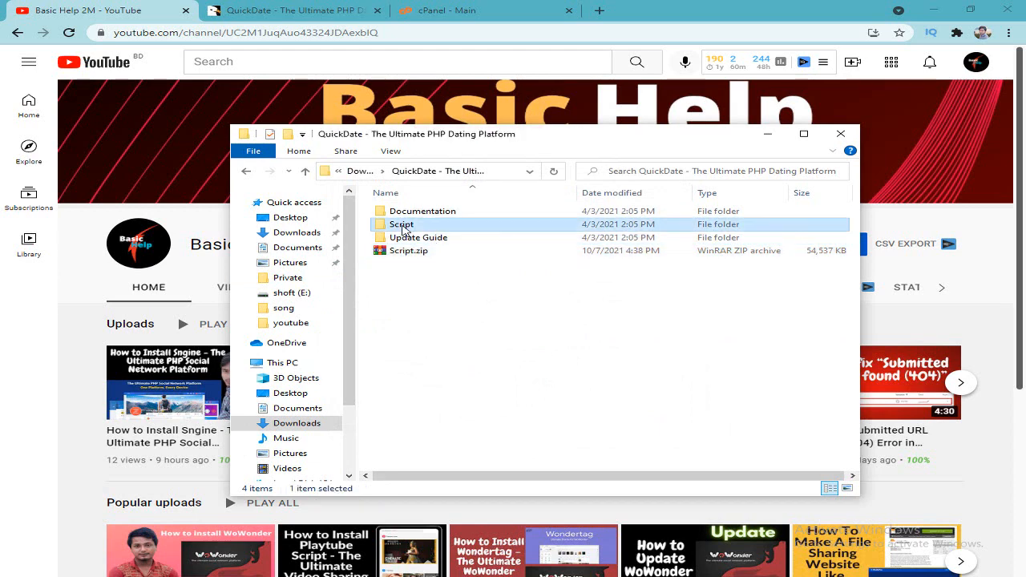
scroll(567, 343, down, 2)
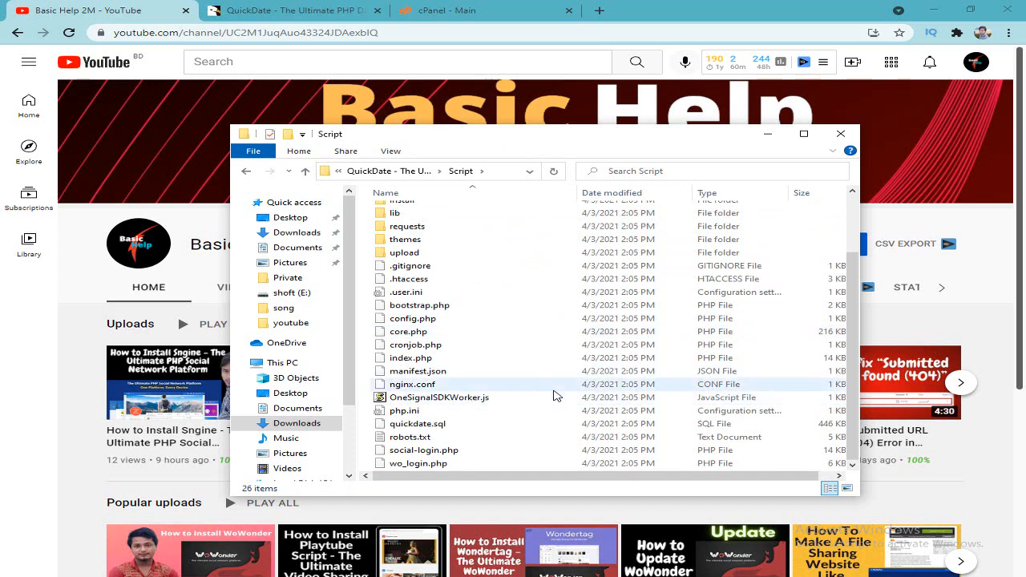
scroll(553, 381, up, 2)
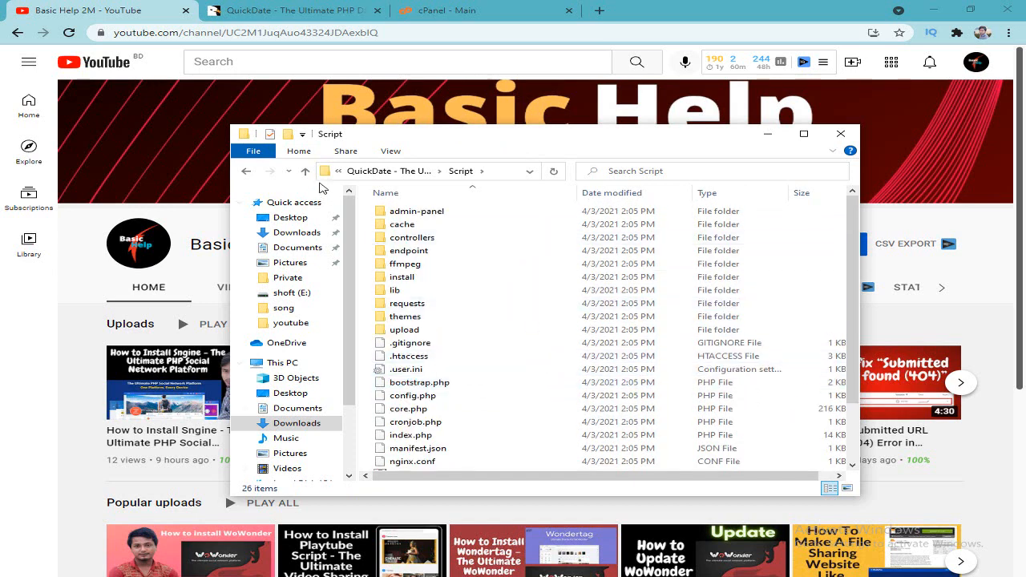
click(400, 173)
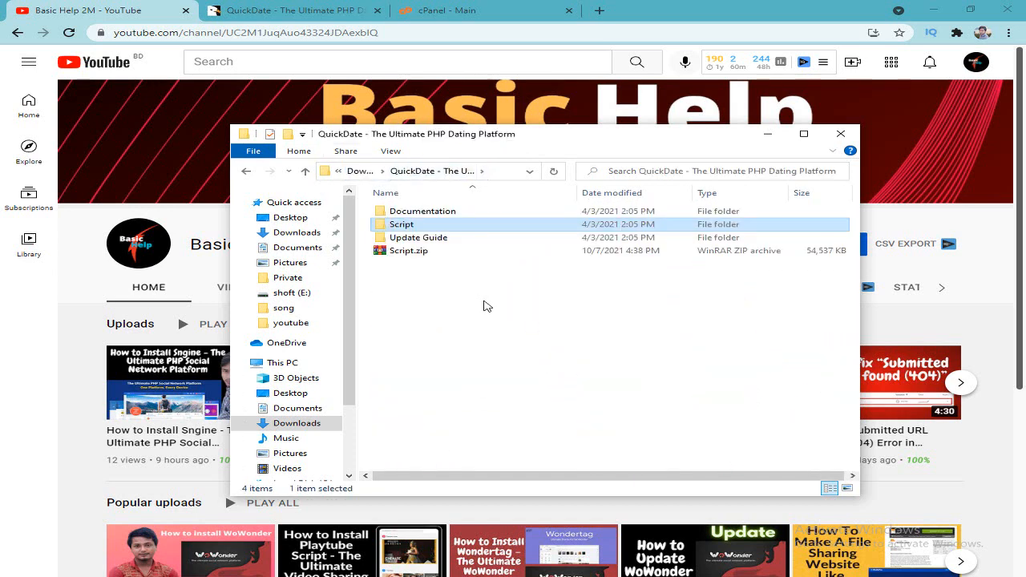
click(416, 252)
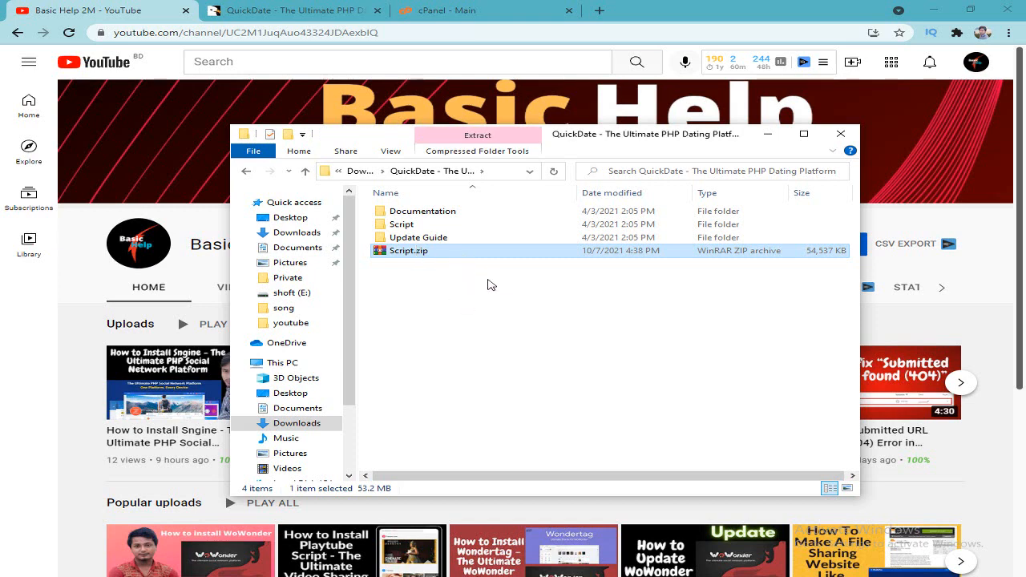
Switch to the cPanel dashboard and open the Subdomains page from the Domains section
click(472, 11)
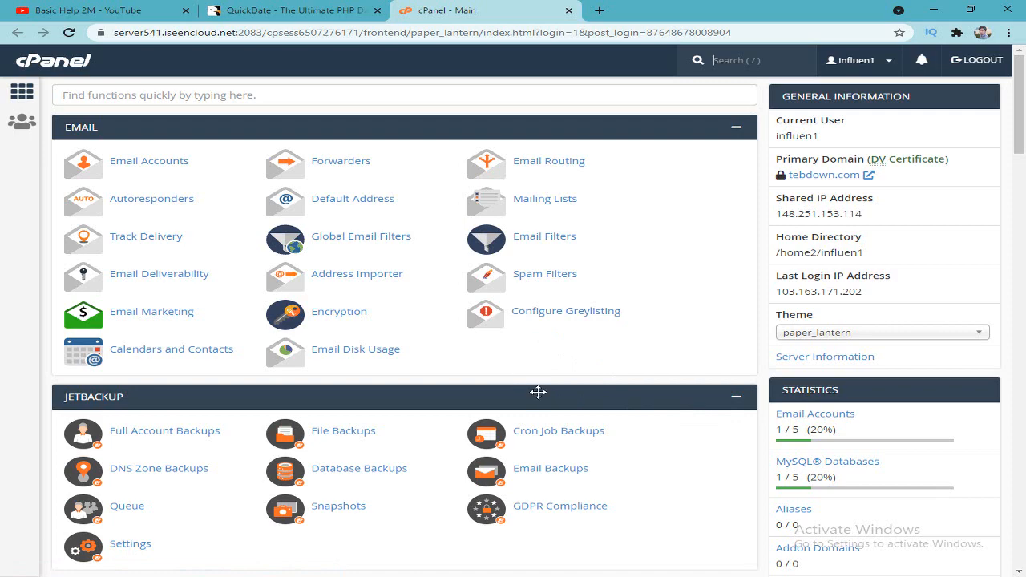
scroll(572, 390, down, 2)
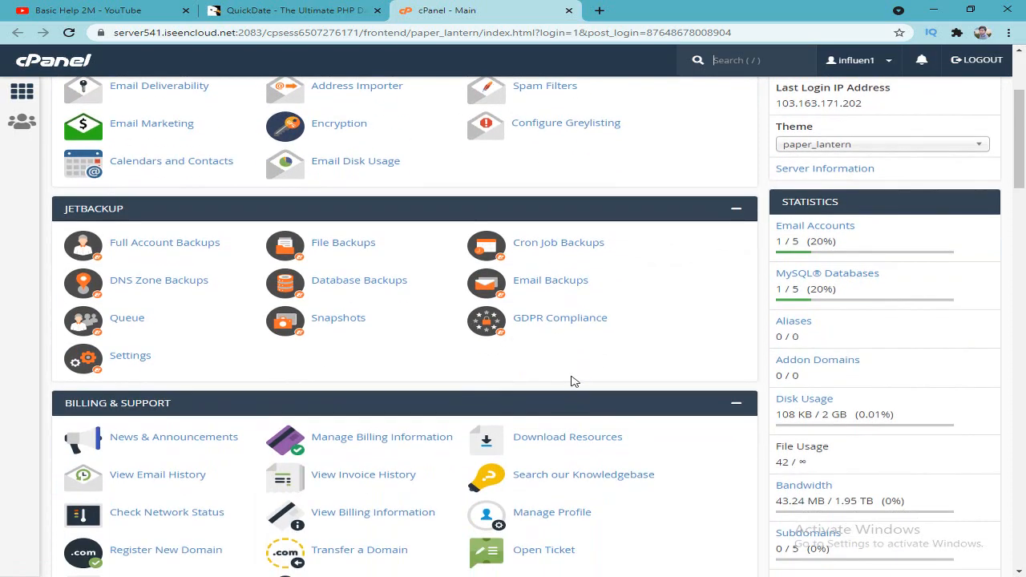
scroll(260, 256, down, 5)
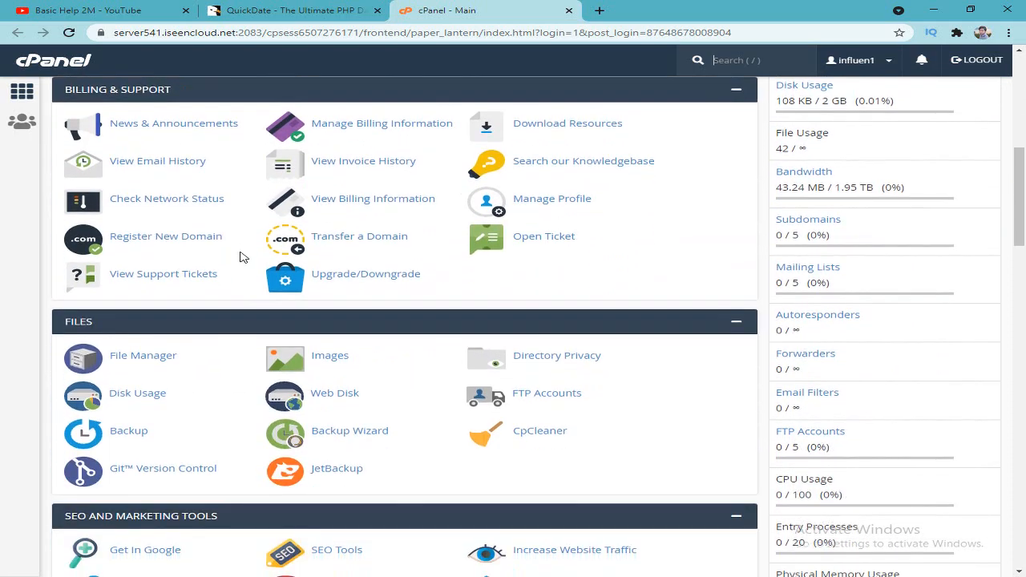
scroll(242, 259, down, 5)
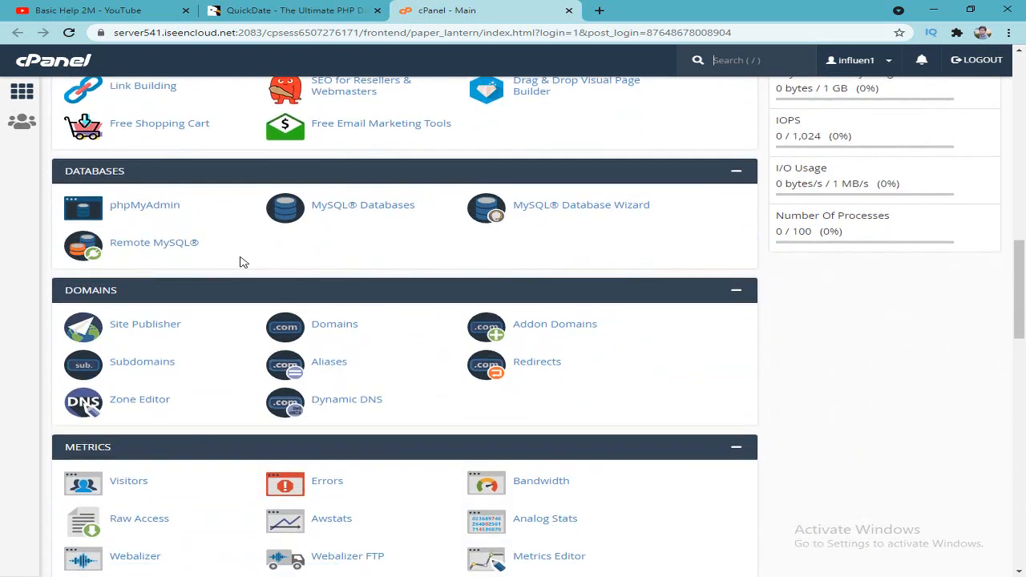
click(165, 242)
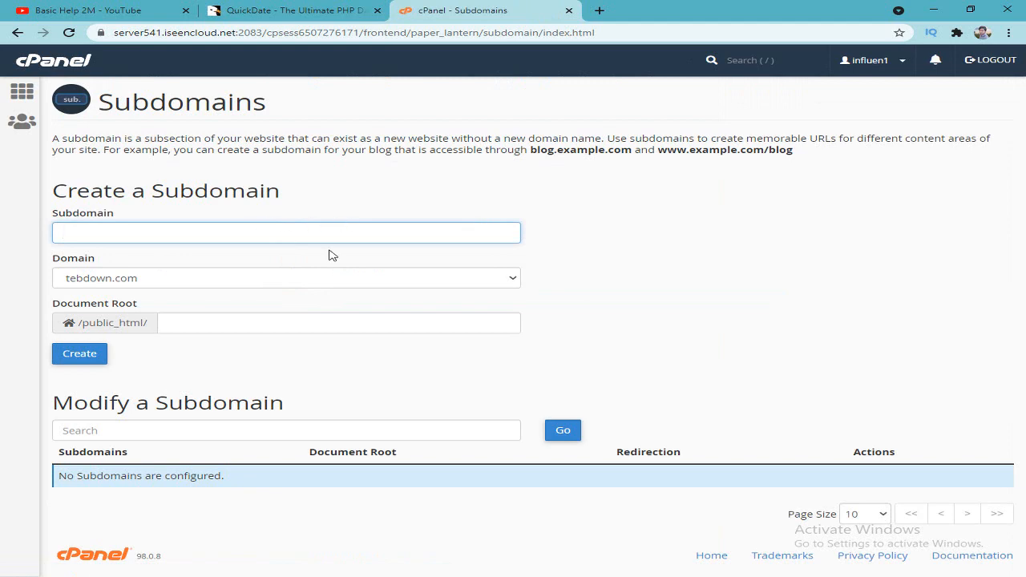
Copy the word QuickDate from the CodeCanyon item title and paste it as the new subdomain's name in cPanel
click(313, 8)
double_click(158, 180)
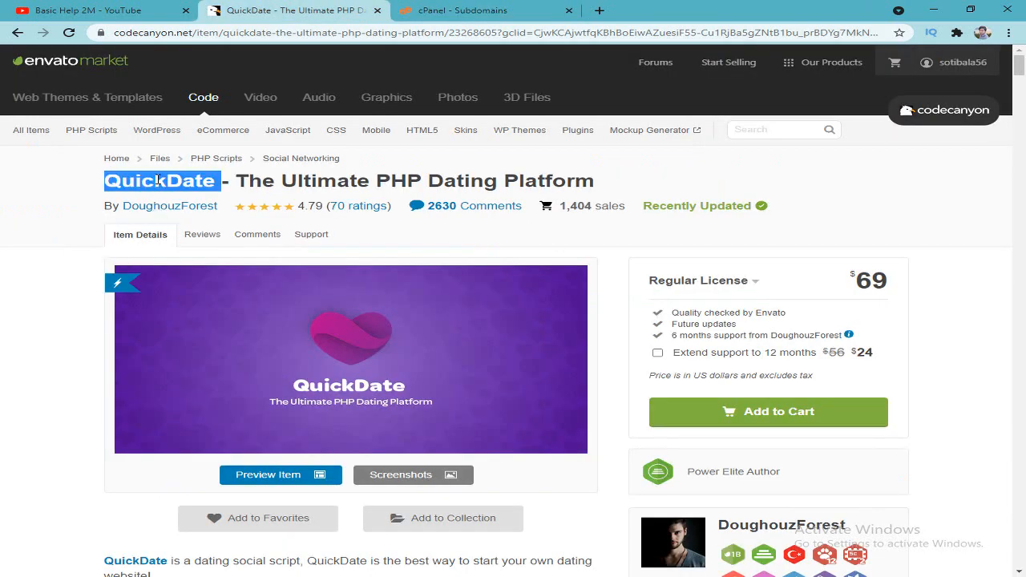
right_click(196, 179)
click(217, 189)
click(465, 10)
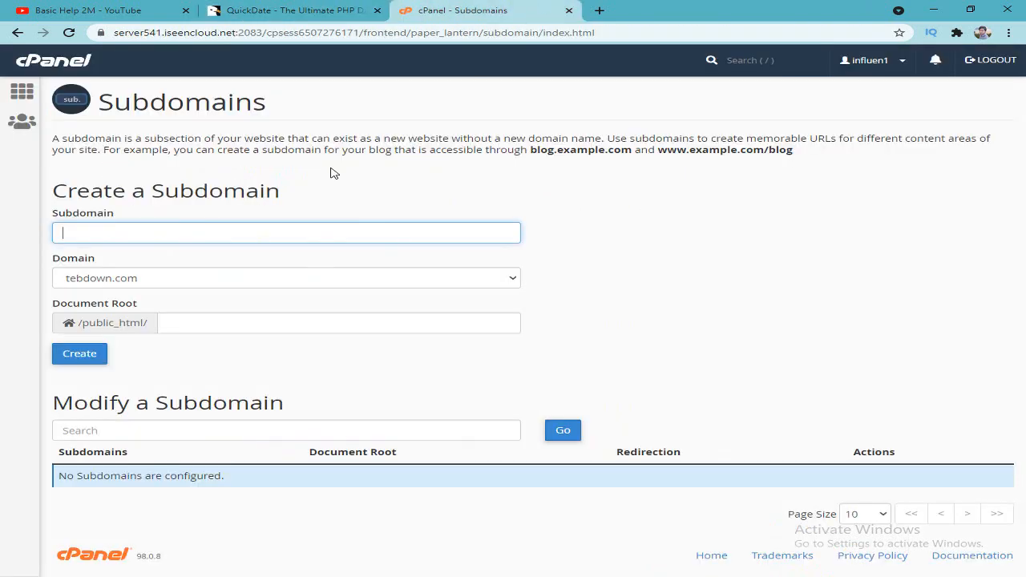
right_click(192, 233)
click(269, 333)
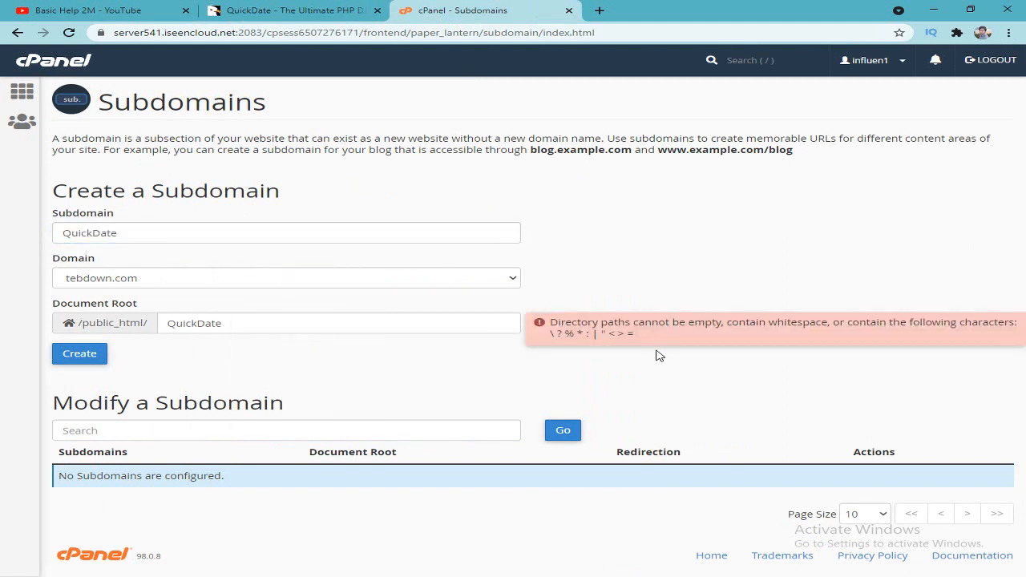
Create the QuickDate subdomain on tebdown.com with document root public_html/QuickDate, and return to the Subdomains page
click(194, 235)
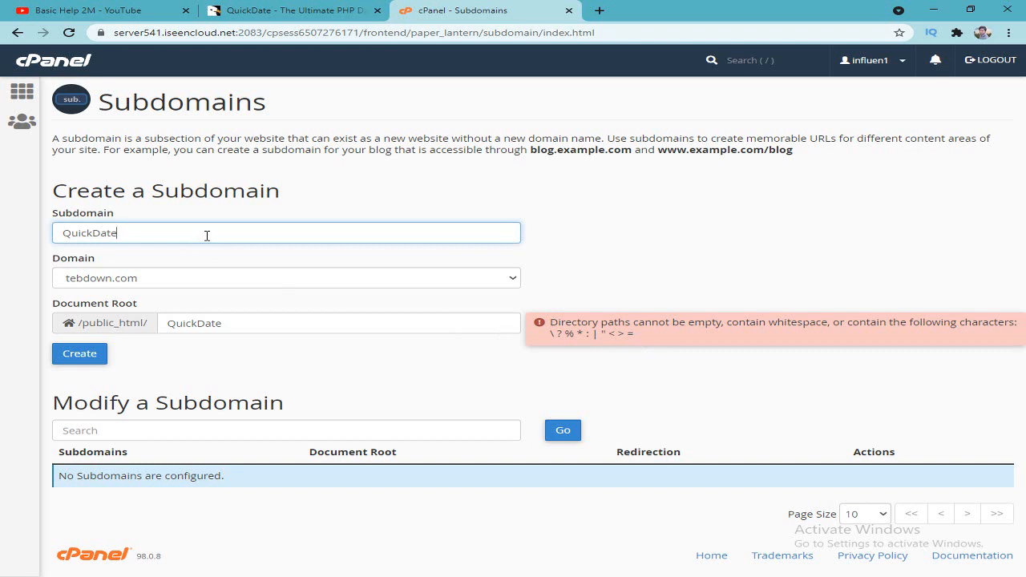
click(256, 180)
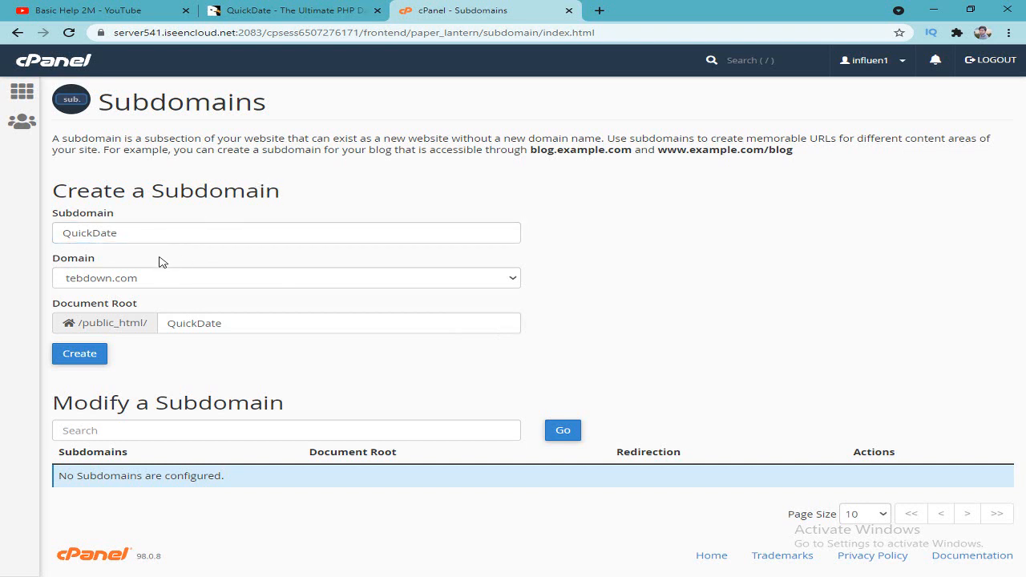
click(176, 278)
click(175, 294)
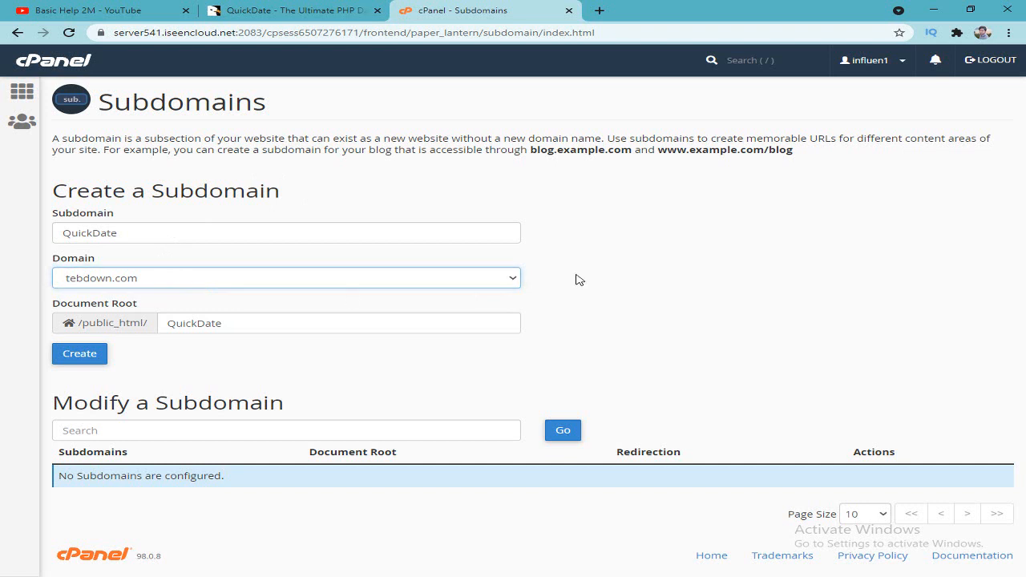
click(80, 355)
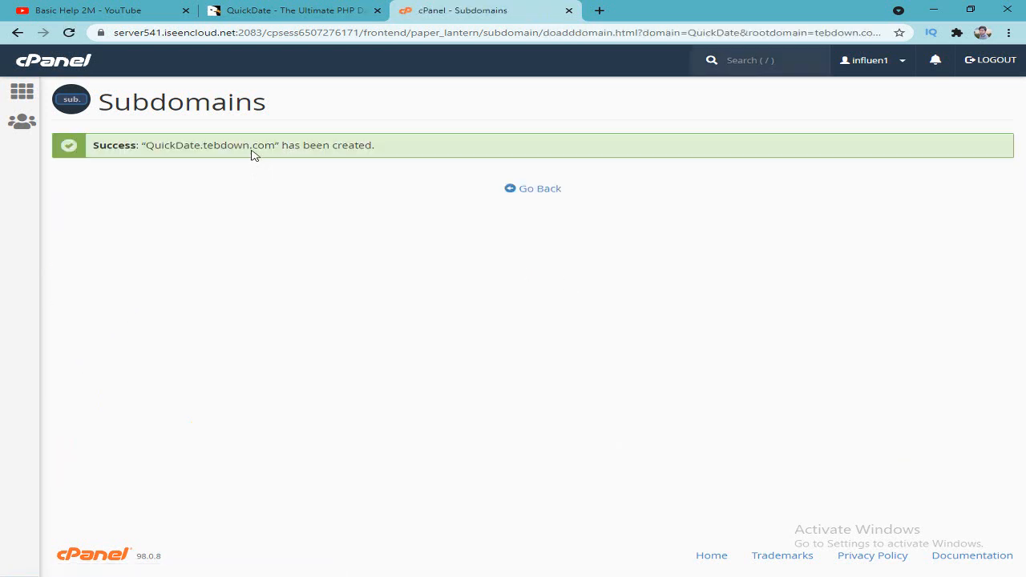
drag(167, 144, 247, 143)
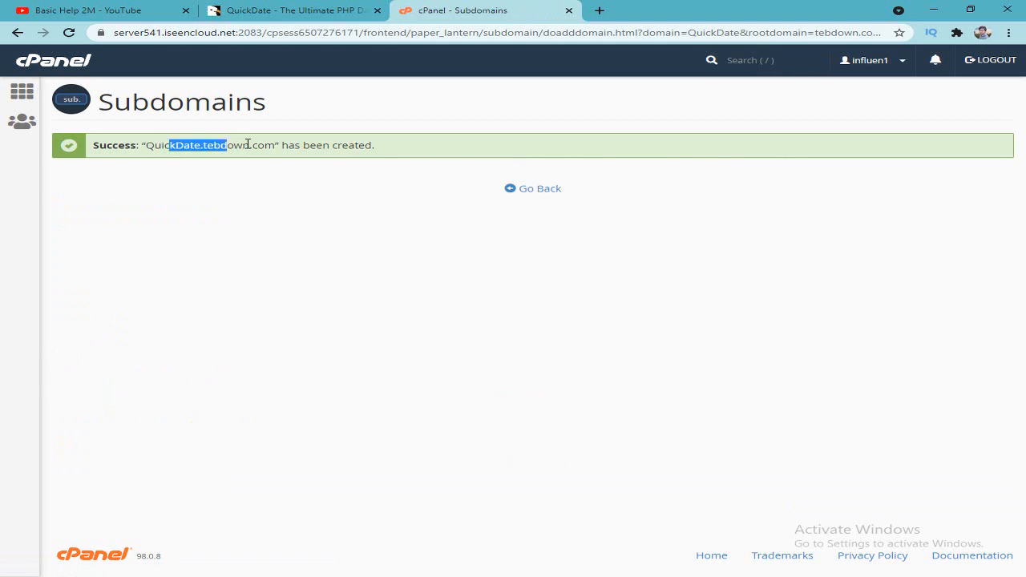
click(520, 192)
Open quickdate.tebdown.com from the subdomain list in a new browser tab and check its default page
scroll(80, 489, down, 1)
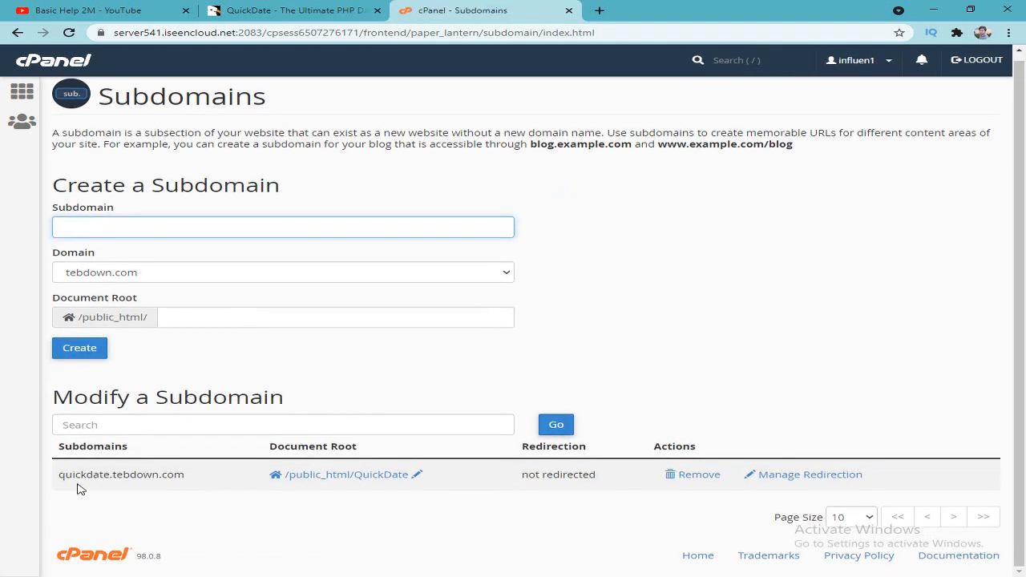
triple_click(92, 475)
right_click(93, 475)
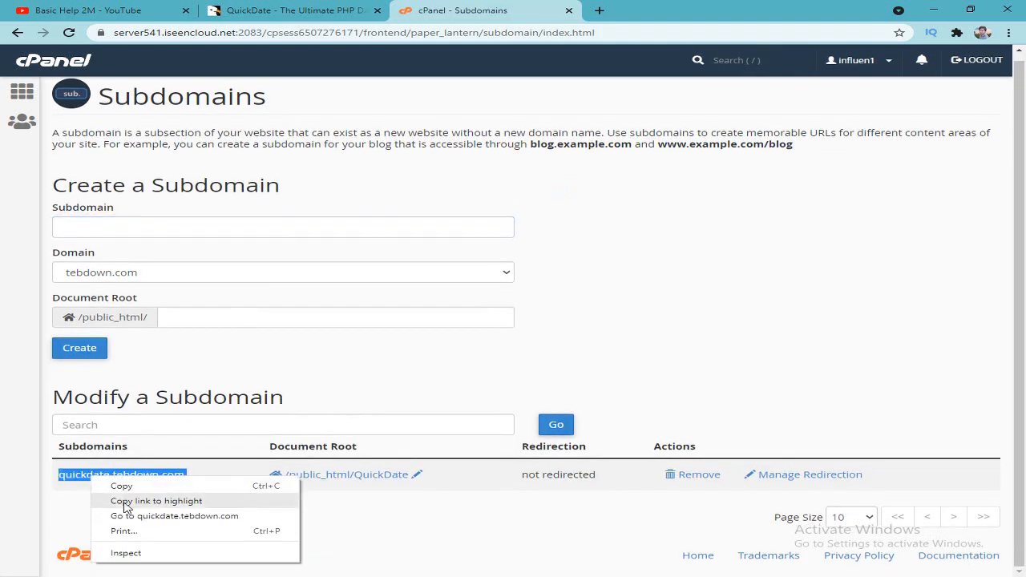
click(197, 519)
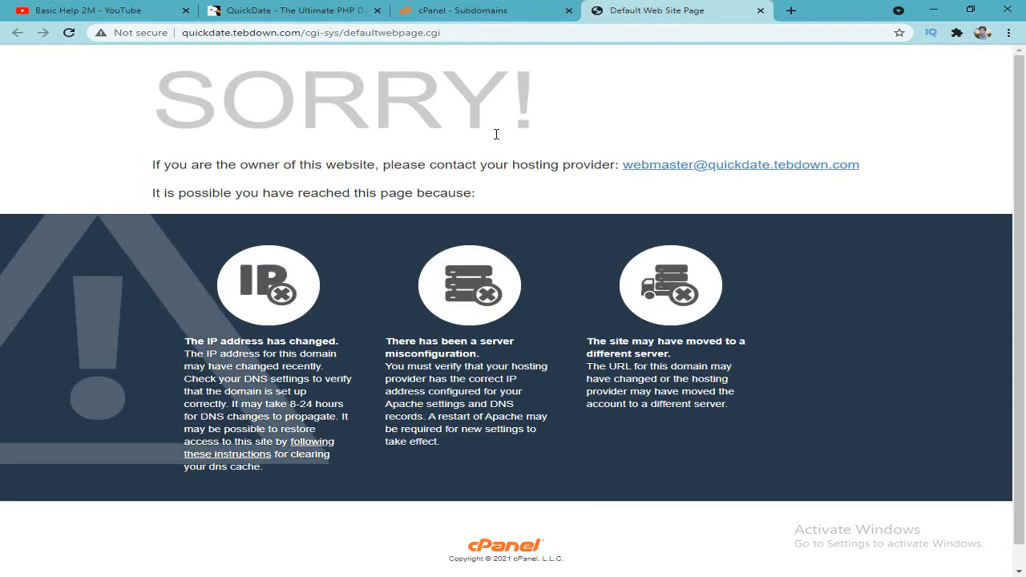
drag(235, 89, 102, 97)
click(541, 90)
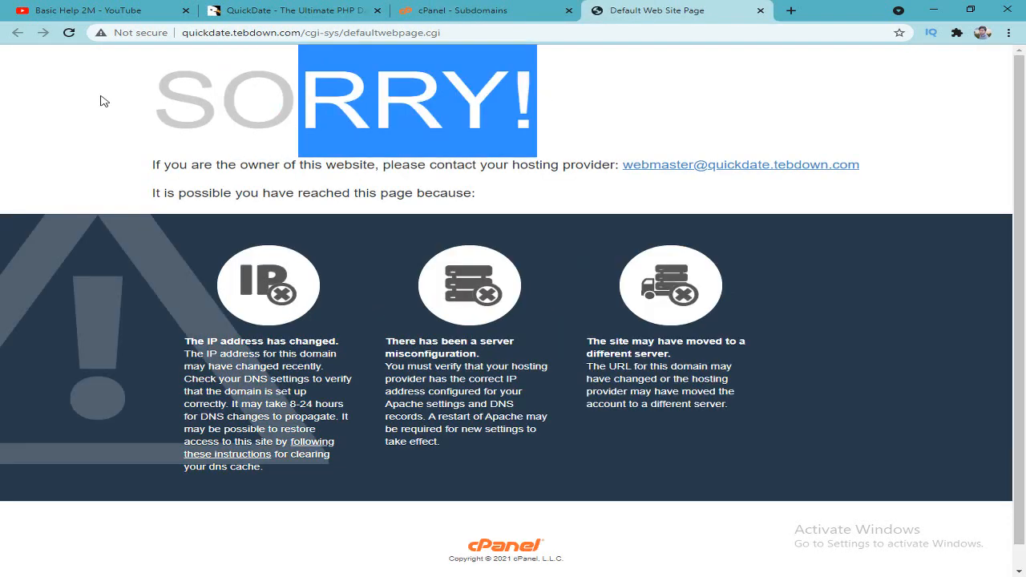
click(102, 97)
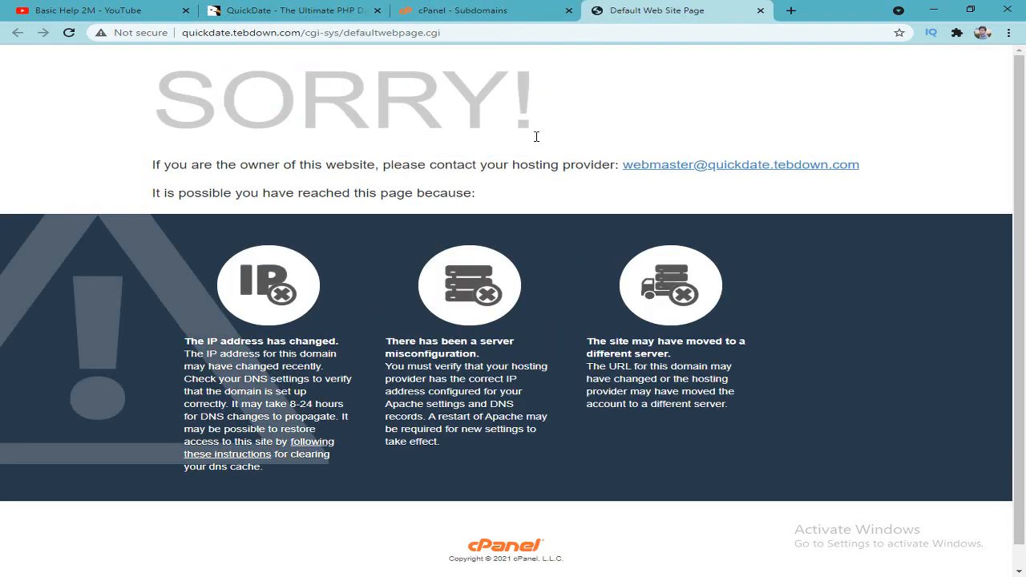
Return to the cPanel dashboard, launch File Manager and open the public_html/QuickDate folder
click(487, 16)
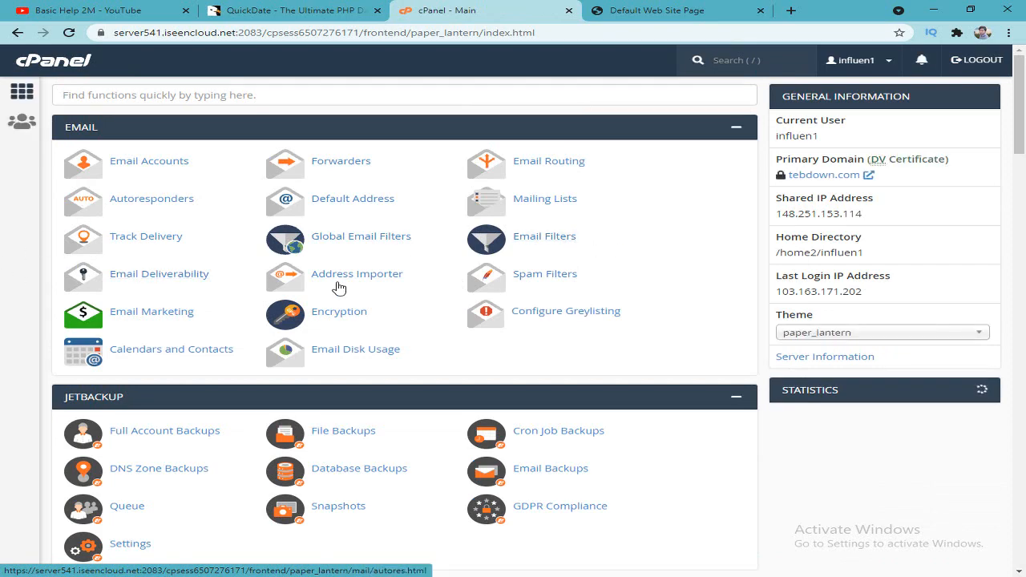
scroll(340, 332, down, 5)
scroll(339, 339, down, 3)
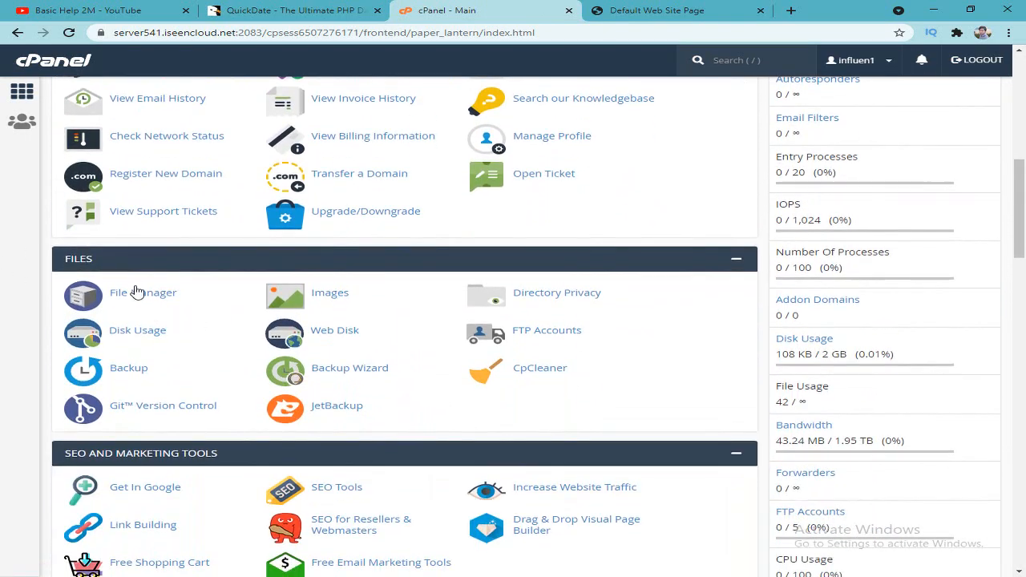
click(137, 296)
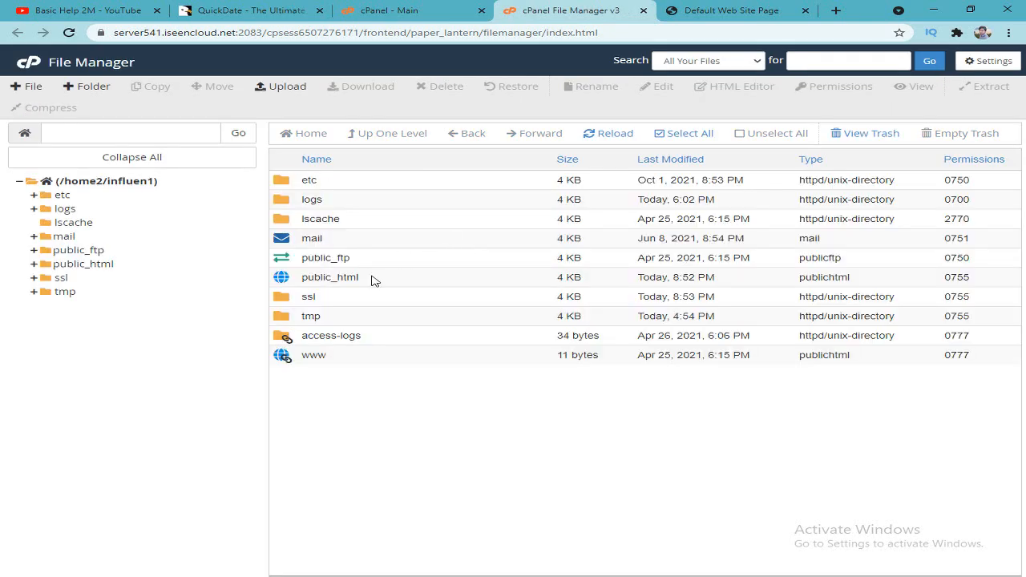
double_click(371, 279)
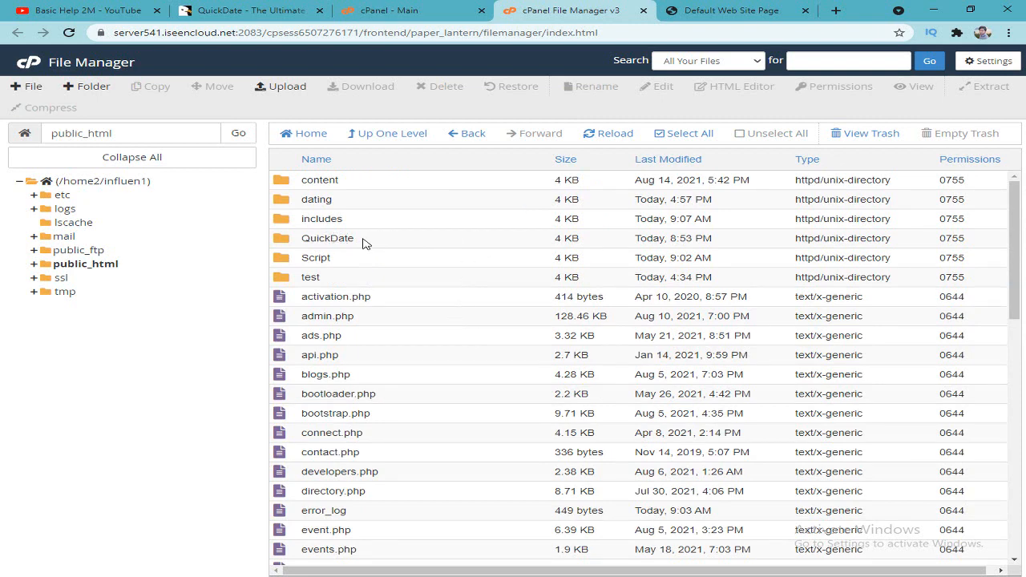
double_click(327, 238)
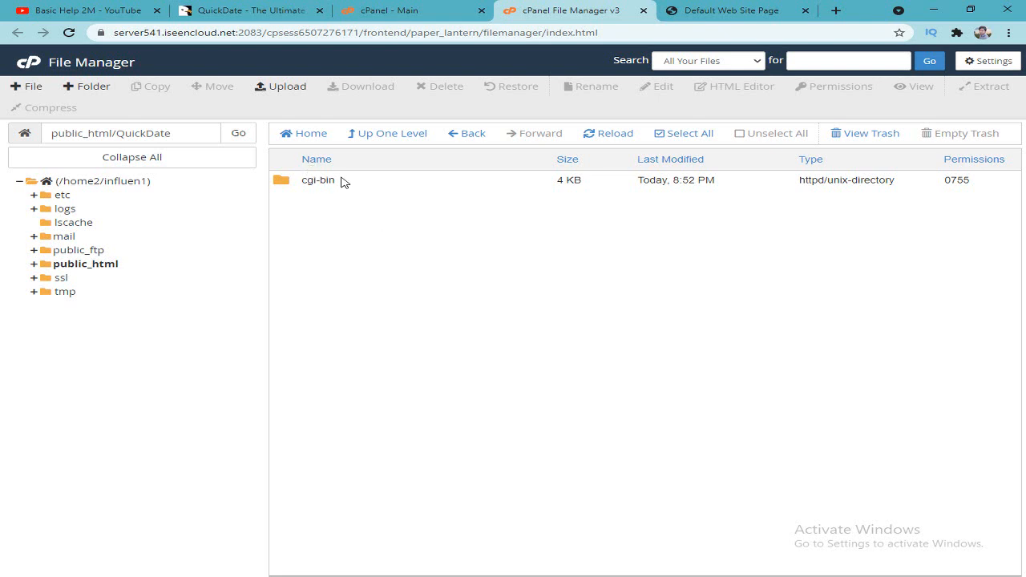
Upload Script.zip from the extracted QuickDate - The Ultimate PHP Dating Platform folder to public_html/QuickDate
click(285, 90)
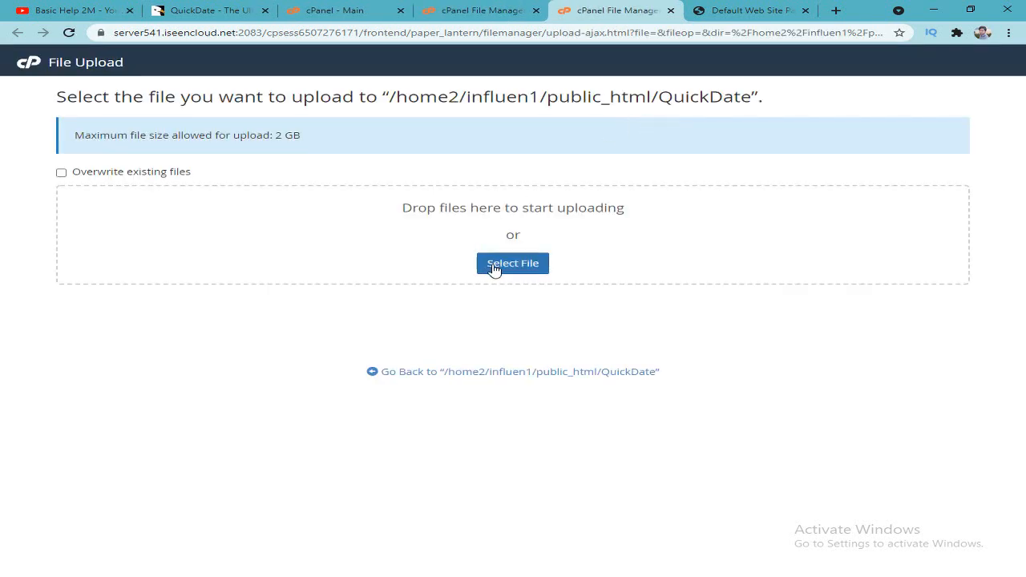
click(528, 270)
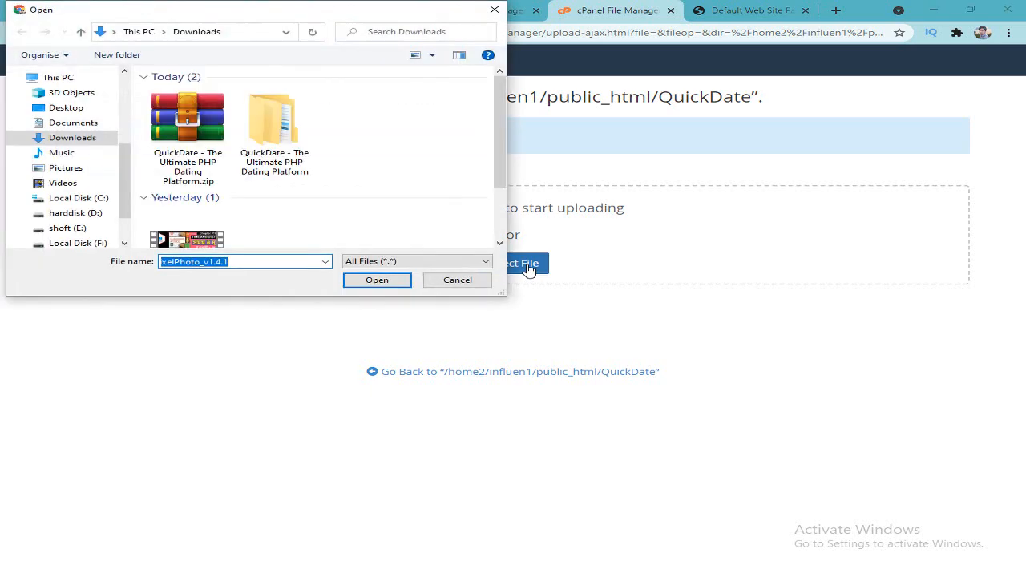
double_click(278, 171)
click(208, 134)
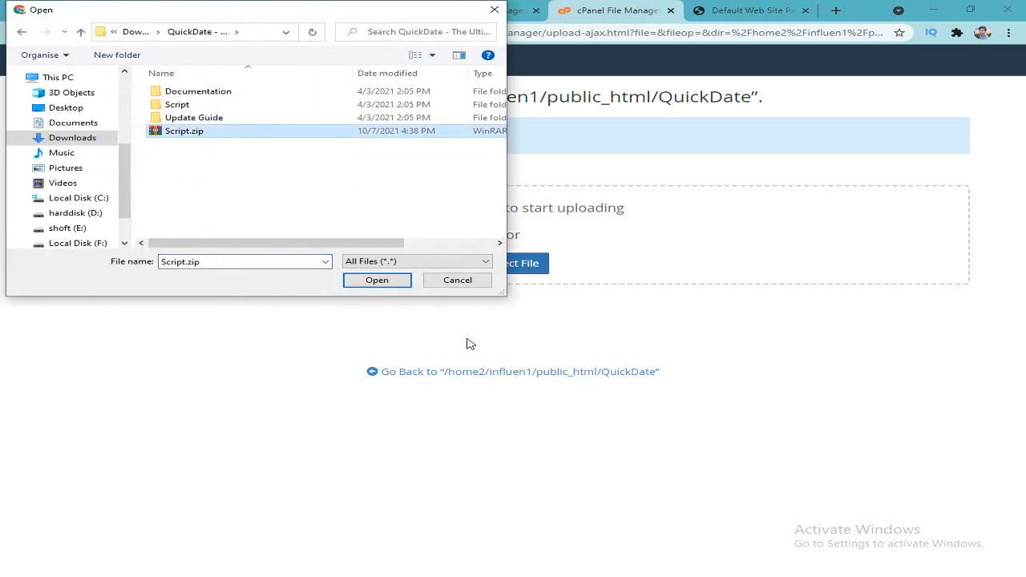
click(394, 281)
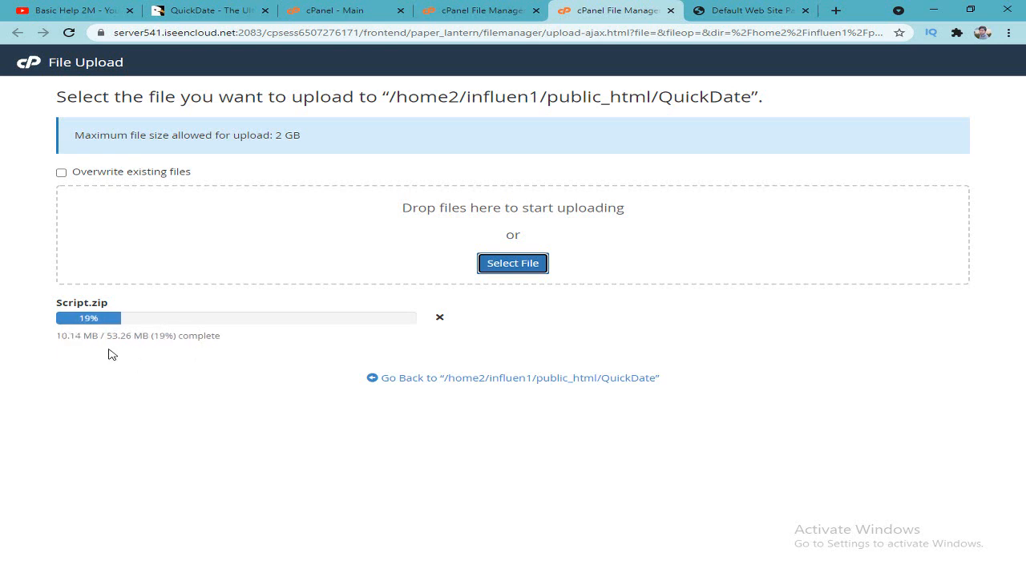
Go back to the cPanel dashboard and open the MySQL Databases page
click(305, 5)
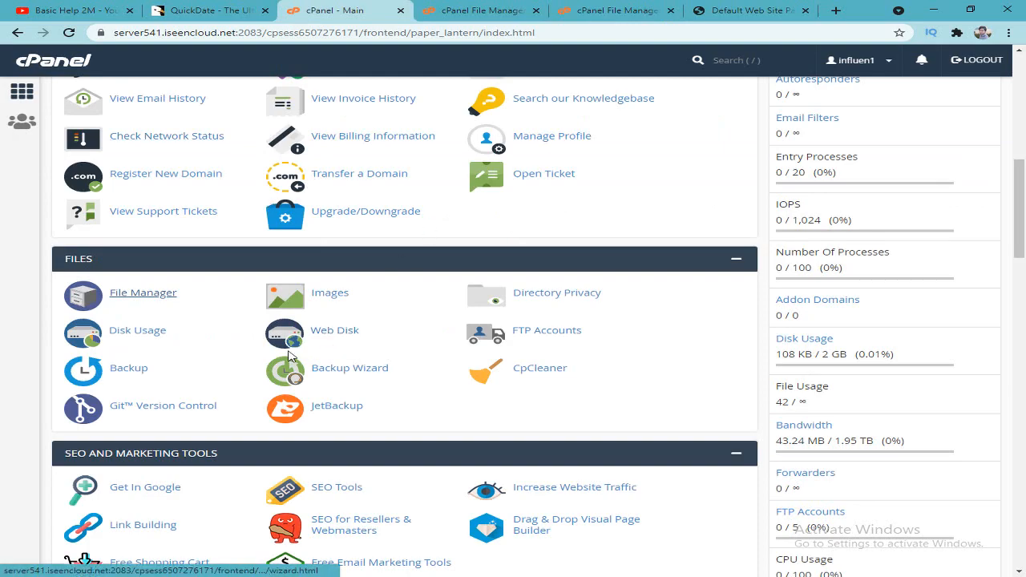
scroll(321, 353, up, 10)
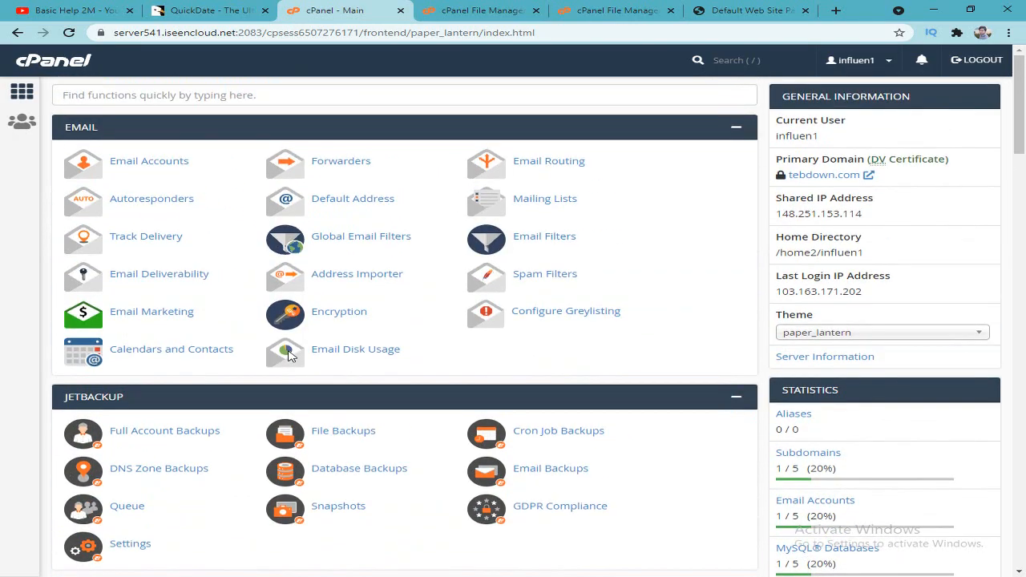
scroll(288, 355, down, 10)
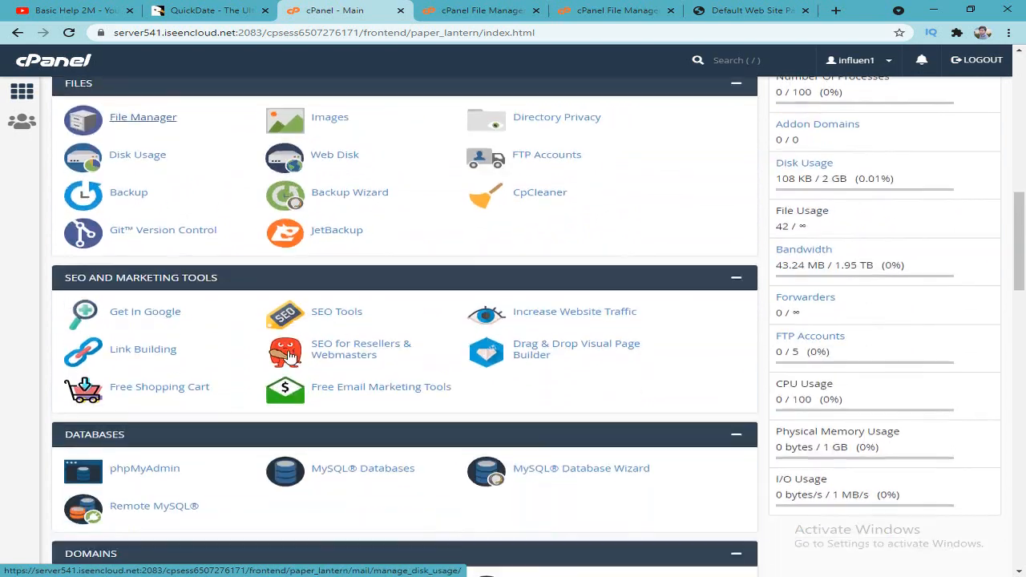
scroll(288, 355, down, 3)
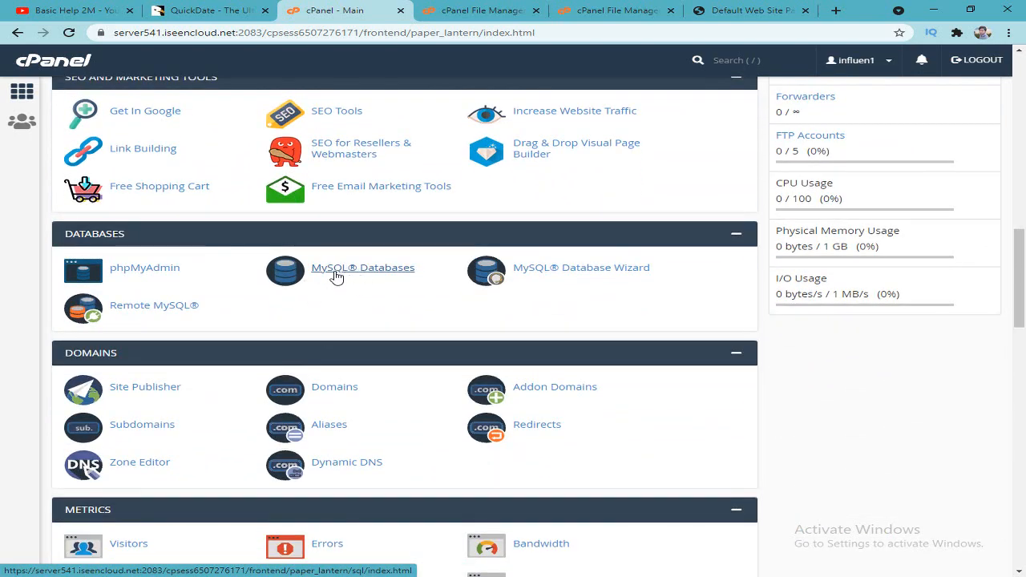
click(374, 277)
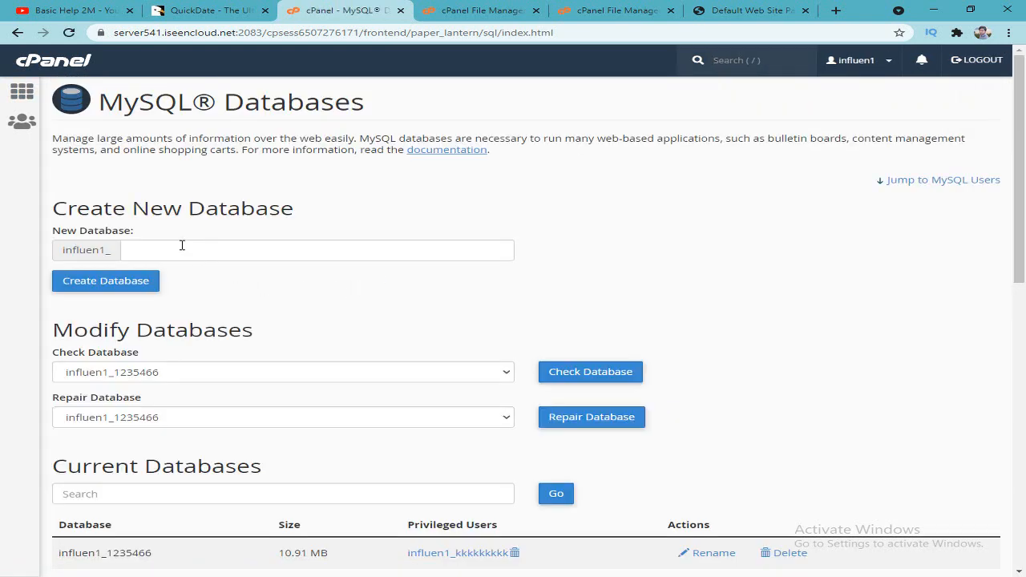
Create a new MySQL database with the name pppppppppppp after the influen1_ prefix, and return to the MySQL Databases page
scroll(273, 278, down, 6)
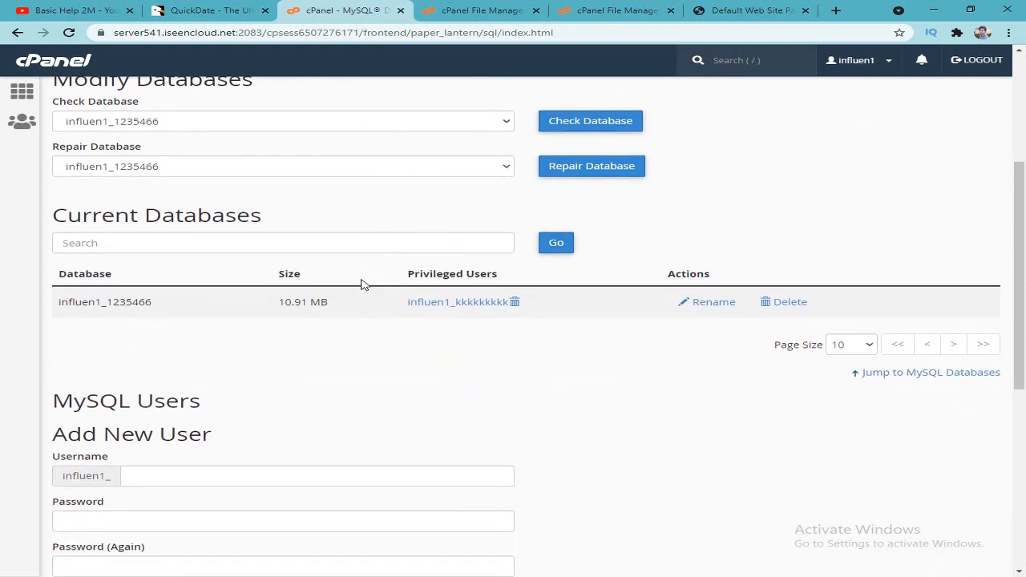
scroll(337, 347, up, 4)
scroll(311, 331, up, 2)
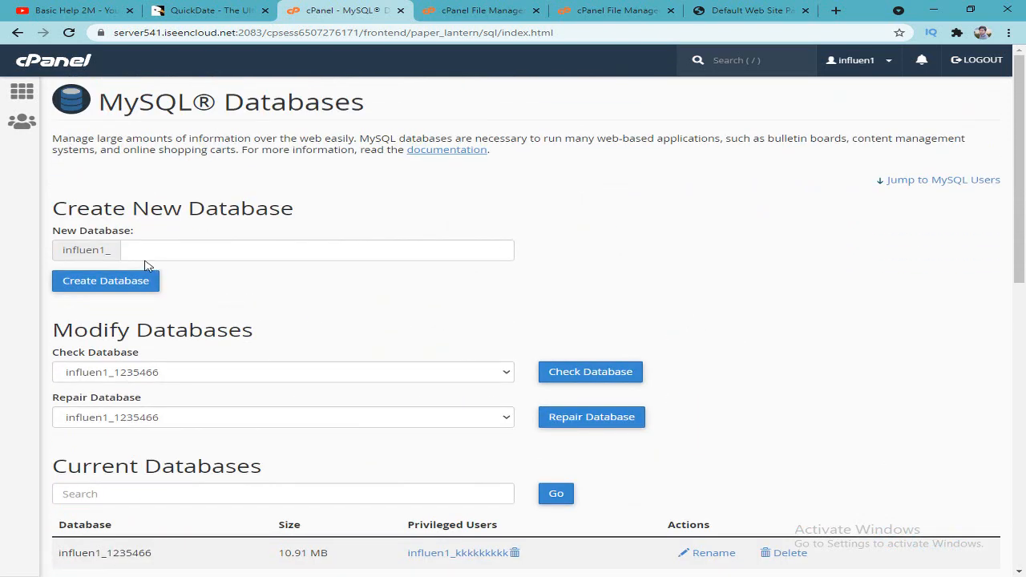
click(227, 250)
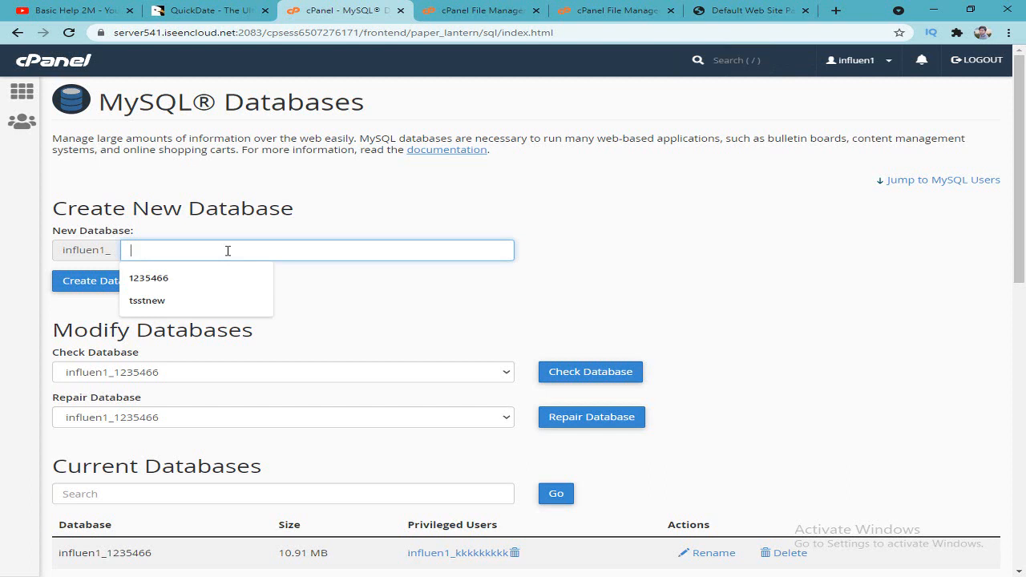
text(pppppppppppp)
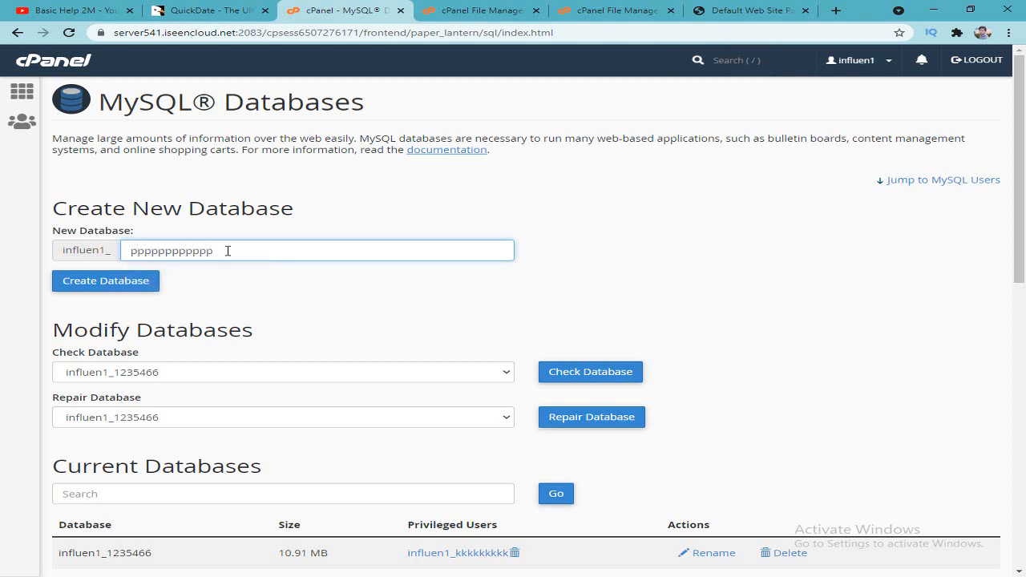
click(111, 289)
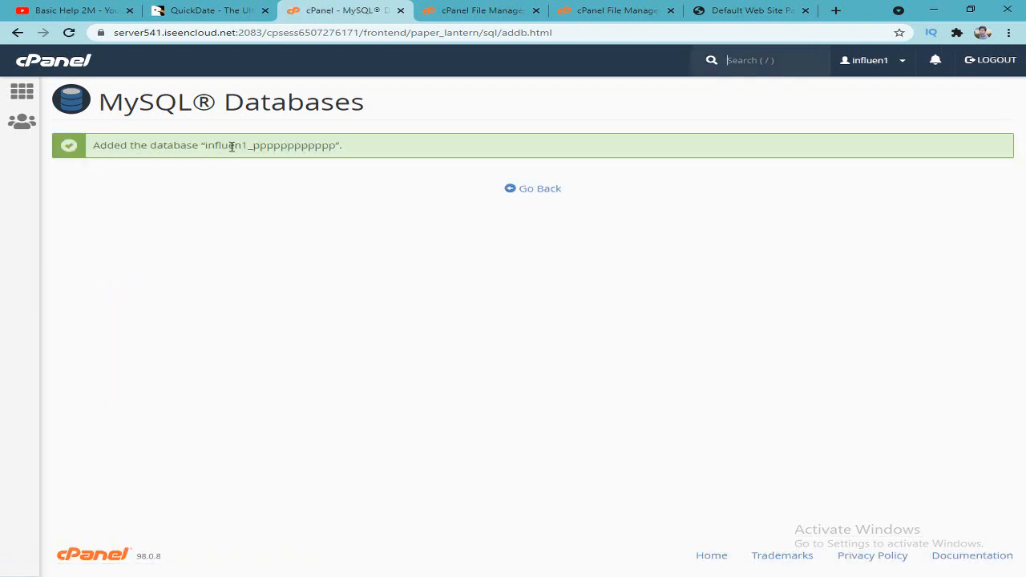
click(521, 198)
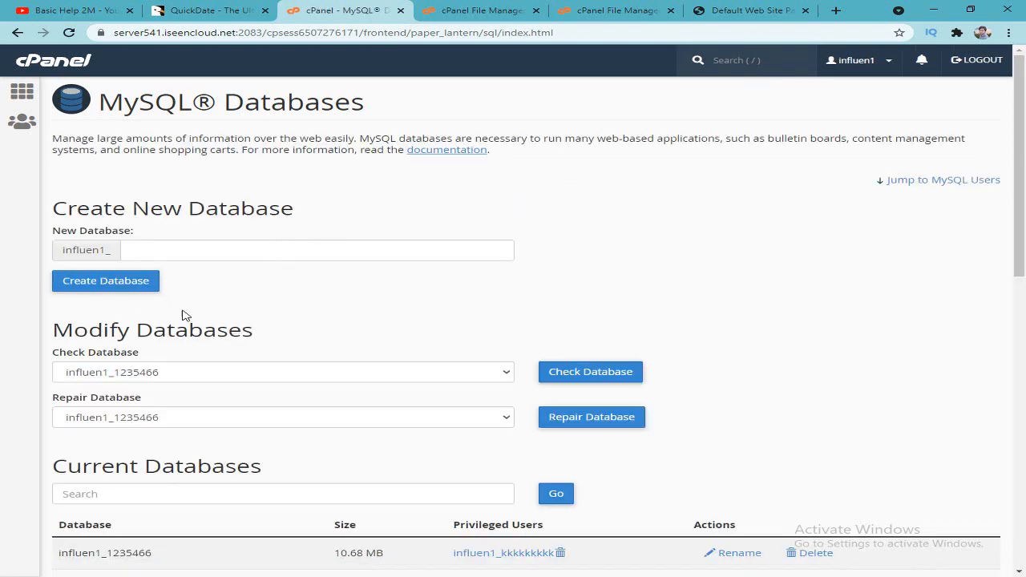
Enter uuuuuuuu as the username for a new MySQL user
scroll(218, 307, down, 5)
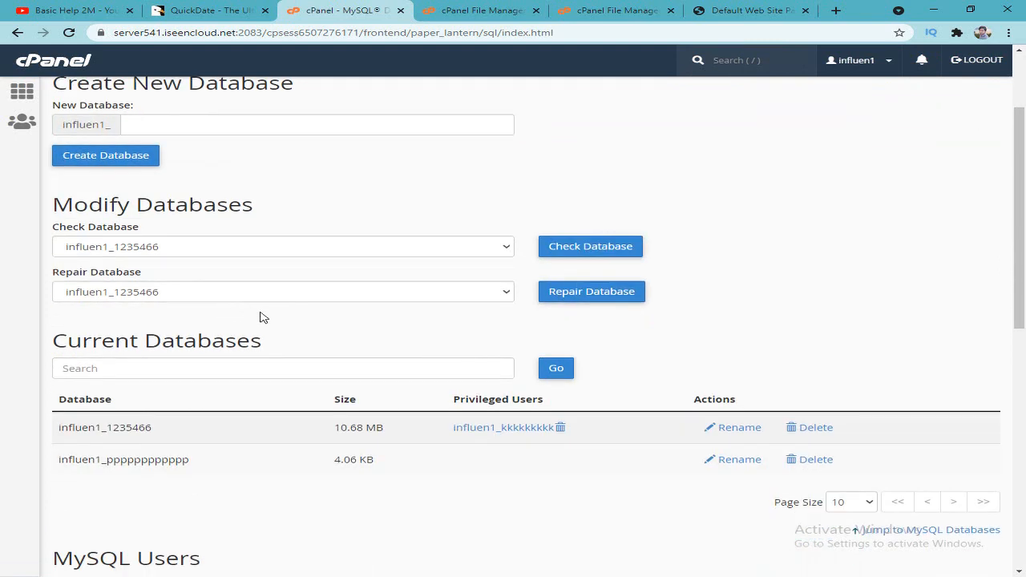
scroll(241, 292, down, 2)
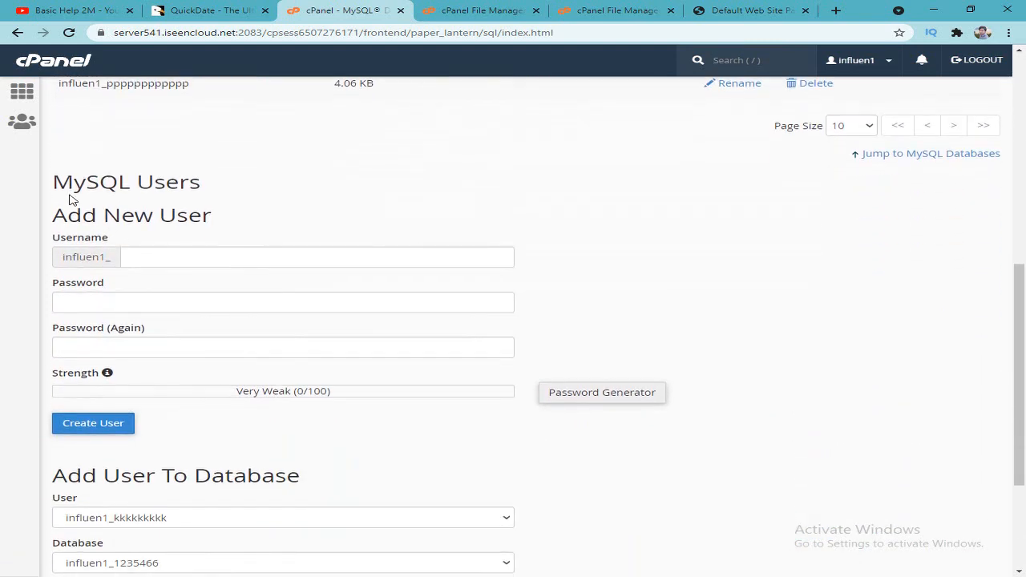
drag(65, 208, 172, 211)
click(184, 215)
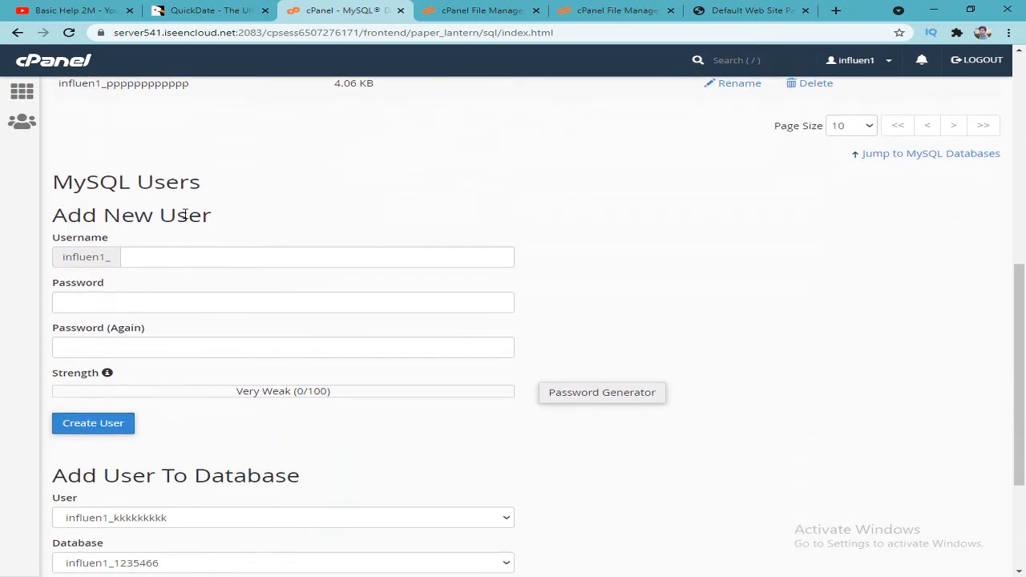
click(202, 252)
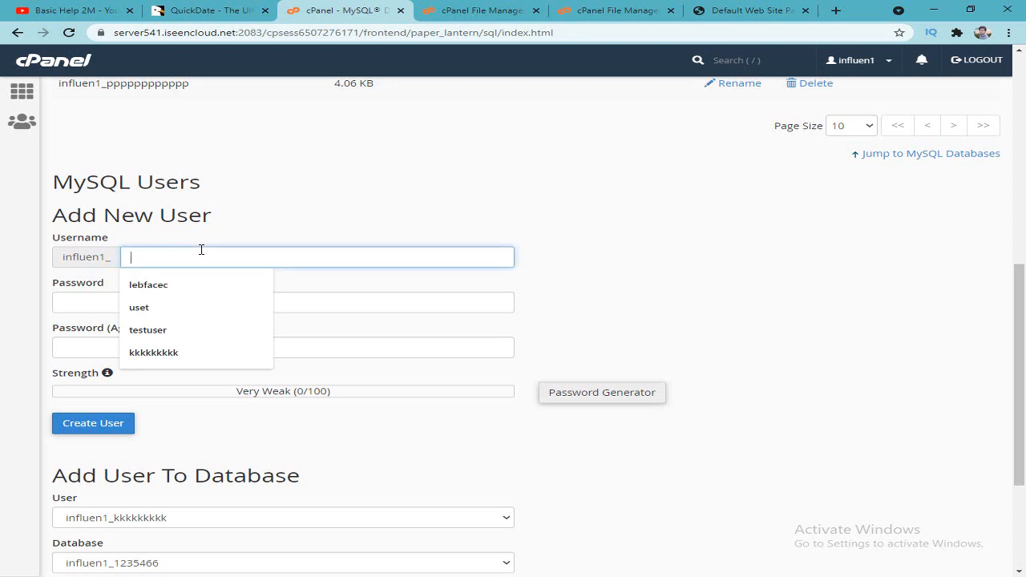
text(uuuuuuuu)
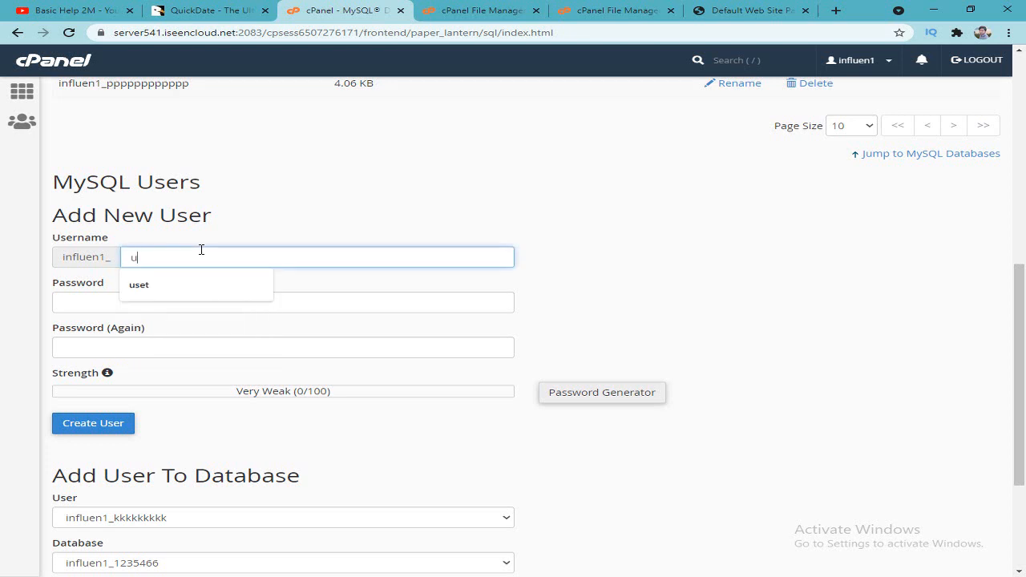
click(223, 243)
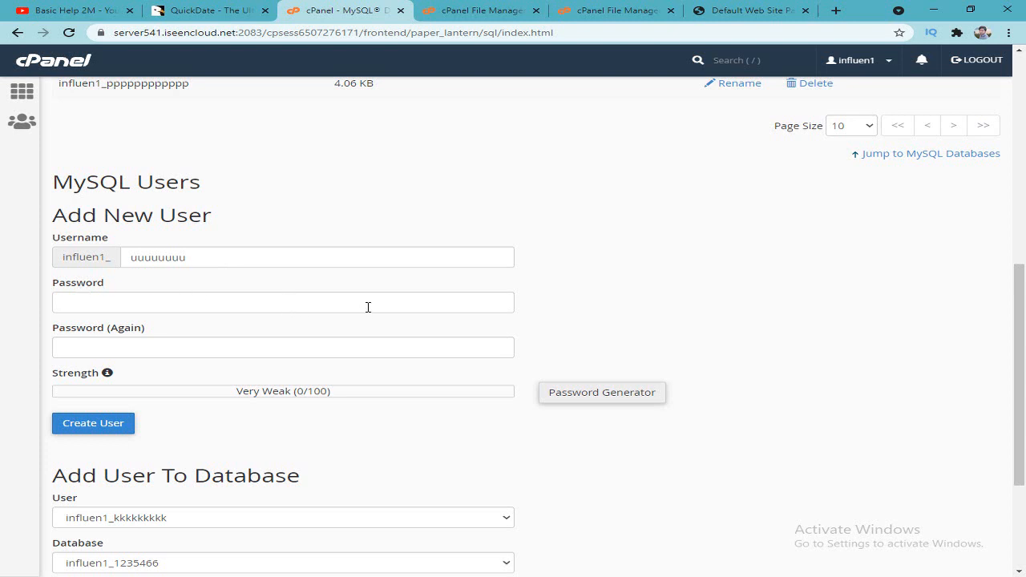
Generate a password for the new MySQL user with the Password Generator and copy it
double_click(581, 401)
click(452, 270)
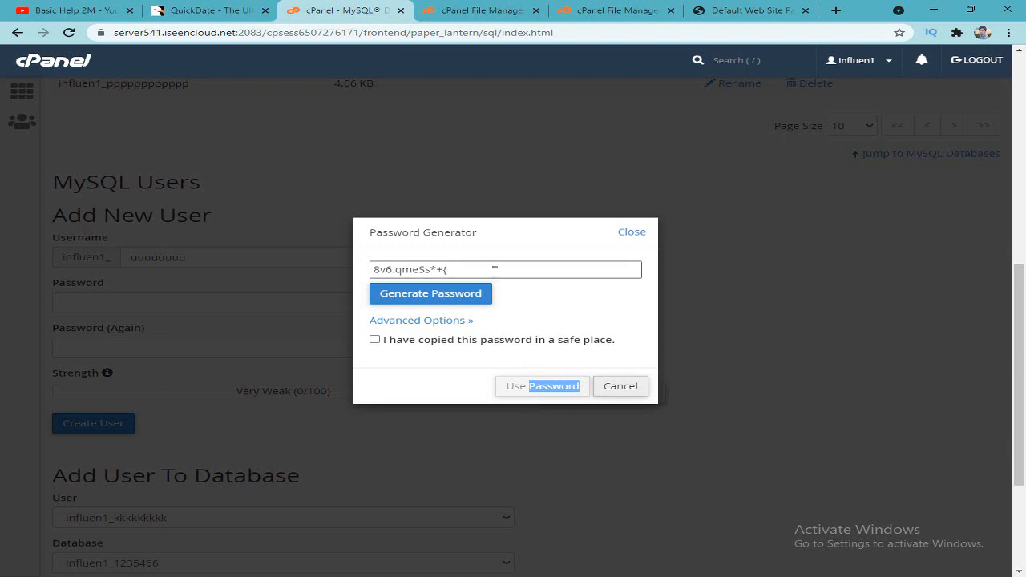
triple_click(498, 272)
right_click(498, 272)
click(561, 319)
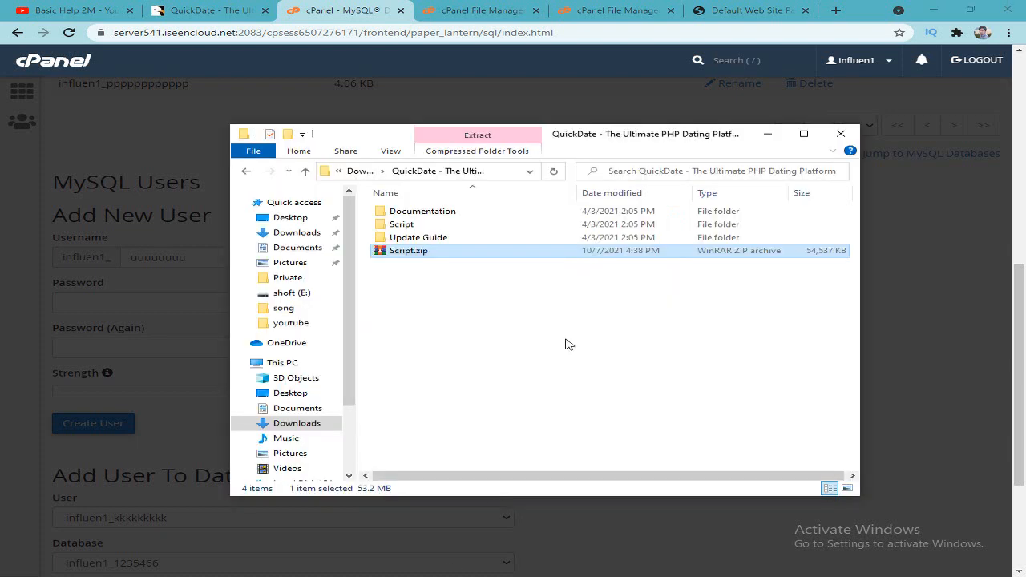
Create a new text document in the QuickDate - The Ultimate PHP Dating Platform folder and open it in Notepad
click(556, 323)
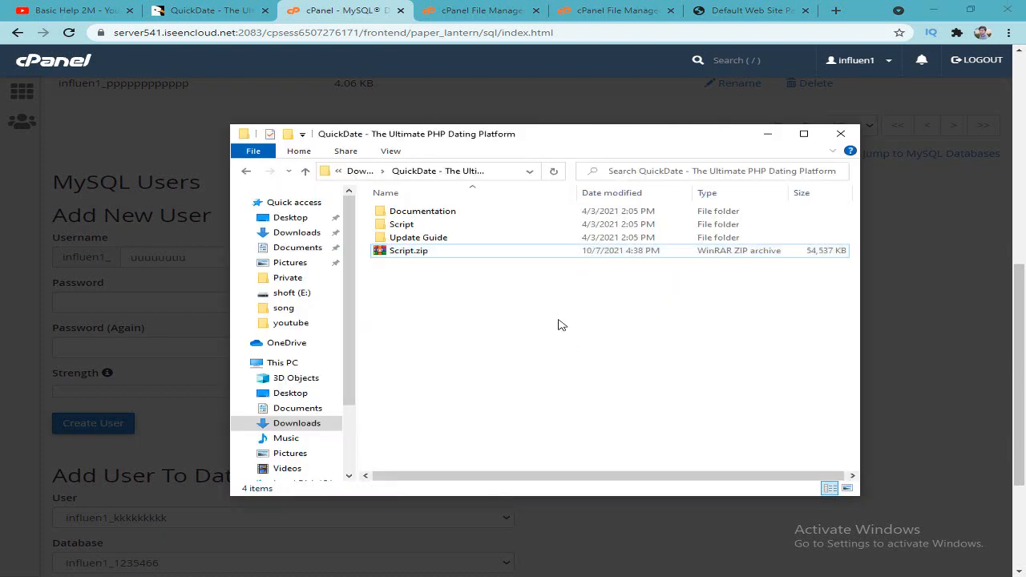
right_click(560, 380)
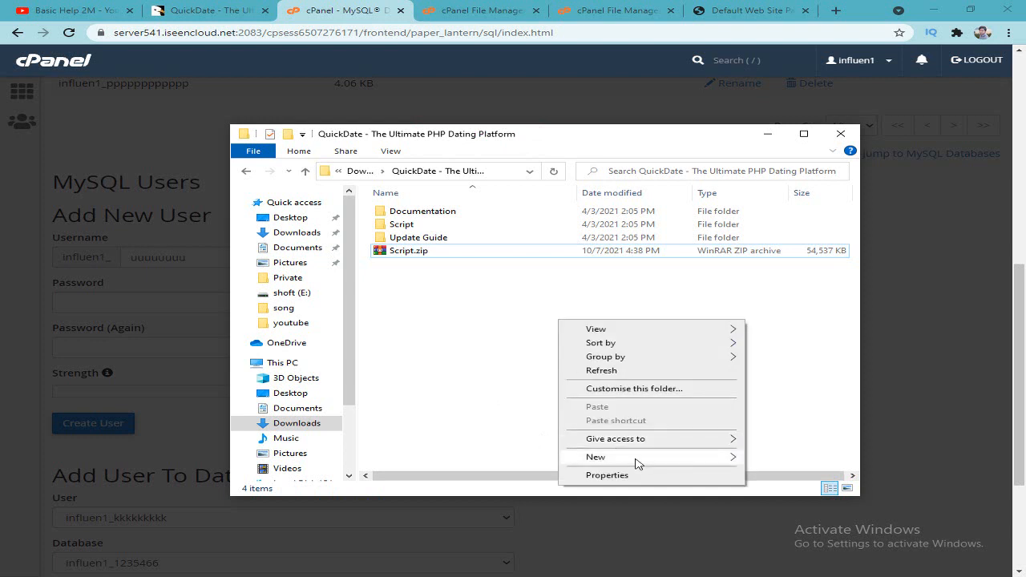
click(606, 458)
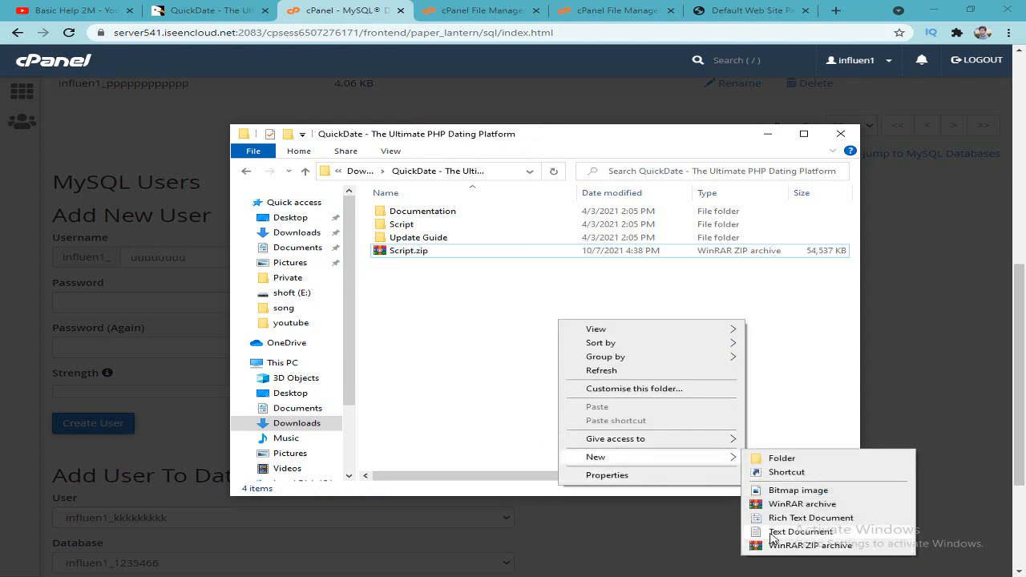
click(770, 532)
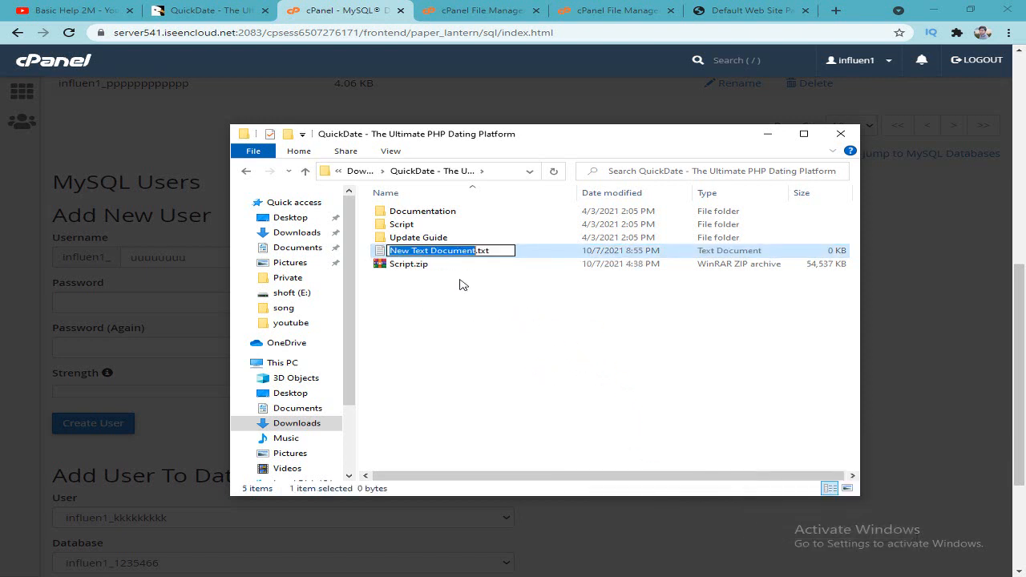
double_click(545, 252)
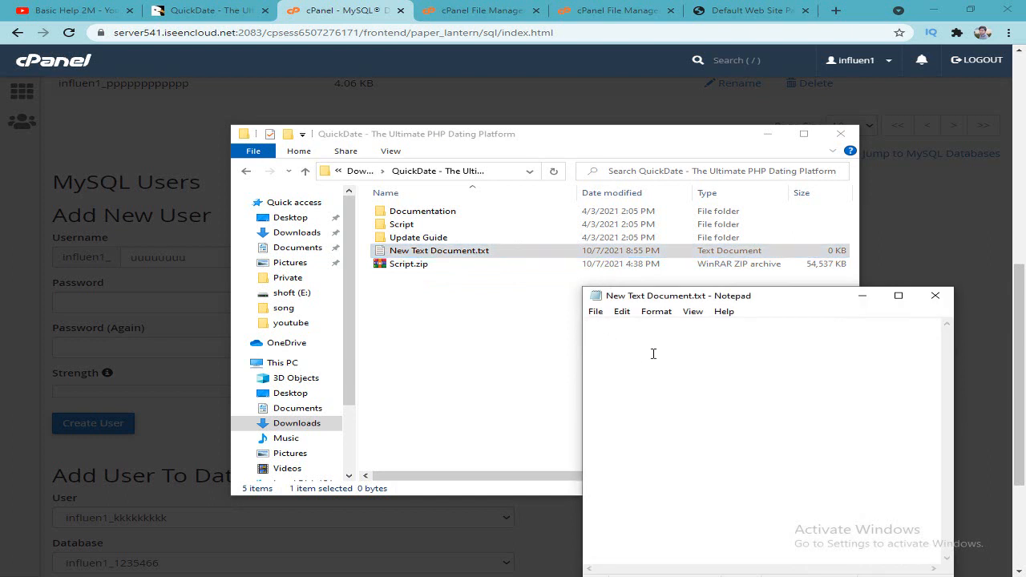
Paste the generated password into the new text document and save the file
right_click(653, 354)
click(703, 402)
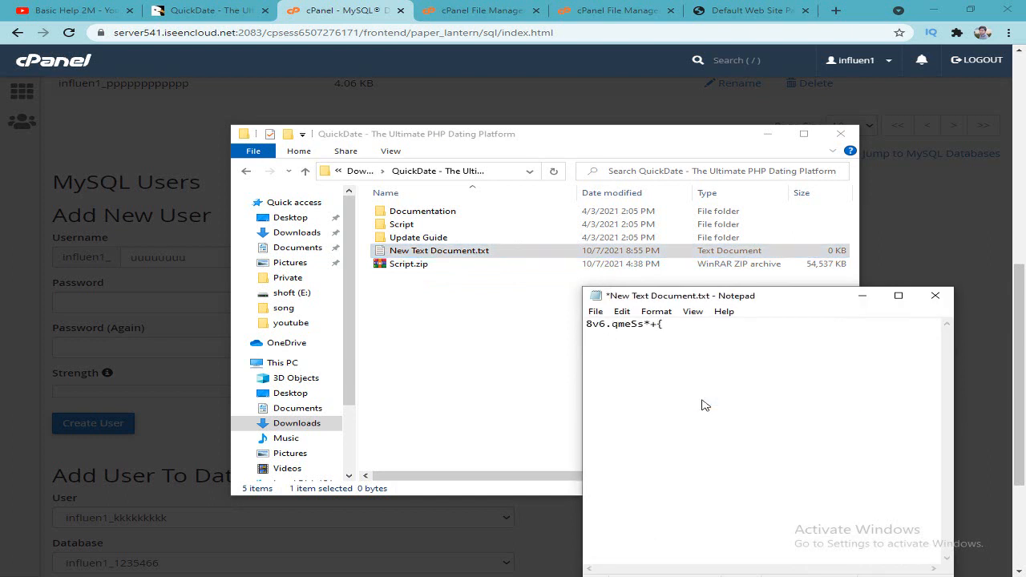
click(596, 311)
click(639, 369)
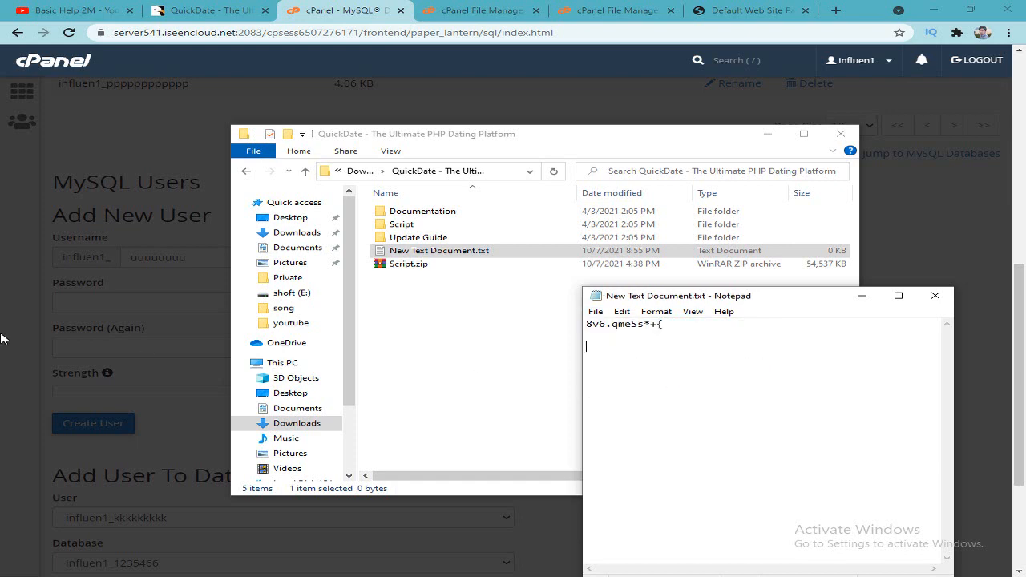
Back in cPanel, acknowledge that the password is stored safely, use it to create the MySQL user, and return to the databases page
click(171, 359)
click(417, 342)
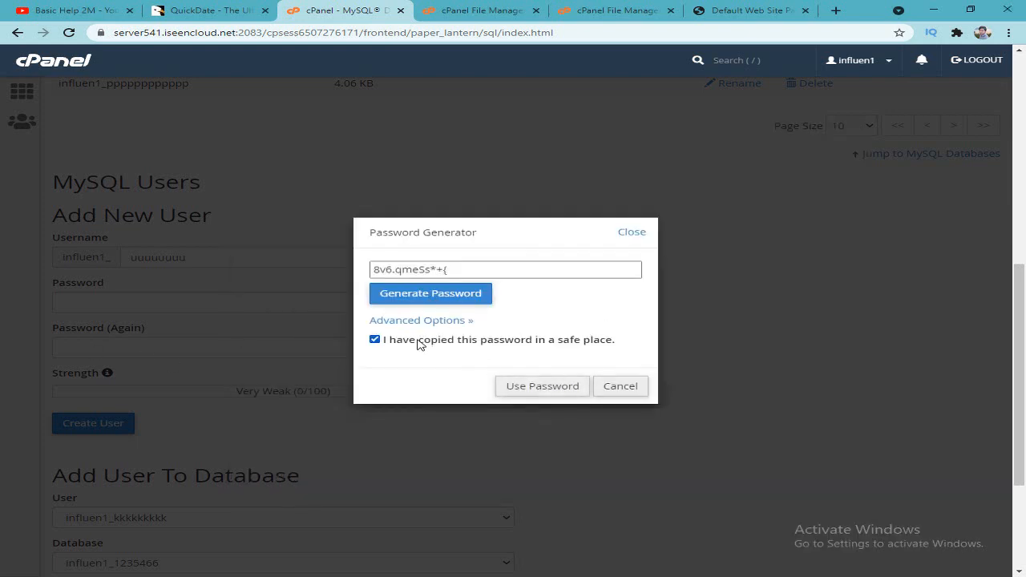
click(542, 386)
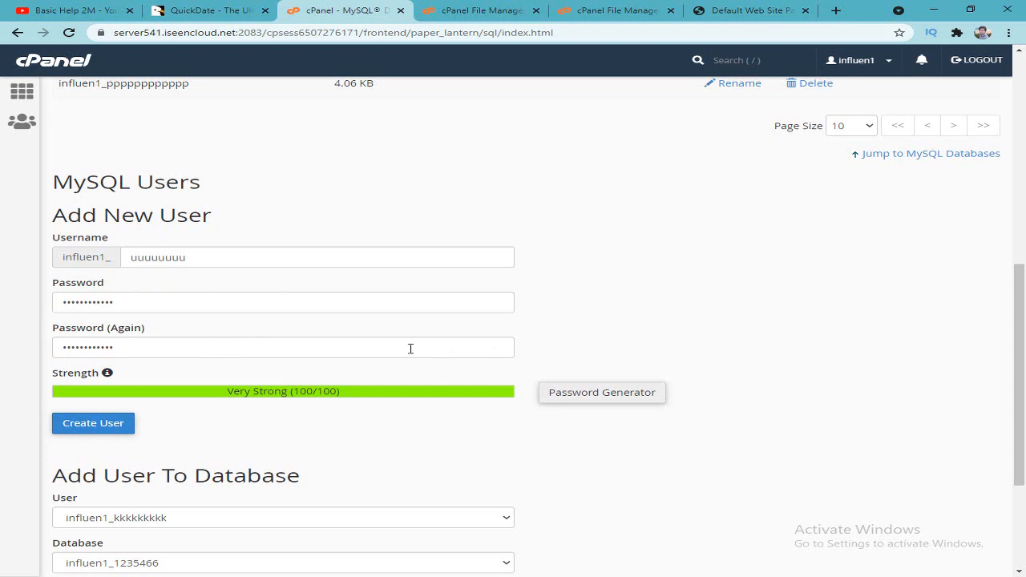
click(112, 433)
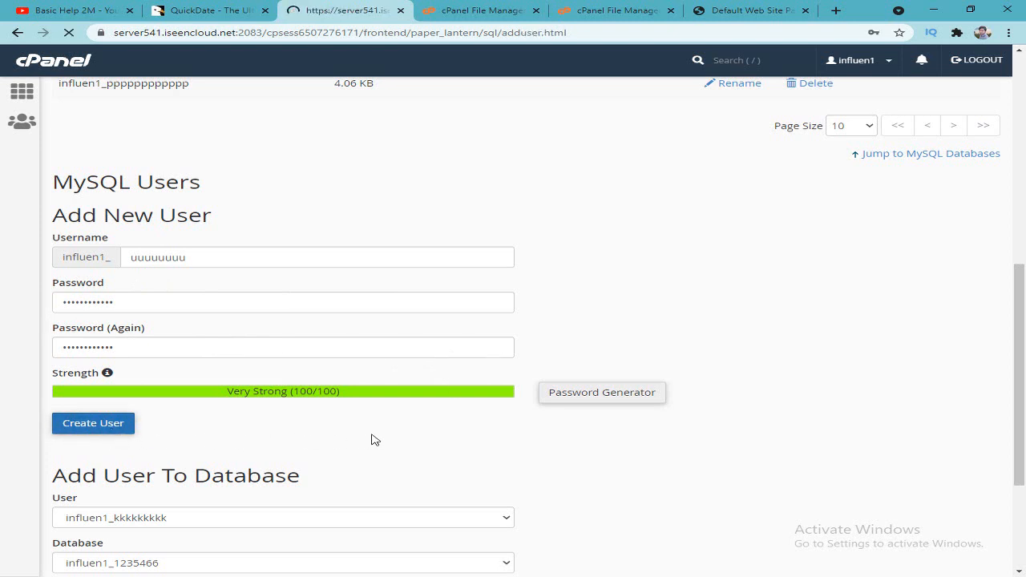
drag(106, 146, 512, 150)
click(523, 145)
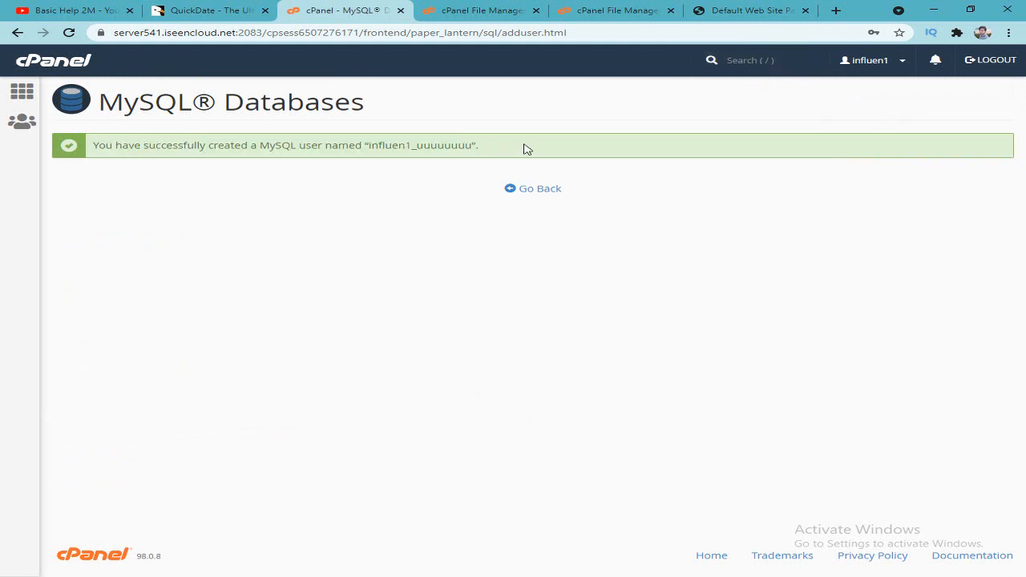
click(525, 191)
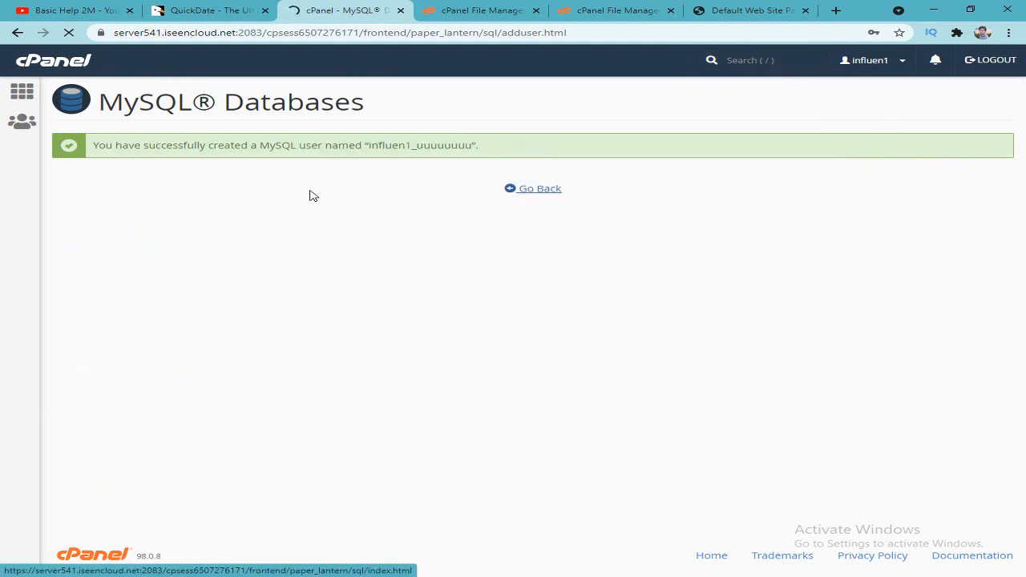
Add the user influen1_uuuuuuuu to the database influen1_pppppppppppp, proceeding to the user privileges page
scroll(269, 302, down, 10)
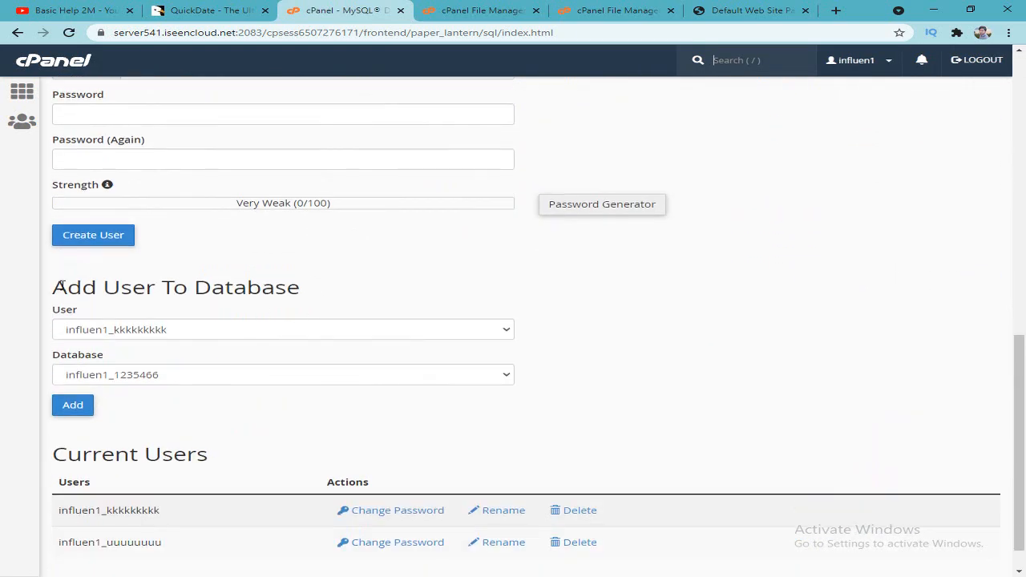
drag(46, 290, 274, 287)
click(274, 287)
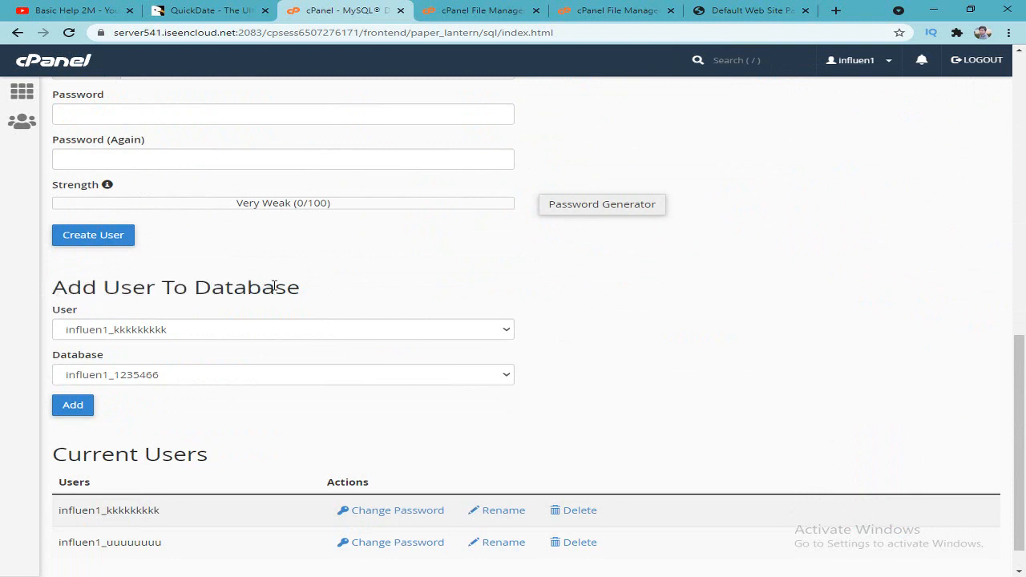
click(225, 330)
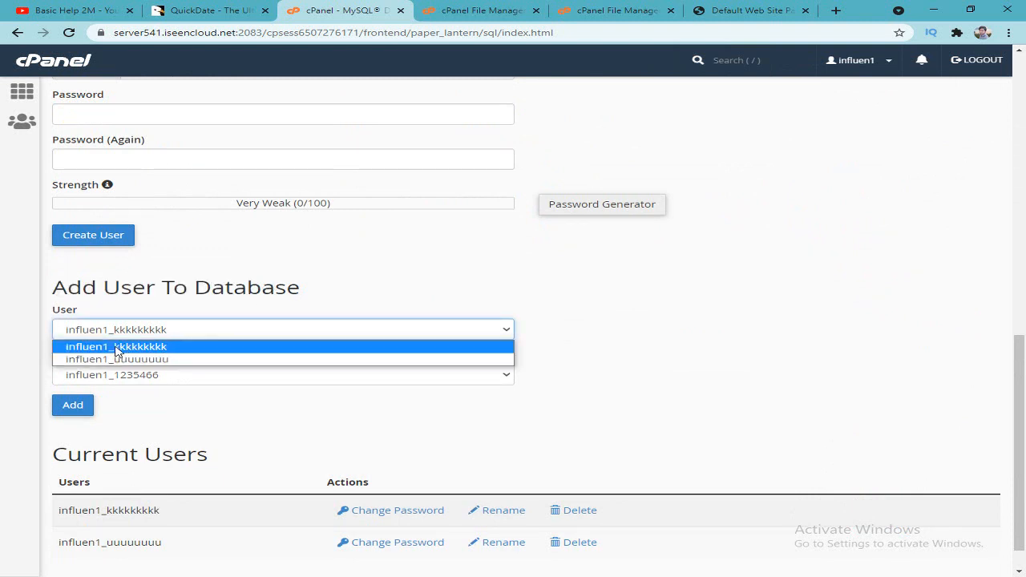
click(162, 349)
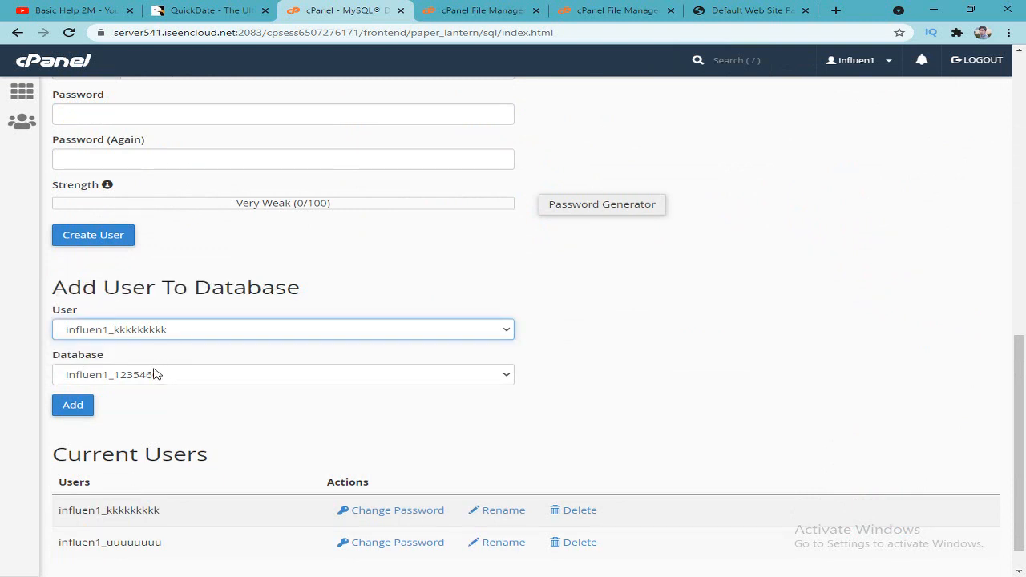
click(198, 338)
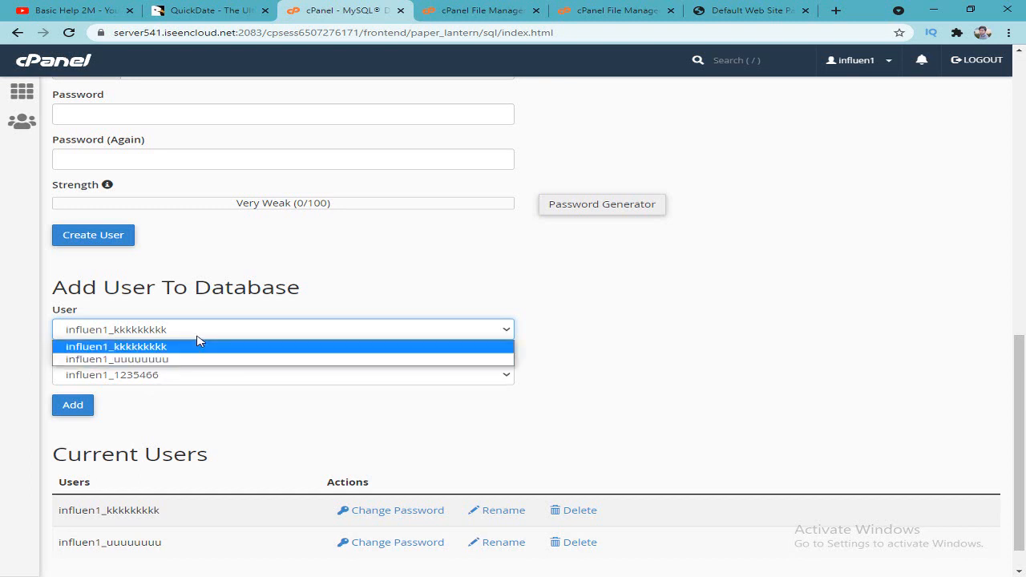
click(117, 359)
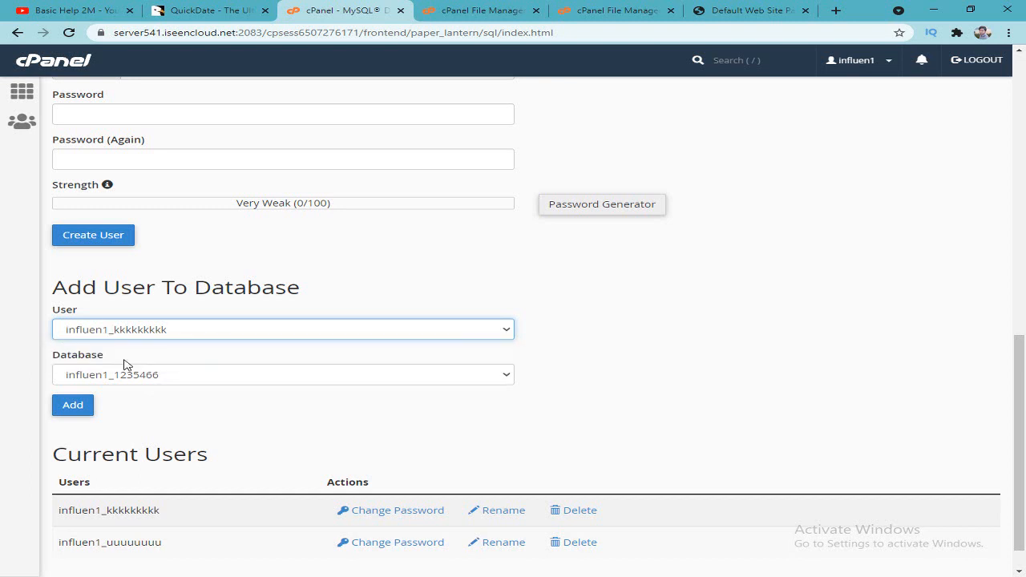
click(199, 377)
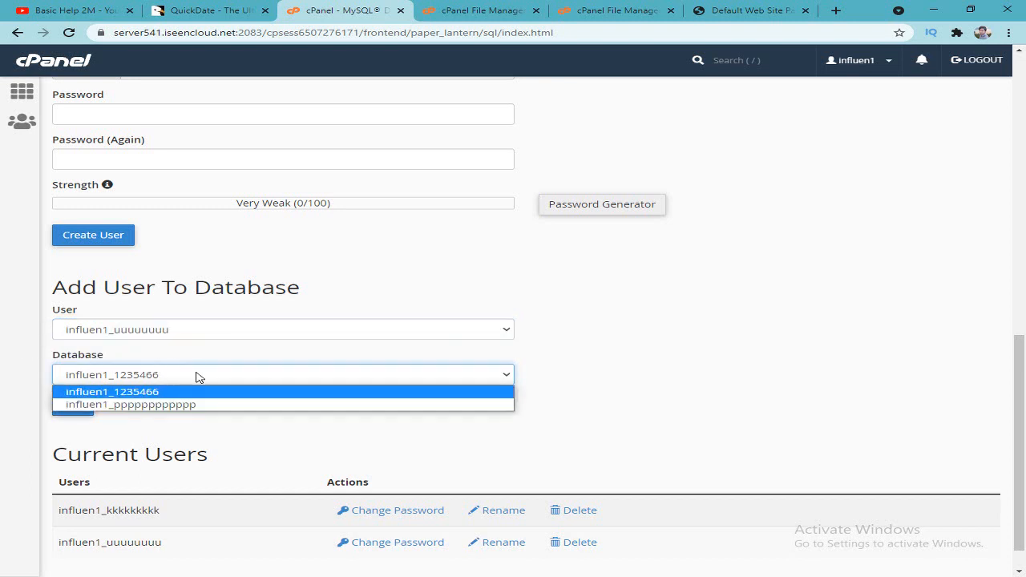
click(194, 406)
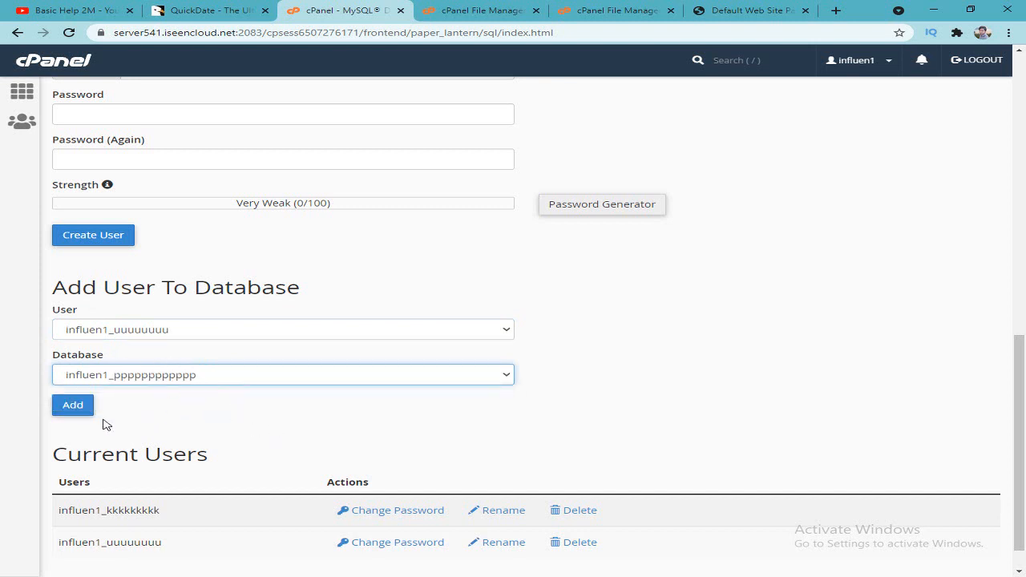
click(74, 406)
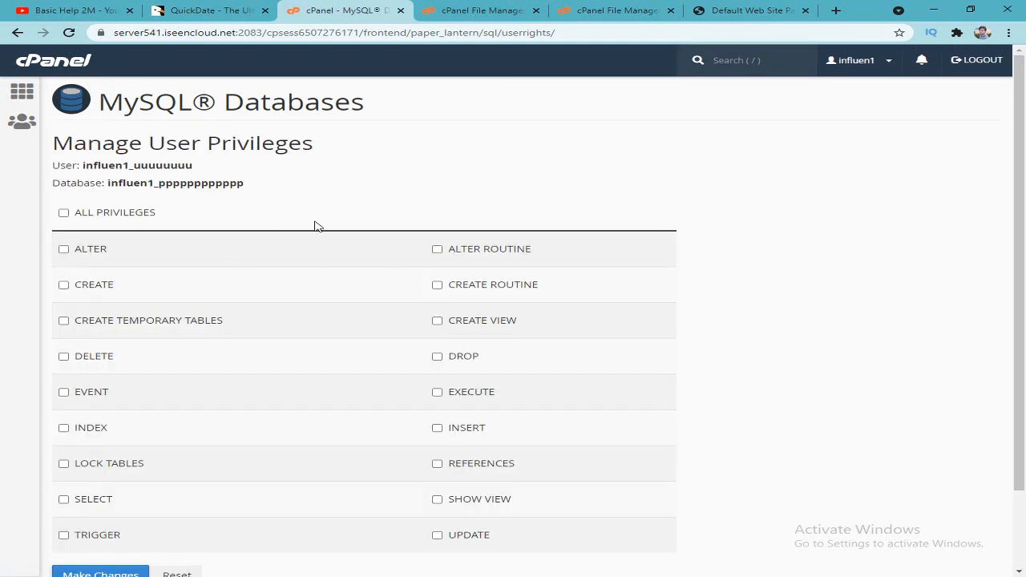
Grant the user influen1_uuuuuuuu all privileges on the database influen1_pppppppppppp and apply the changes
click(111, 216)
scroll(250, 422, down, 2)
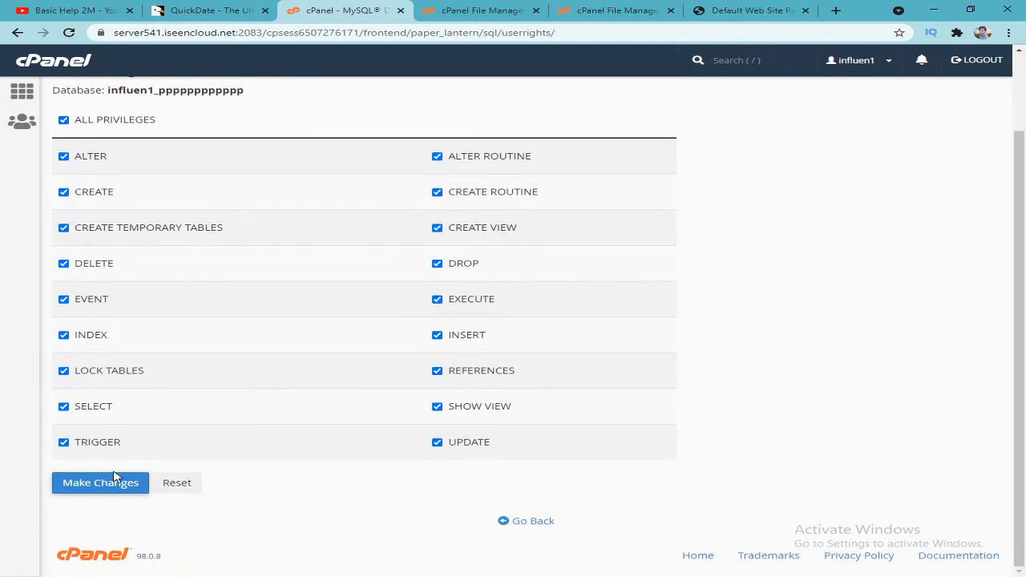
click(109, 484)
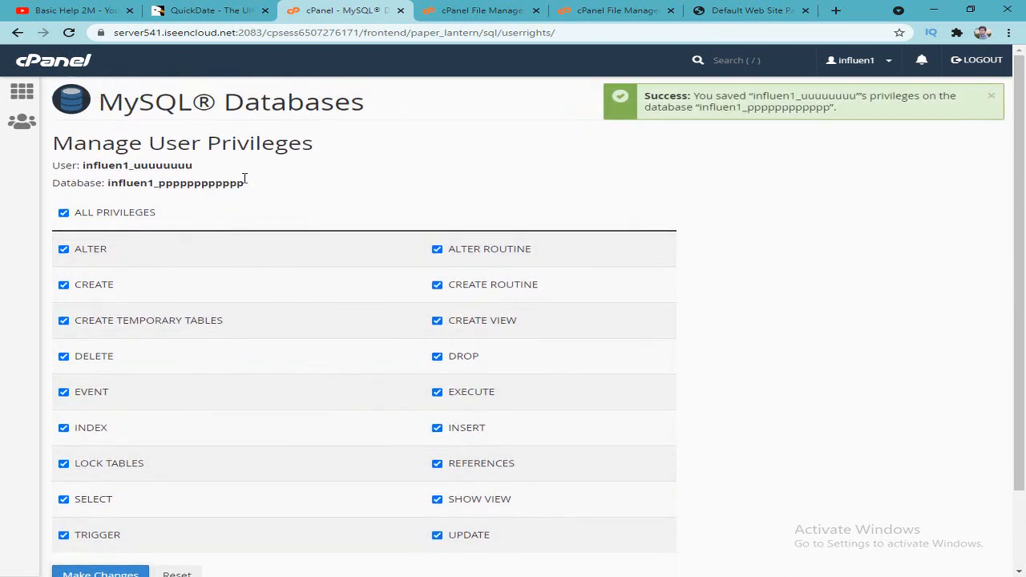
Copy the MySQL user and database names into New Text Document.txt in Notepad, below the password, and save the file
drag(251, 187, 227, 184)
click(55, 164)
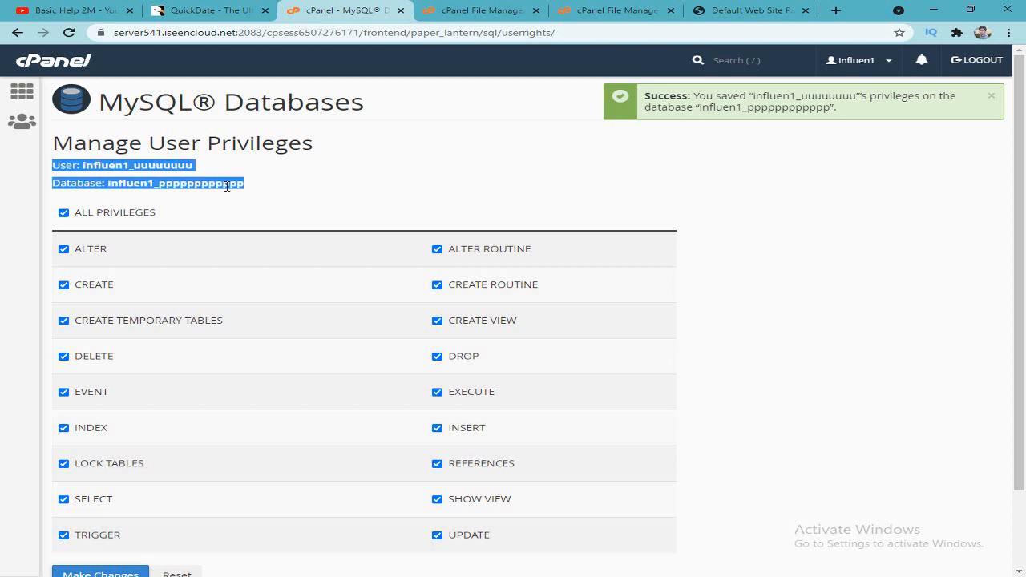
right_click(227, 189)
click(291, 201)
key(alt+Tab)
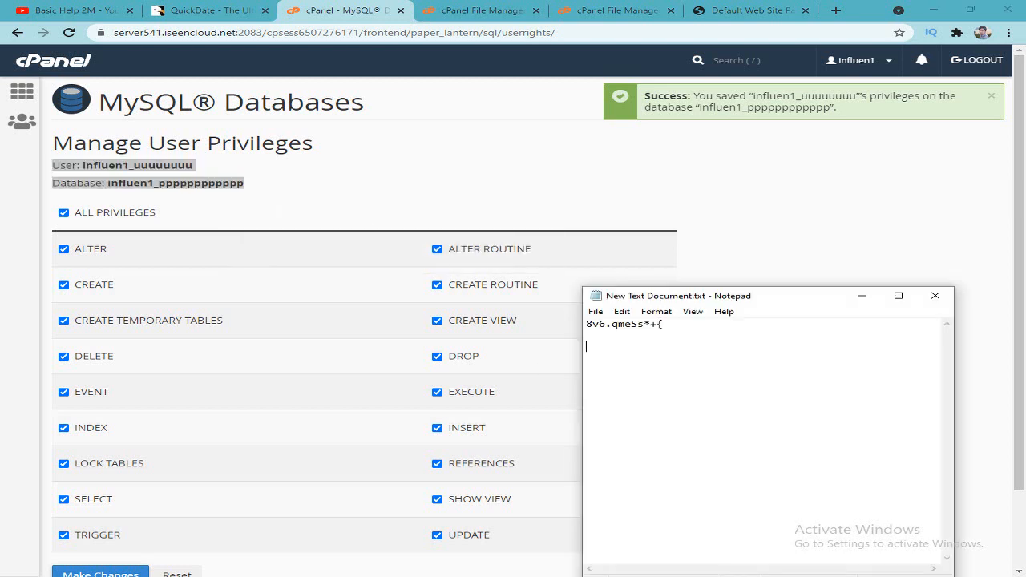
right_click(634, 367)
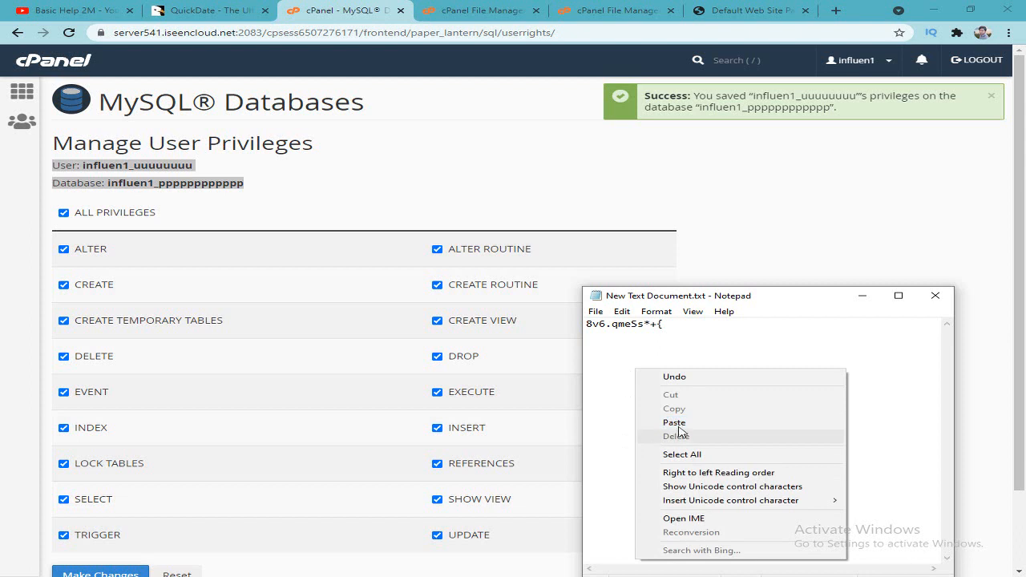
click(675, 422)
click(596, 312)
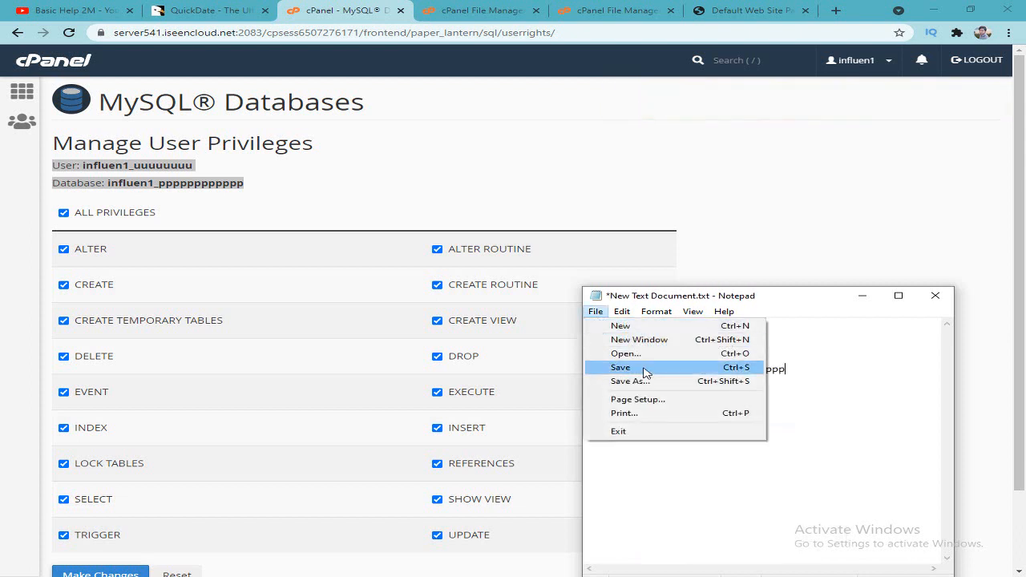
click(641, 371)
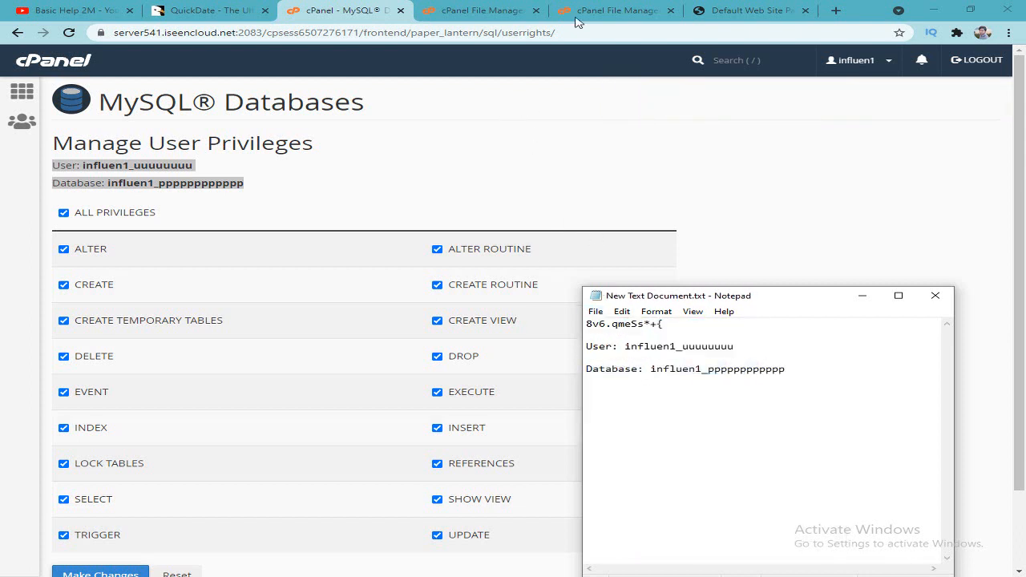
Go back from the Script.zip upload page to the public_html/QuickDate folder in File Manager
click(607, 10)
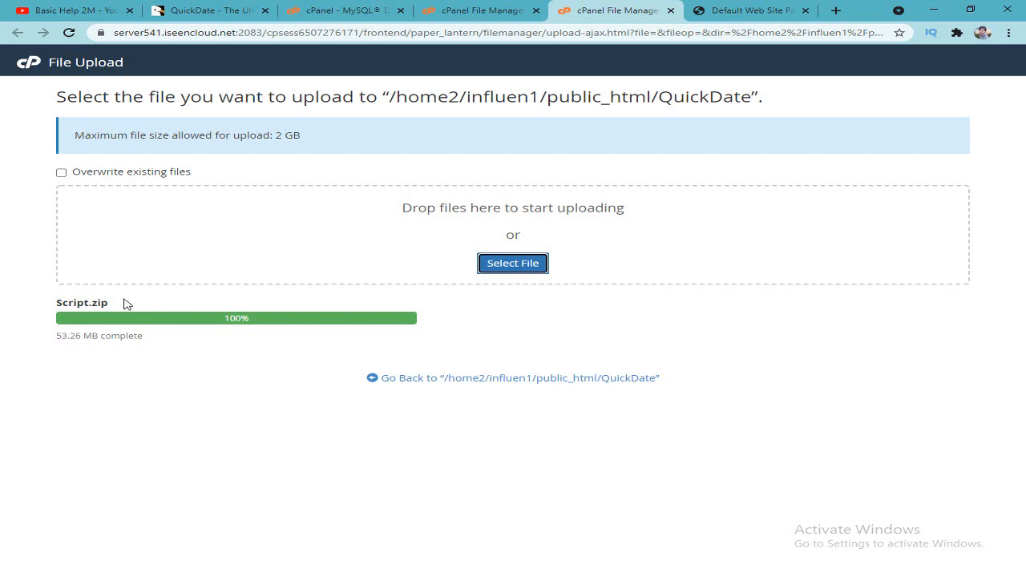
click(414, 379)
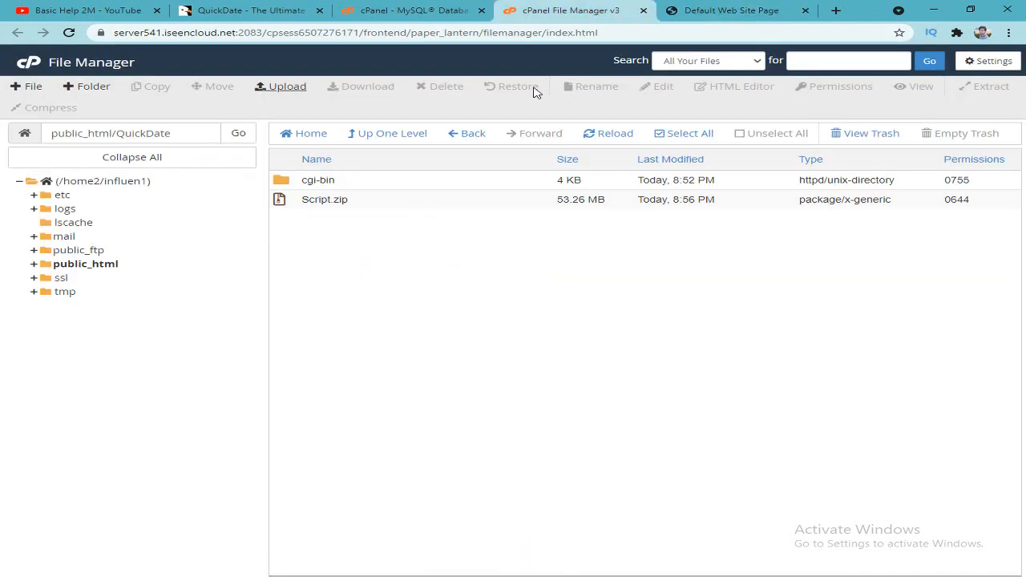
click(631, 10)
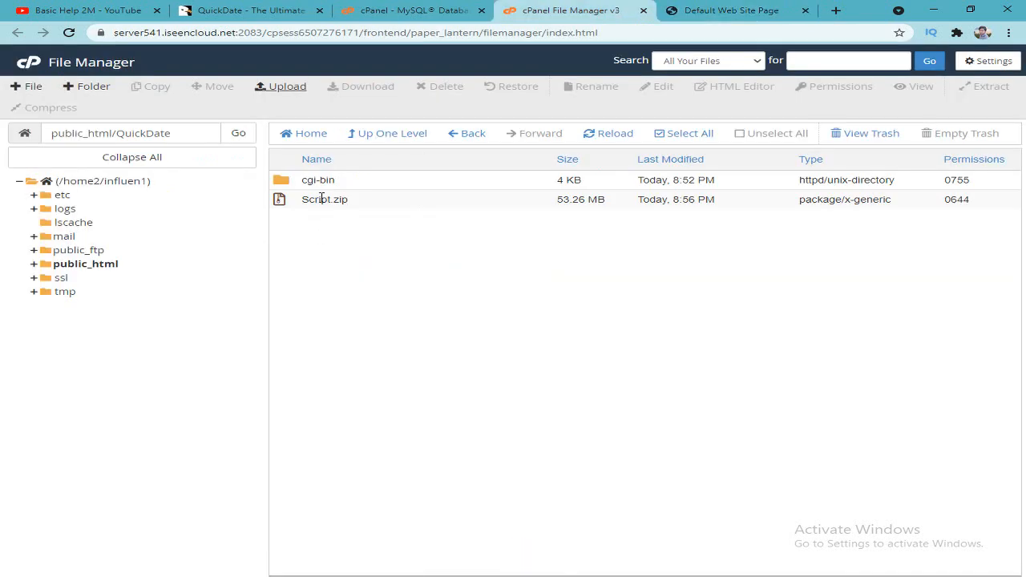
Extract Script.zip into /public_html/QuickDate and close the extraction results
click(393, 206)
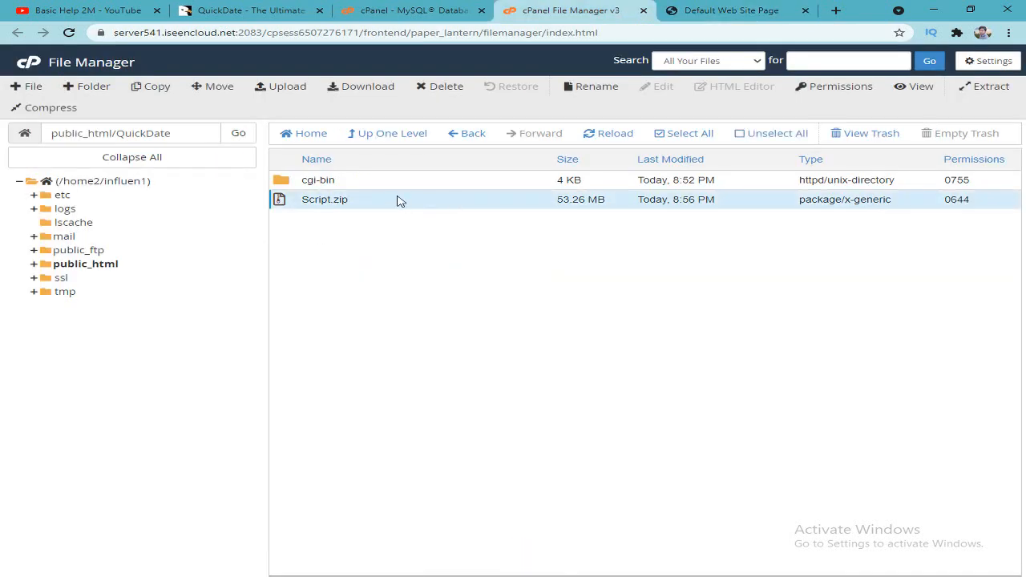
right_click(399, 201)
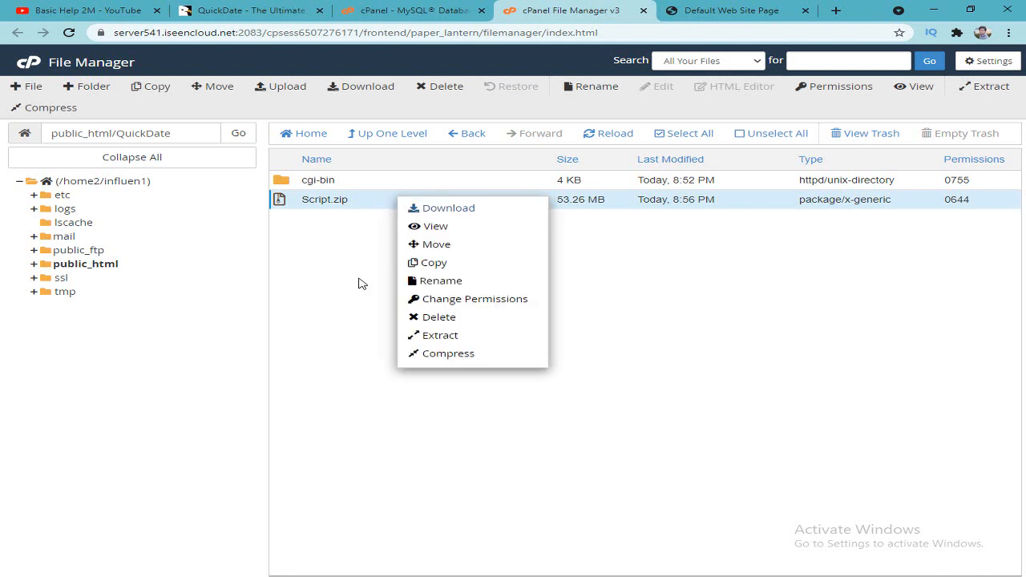
click(487, 337)
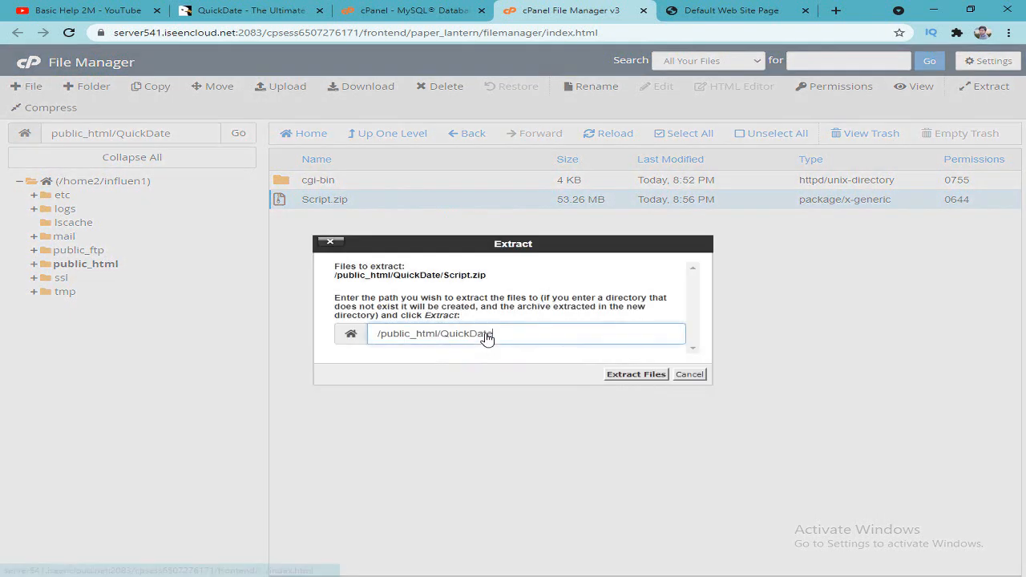
click(636, 375)
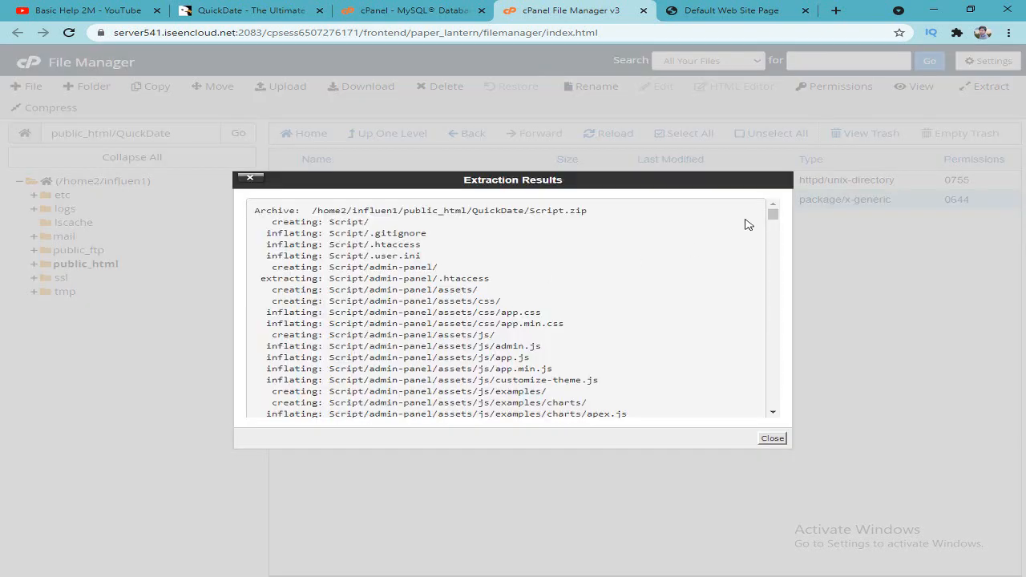
drag(766, 214, 773, 384)
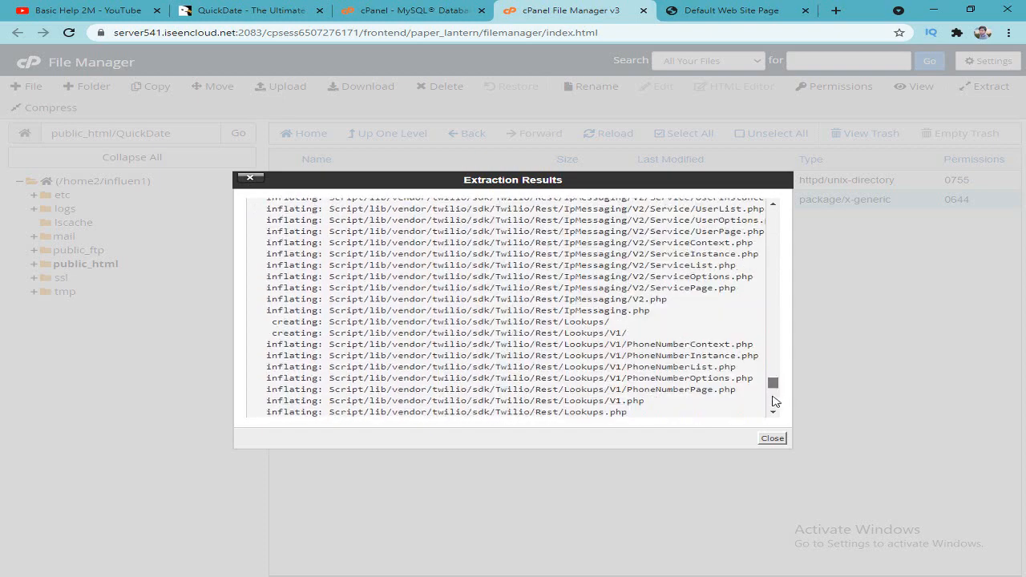
click(773, 439)
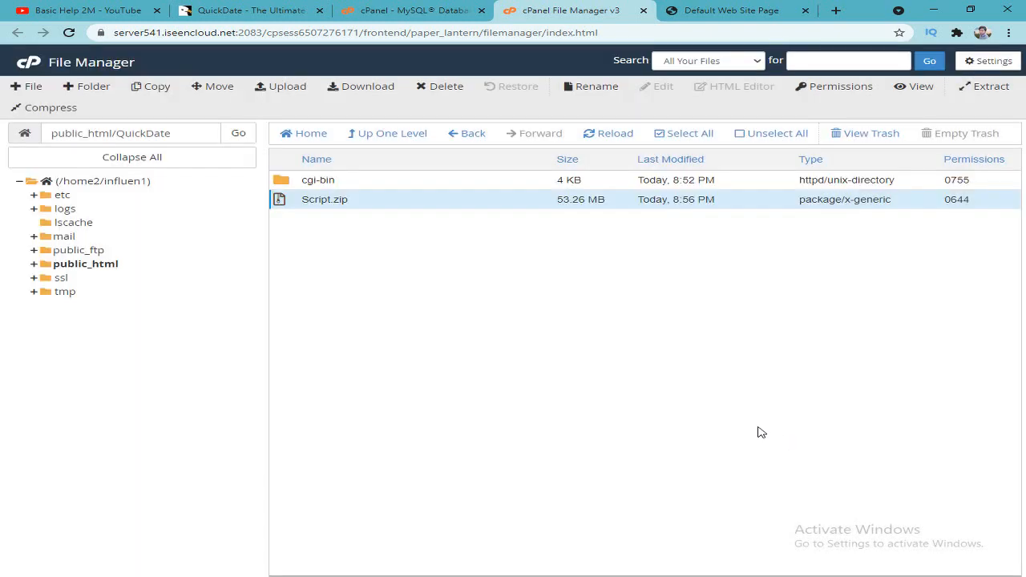
Move all contents of the extracted Script folder to /public_html/QuickDate/ and return to the QuickDate folder to check them
click(610, 131)
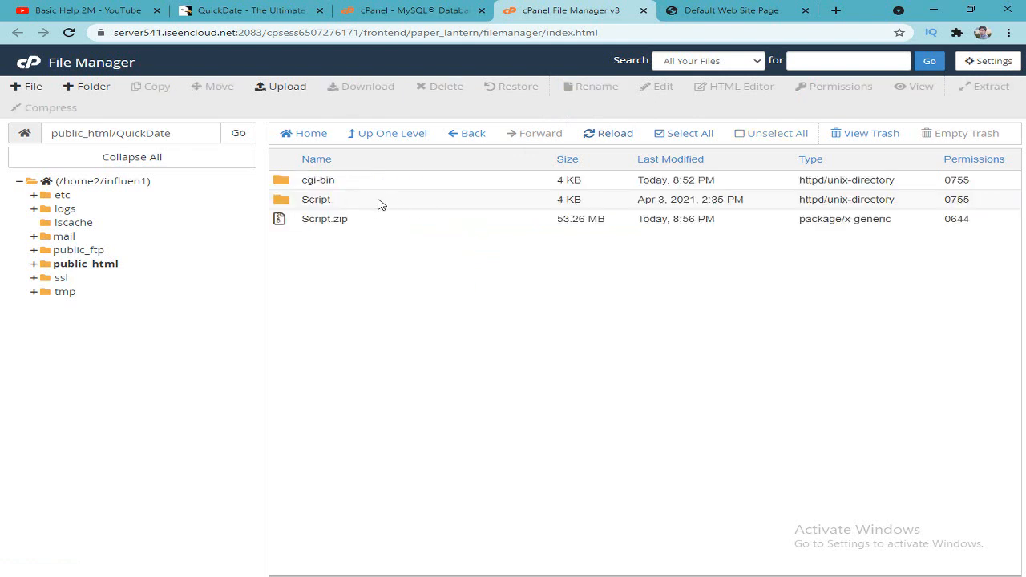
double_click(380, 203)
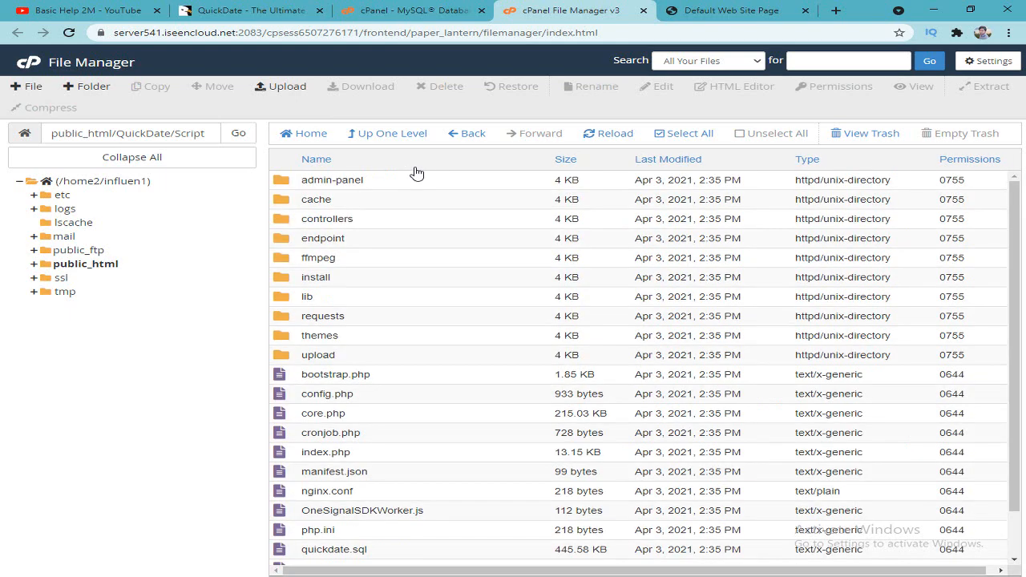
click(708, 134)
right_click(424, 222)
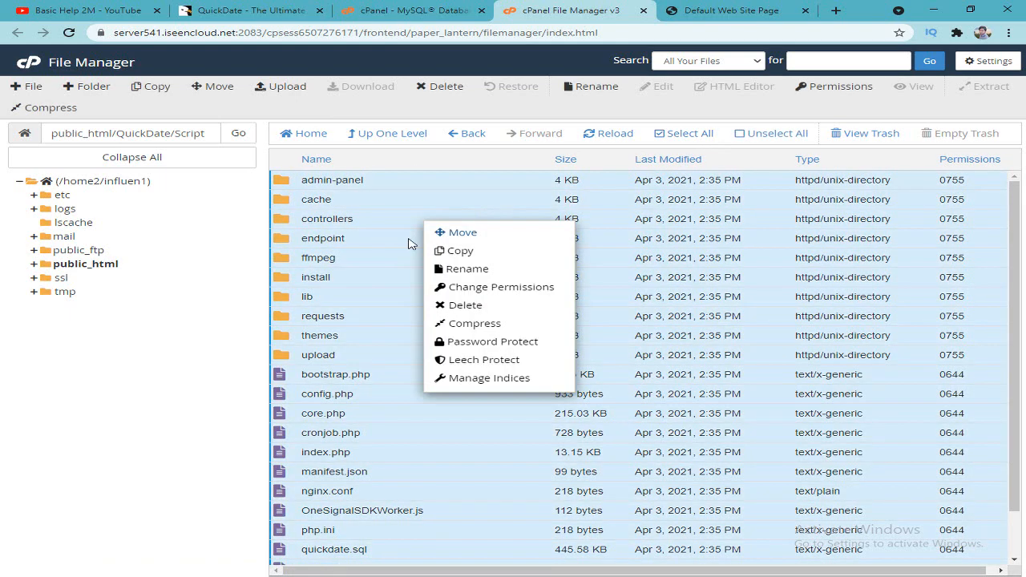
click(437, 233)
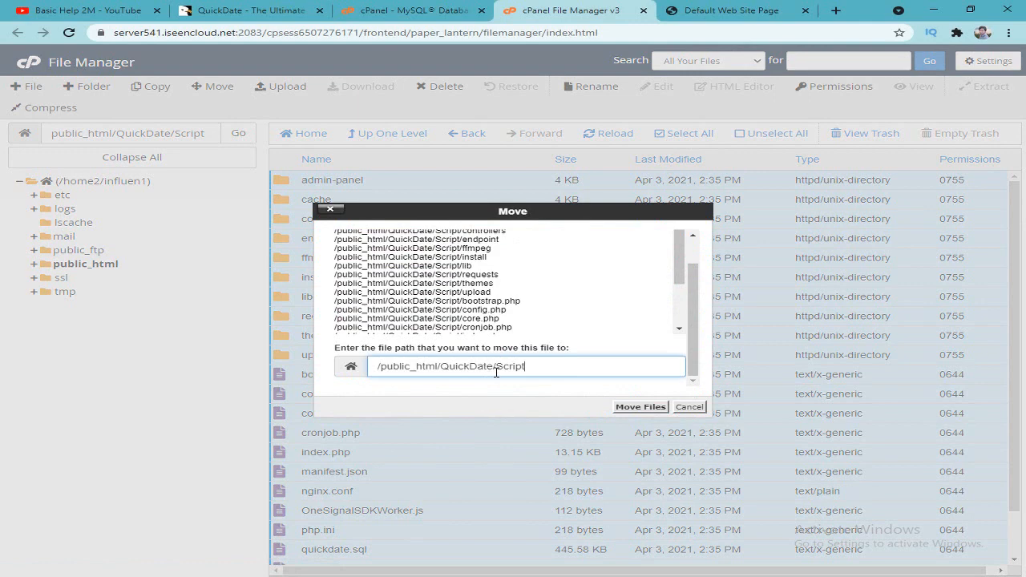
drag(496, 372, 587, 373)
key(BackSpace)
click(643, 407)
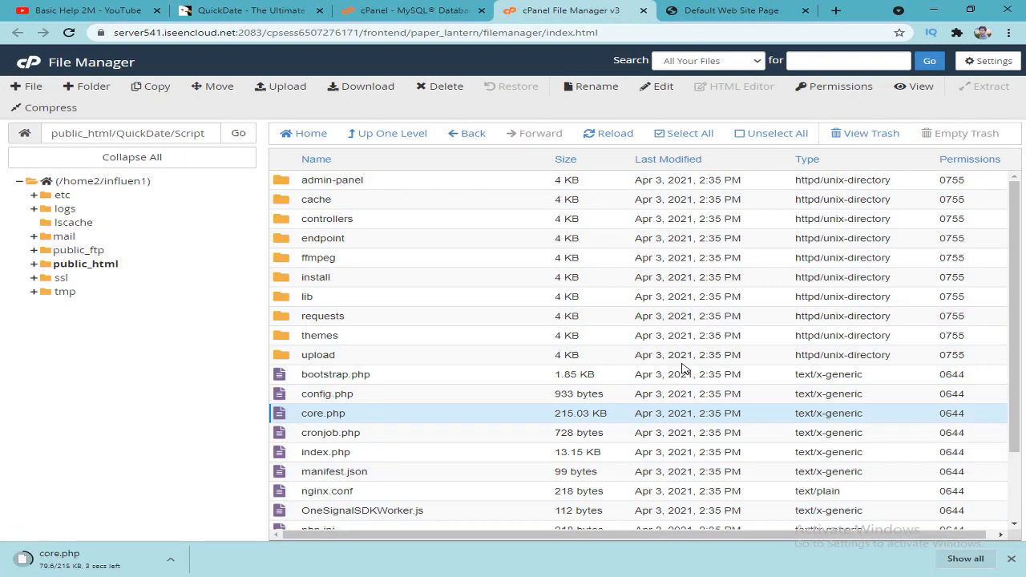
click(468, 138)
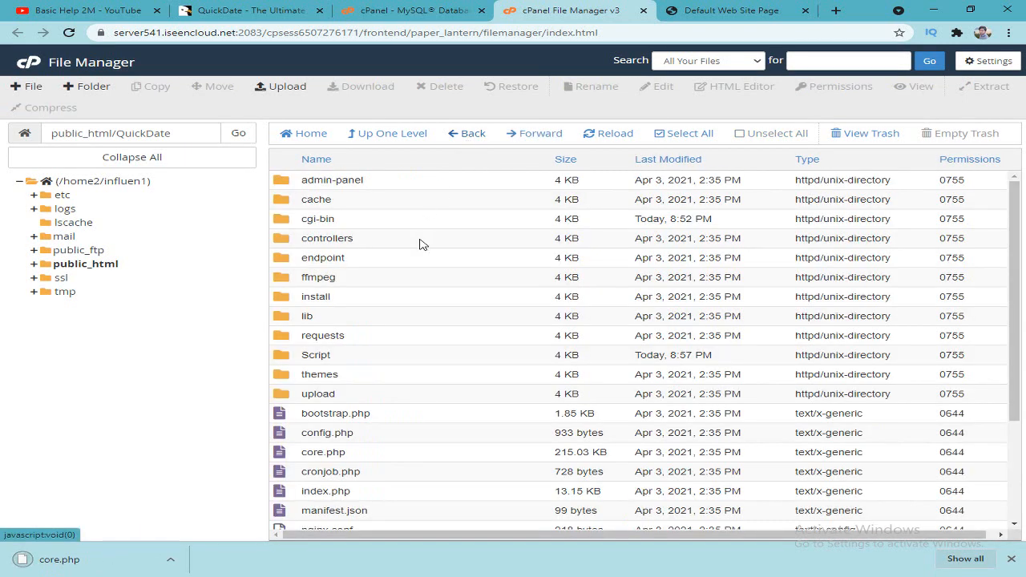
scroll(496, 353, down, 1)
scroll(497, 353, down, 1)
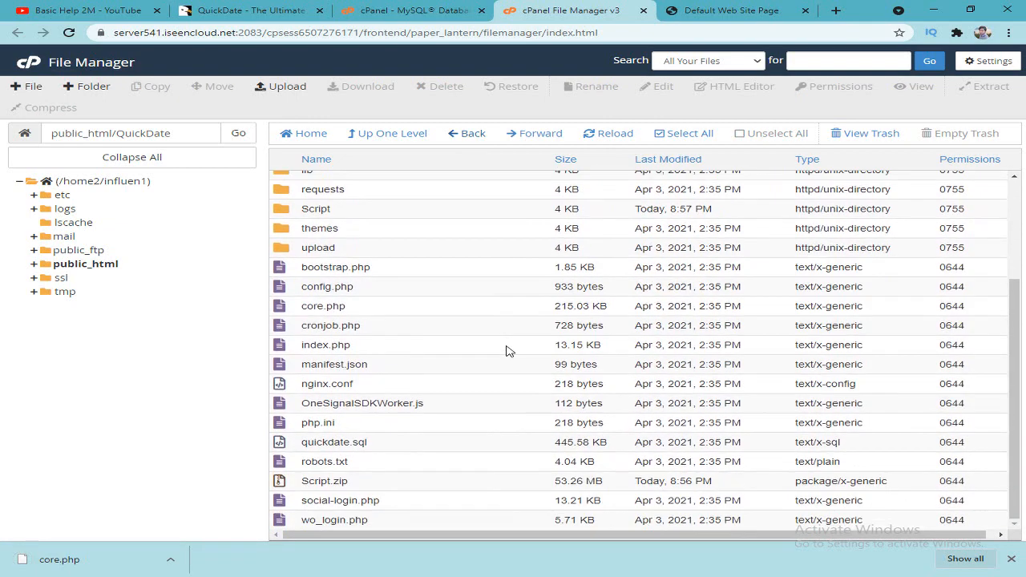
Remove cgi-sys/defaultwebpage.cgi from the site address and load quickdate.tebdown.com
click(769, 10)
drag(307, 34, 473, 32)
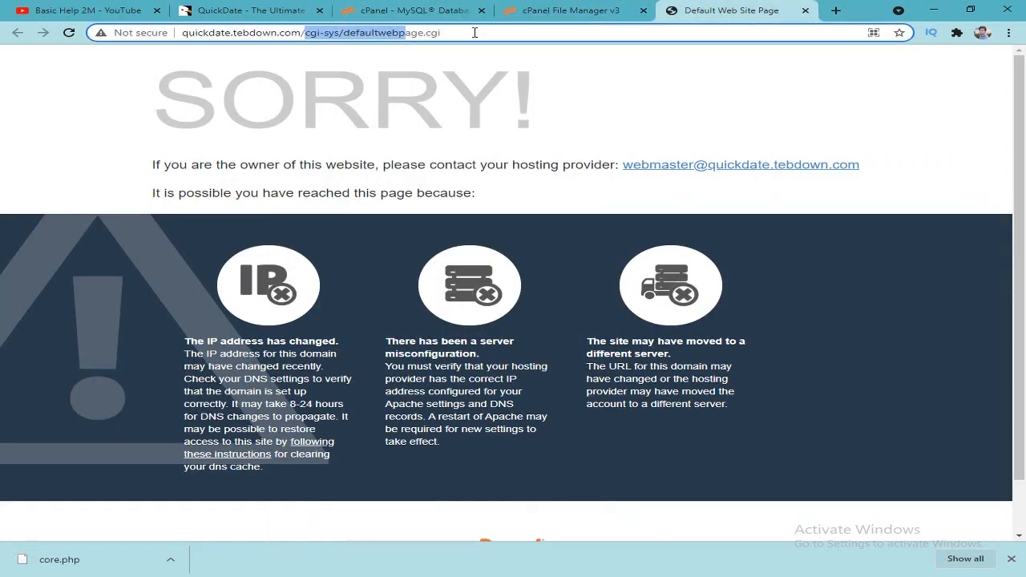
click(545, 31)
key(BackSpace)
key(BackSpace)
key(BackSpace)
key(BackSpace)
key(BackSpace)
key(BackSpace)
key(BackSpace)
key(BackSpace)
key(BackSpace)
key(BackSpace)
key(BackSpace)
key(BackSpace)
key(BackSpace)
key(BackSpace)
key(BackSpace)
key(BackSpace)
key(BackSpace)
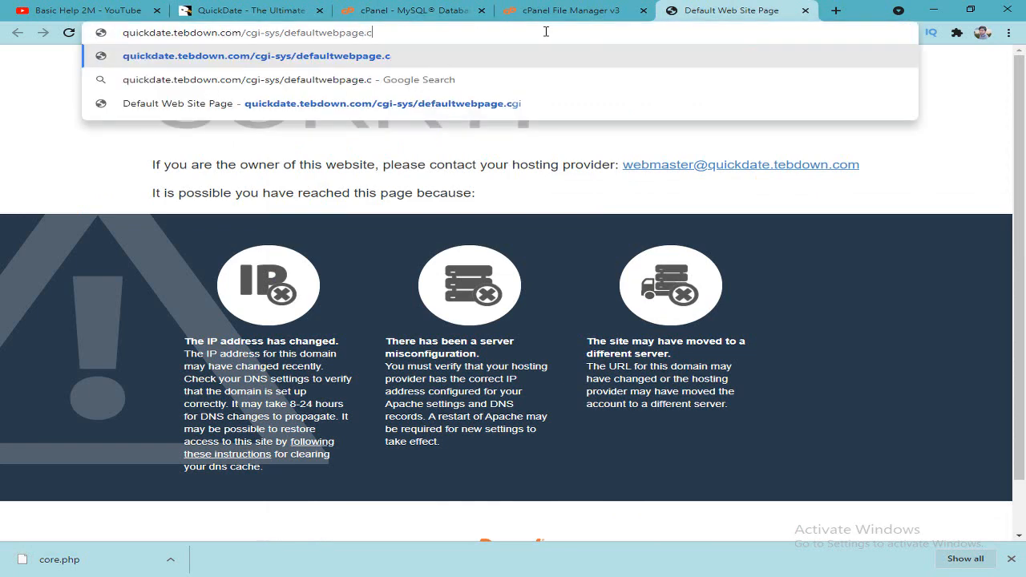
key(BackSpace)
key(BackSpace)
key(BackSpace)
key(BackSpace)
key(BackSpace)
key(BackSpace)
key(BackSpace)
key(BackSpace)
key(BackSpace)
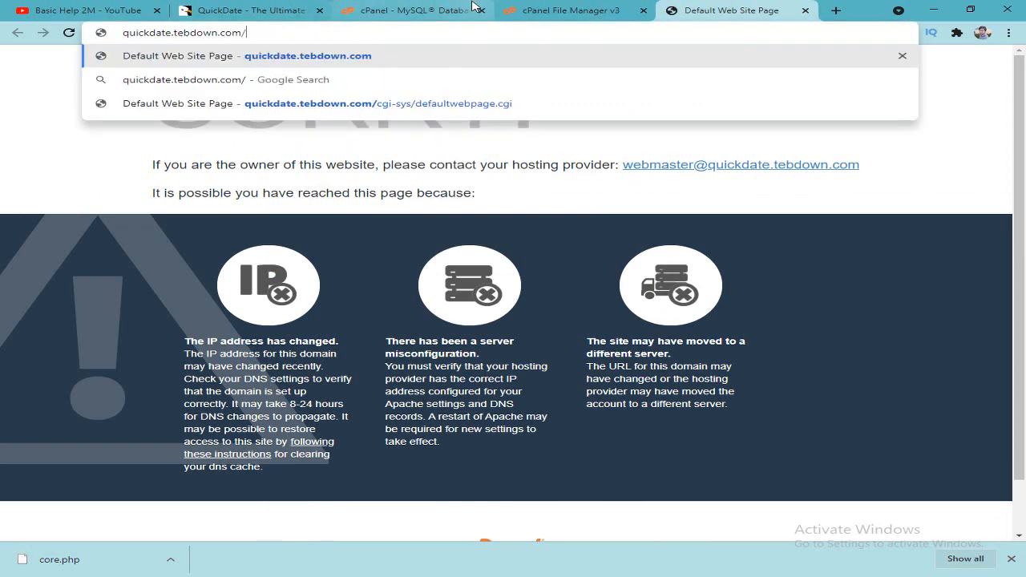
key(Return)
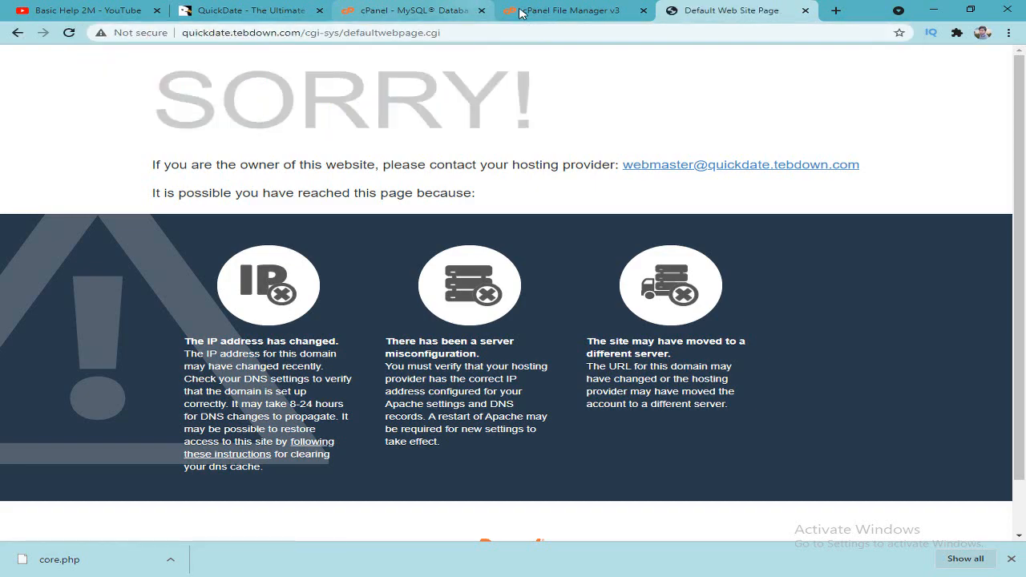
Back in File Manager, copy the name of the install folder from its rename dialog without renaming the folder
click(561, 10)
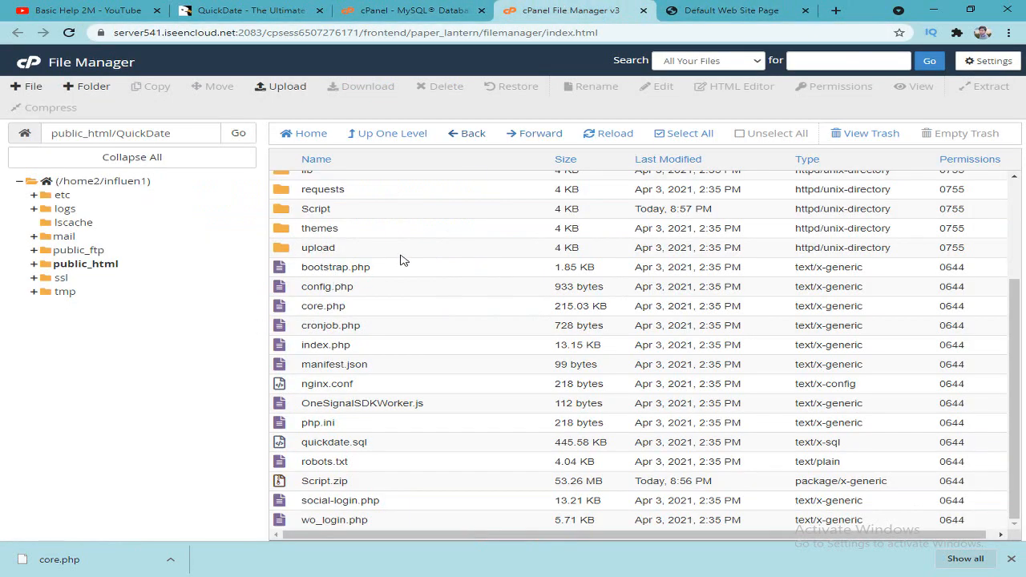
scroll(401, 261, up, 3)
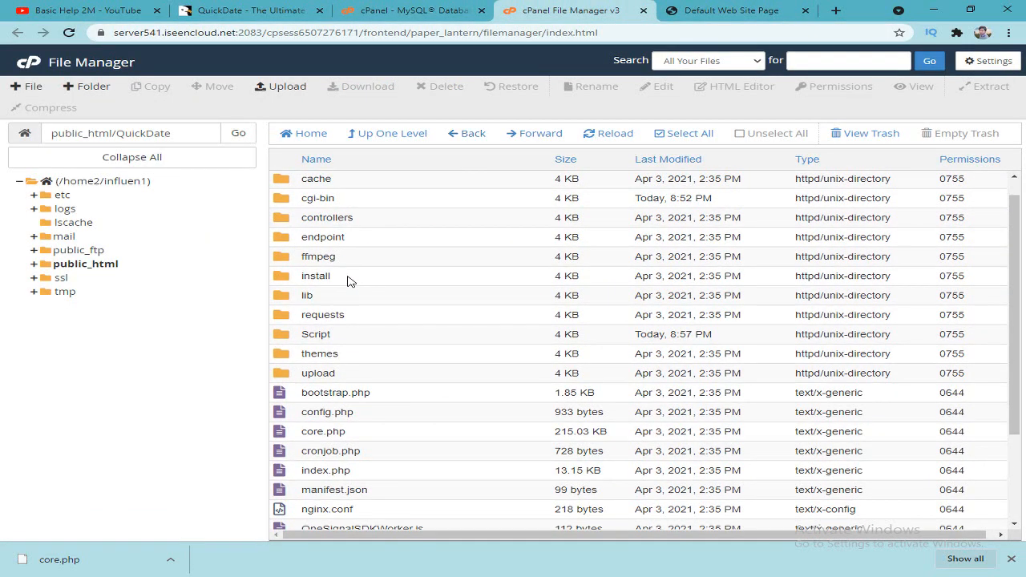
click(348, 279)
right_click(348, 279)
click(405, 326)
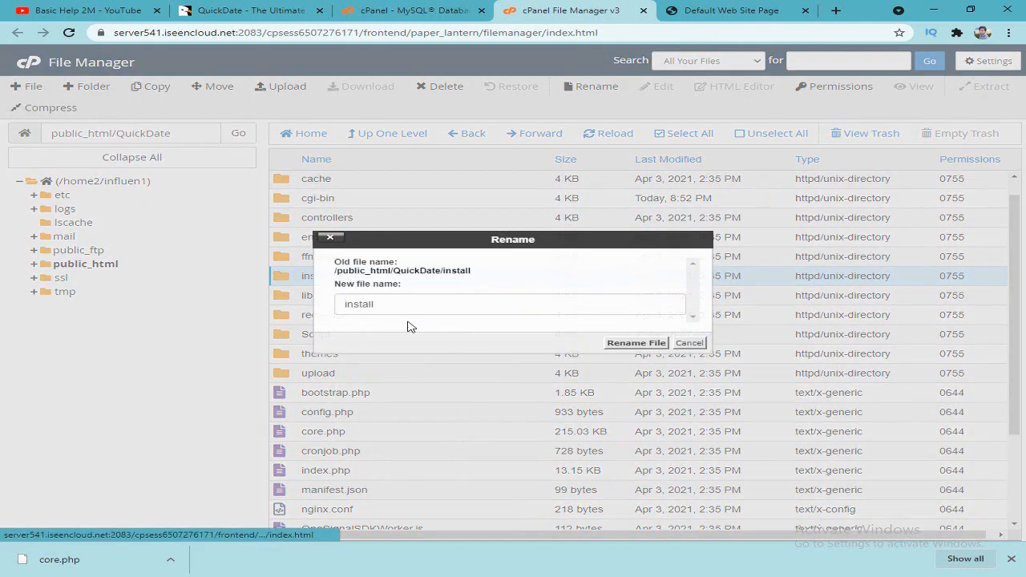
drag(381, 309, 338, 308)
right_click(403, 307)
click(473, 355)
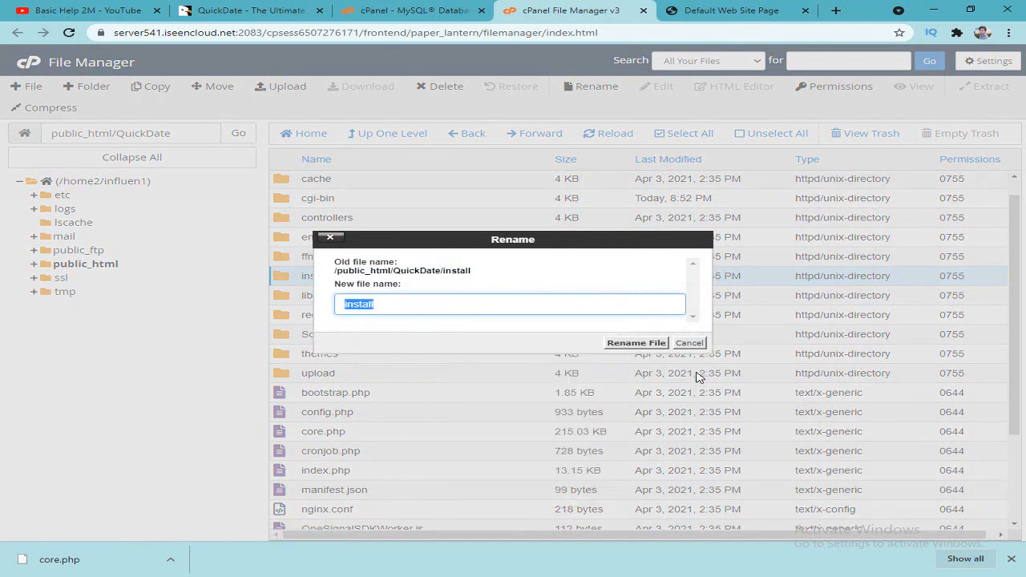
click(689, 342)
Load quickdate.tebdown.com/install in the site's browser tab and agree to the installer's terms of use to continue
click(745, 11)
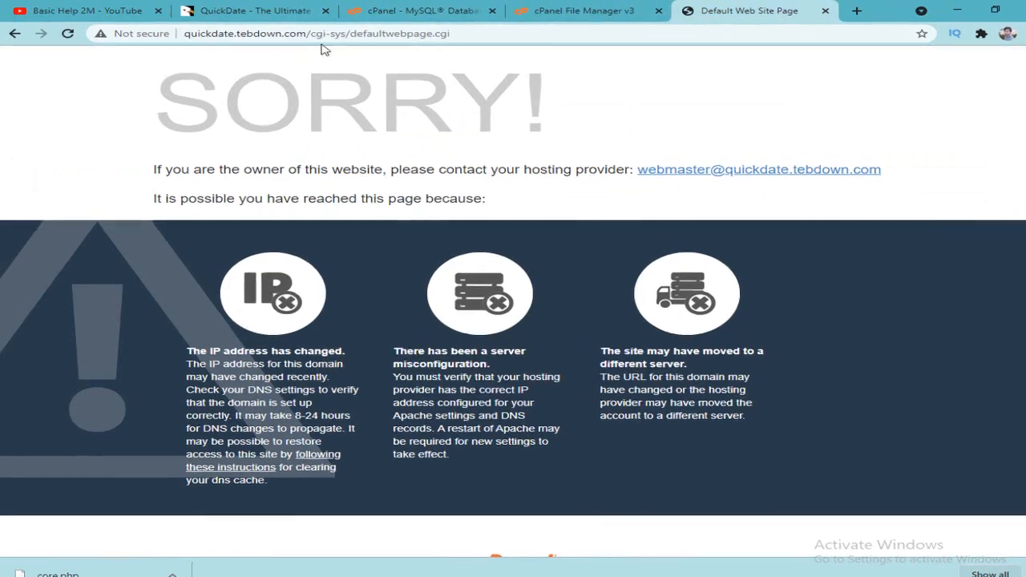
drag(308, 34, 449, 34)
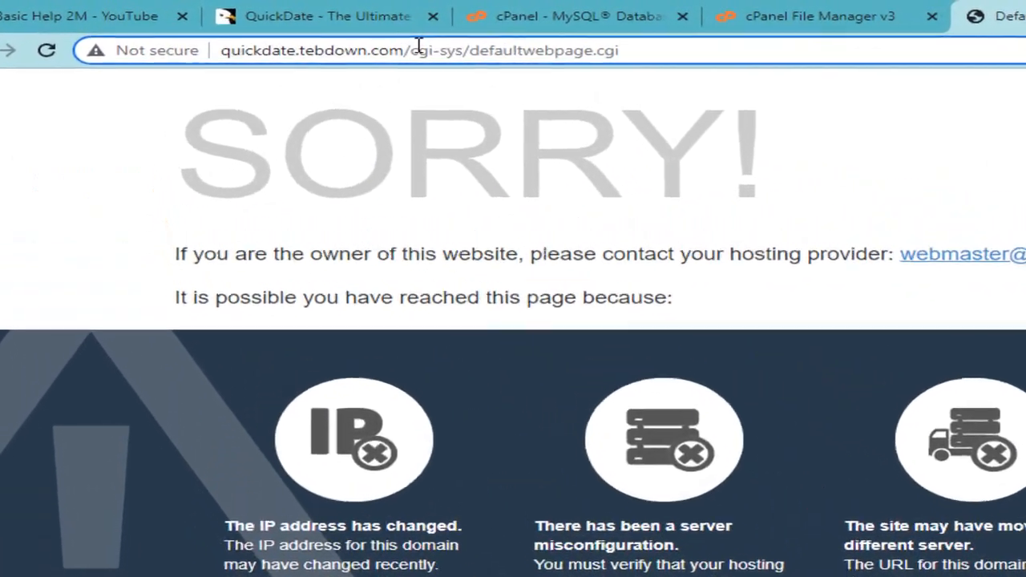
drag(362, 42, 589, 40)
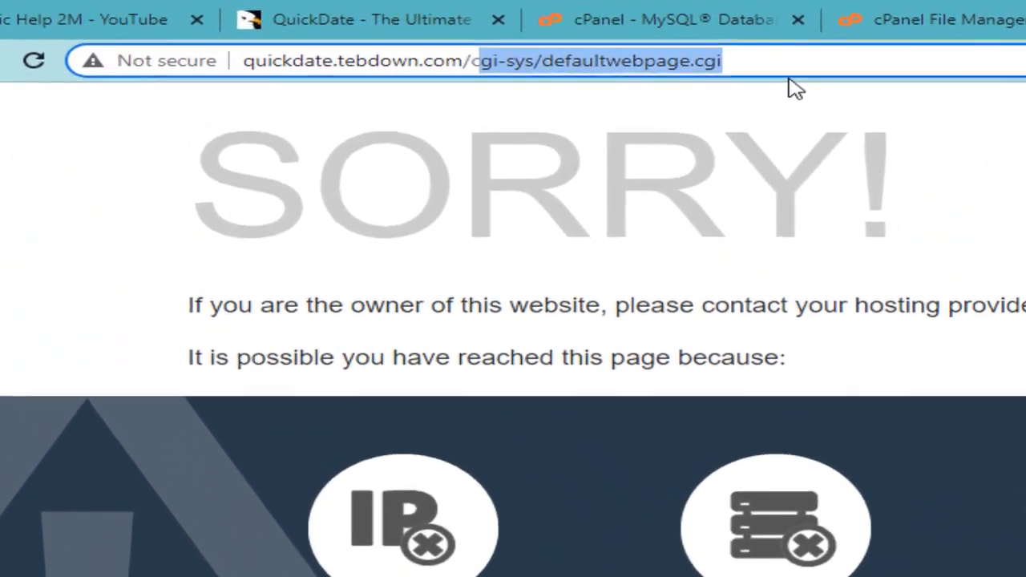
key(BackSpace)
key(BackSpace)
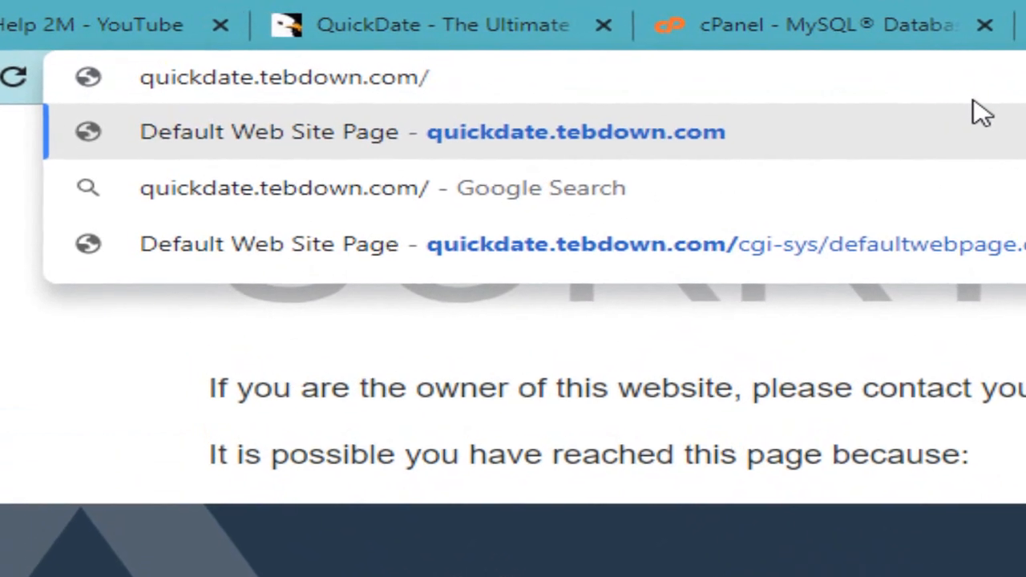
text(install)
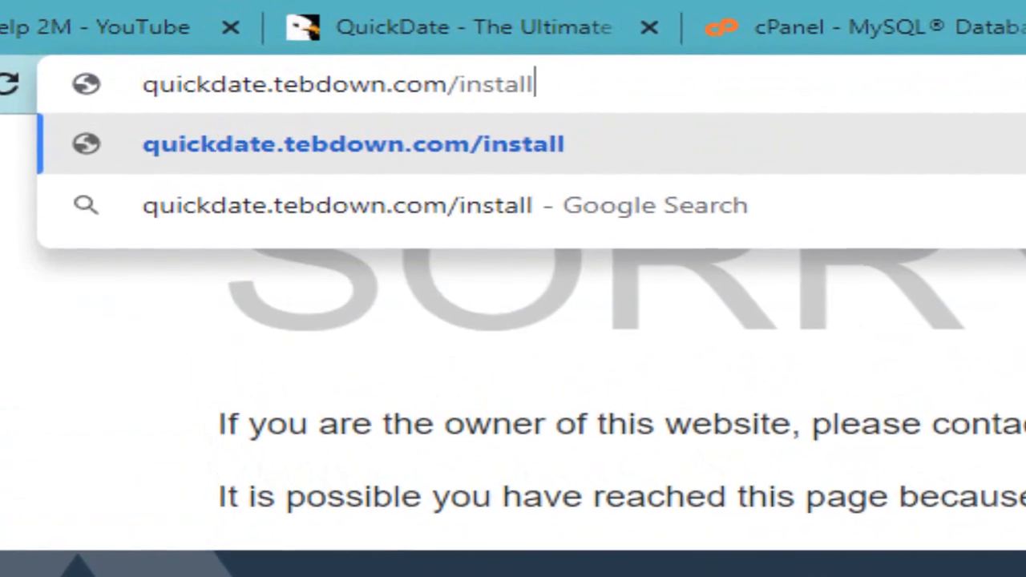
key(Return)
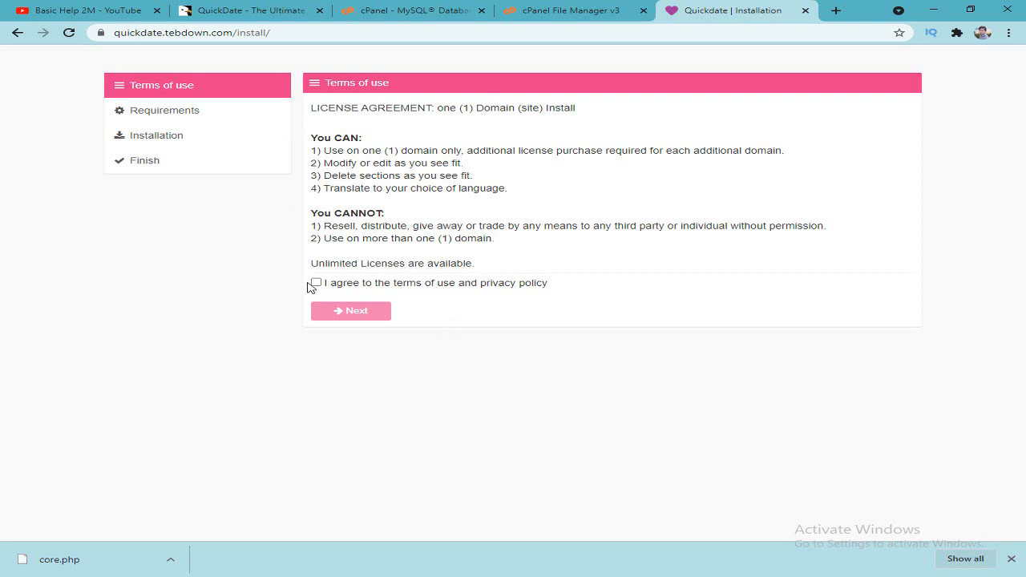
click(316, 282)
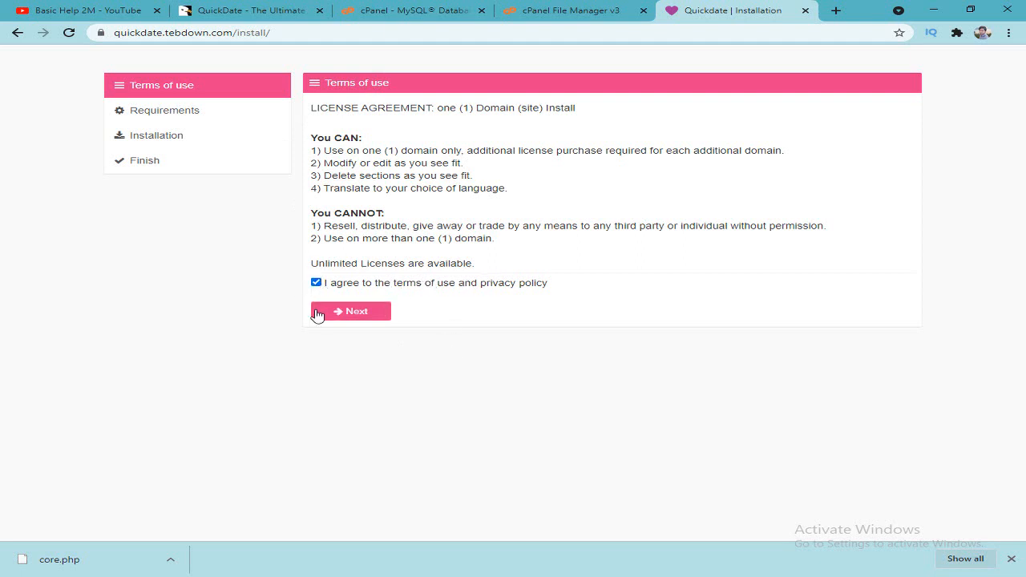
click(375, 317)
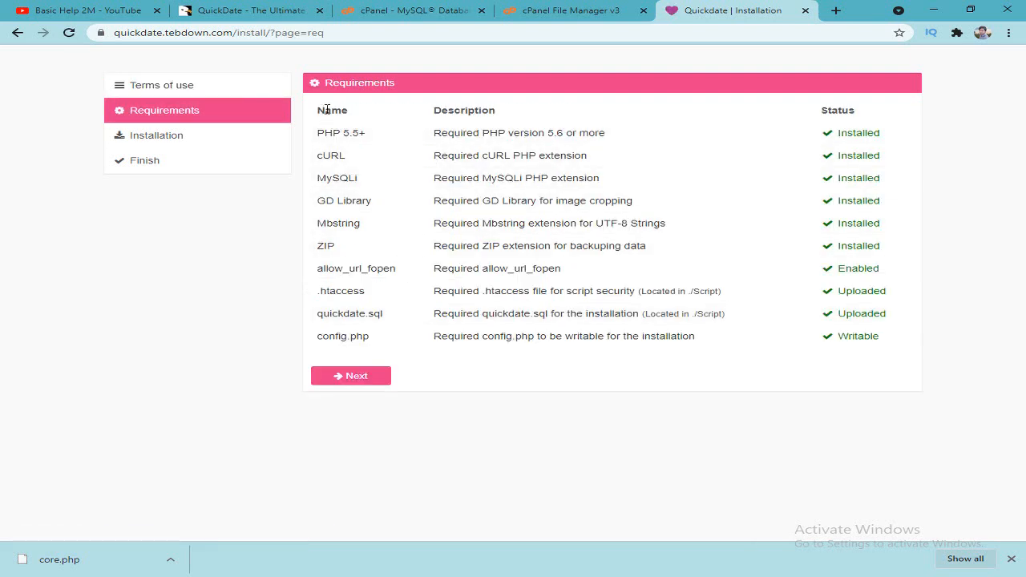
Review the status of every server requirement and continue to the installation form
drag(323, 110, 525, 288)
drag(696, 344, 451, 223)
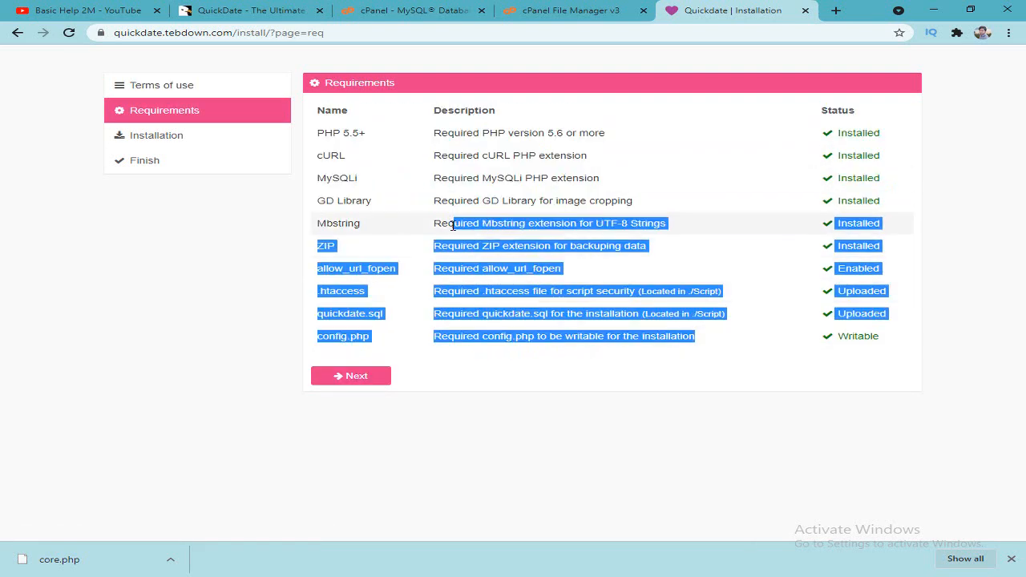
drag(535, 157, 558, 195)
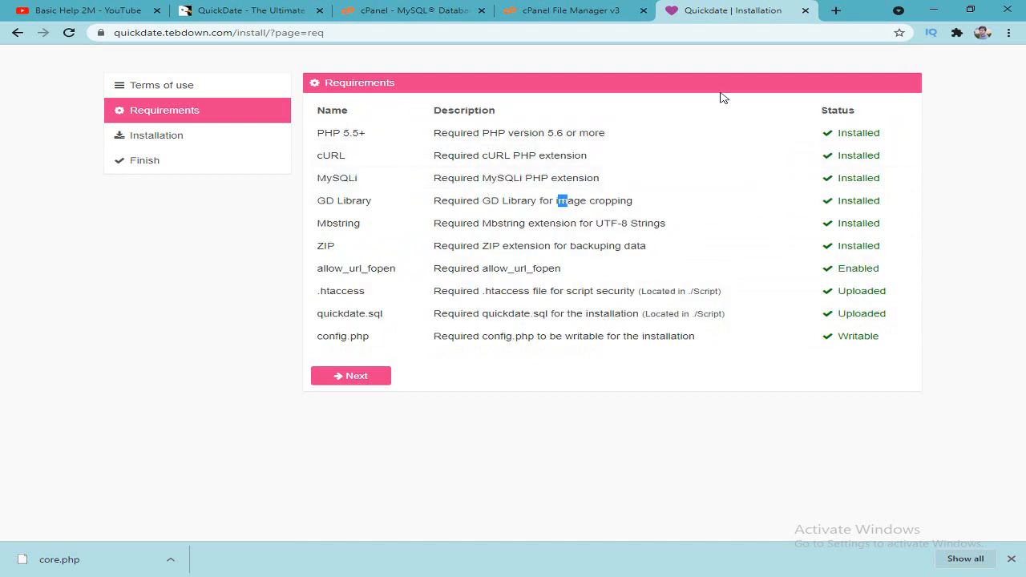
drag(838, 133, 864, 133)
click(876, 334)
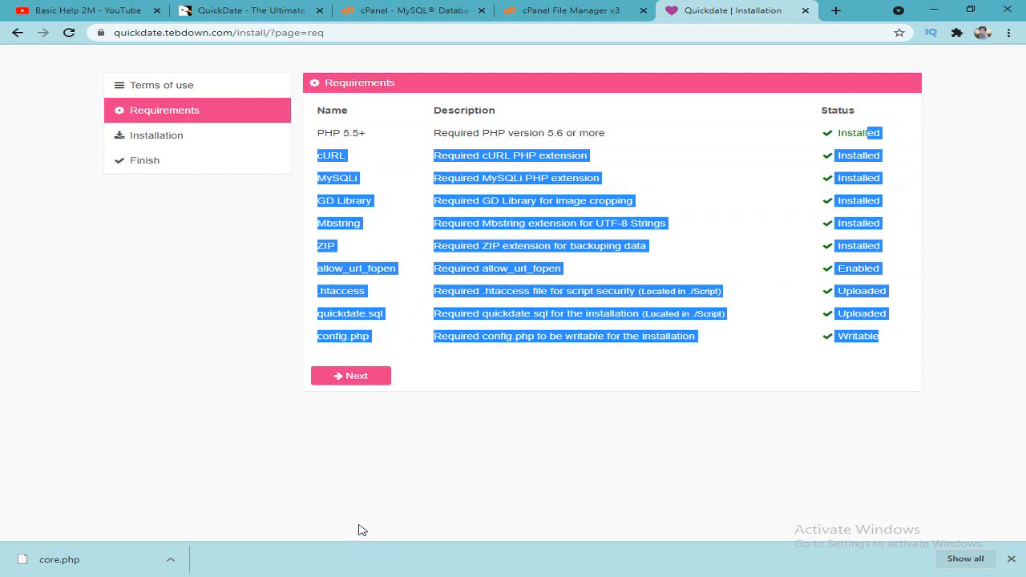
click(401, 453)
click(347, 380)
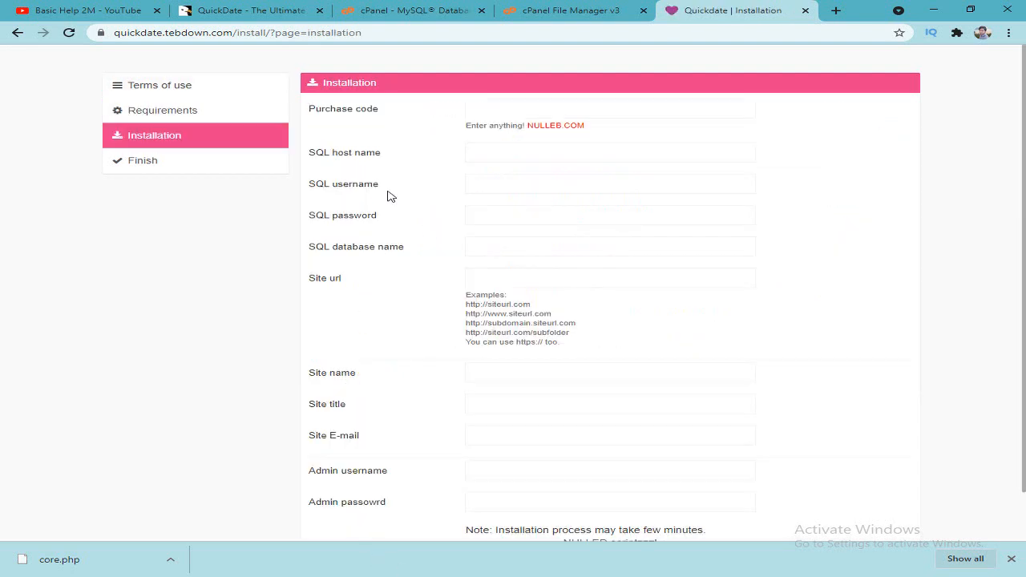
Fill in the saved purchase code and set the SQL host name to localhost
drag(315, 116, 380, 110)
click(380, 109)
click(533, 109)
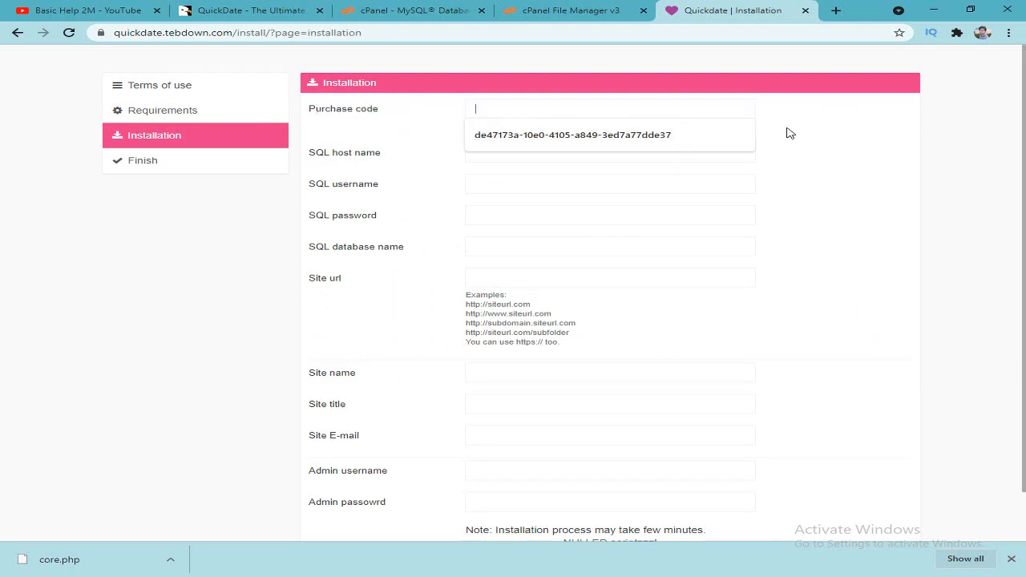
click(609, 138)
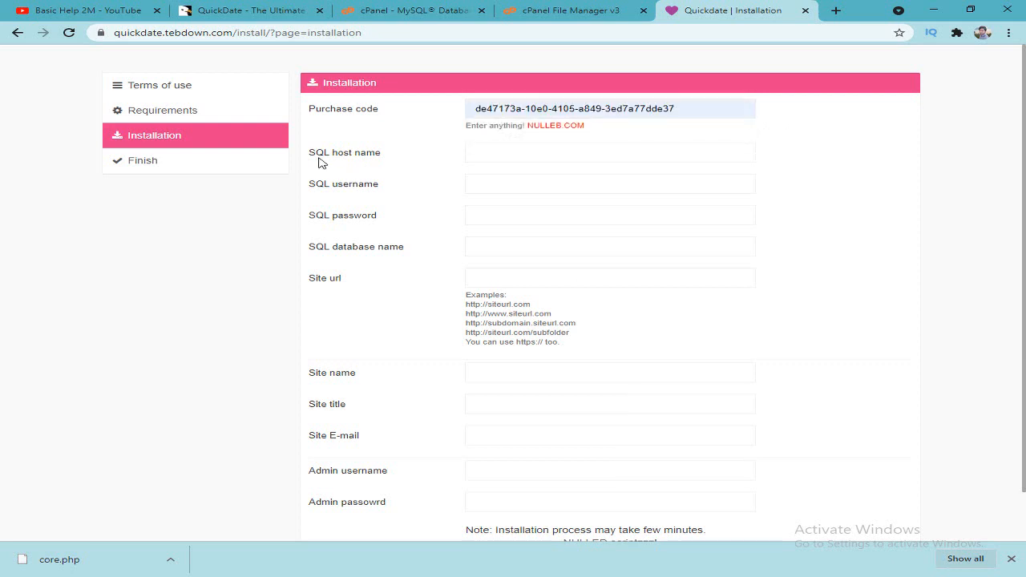
click(487, 158)
click(503, 184)
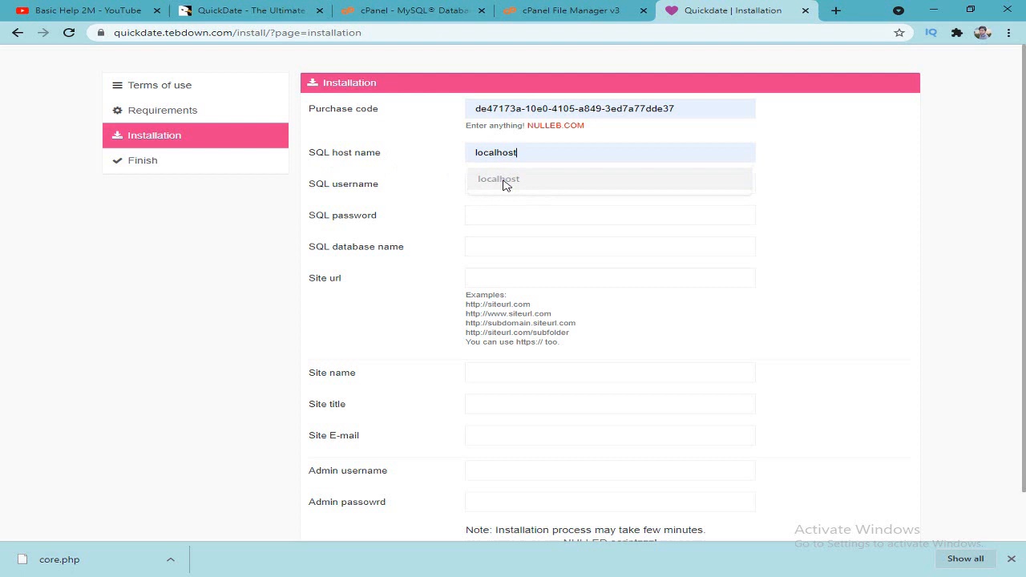
Copy the database user influen1_uuuuuuuu from the Notepad note into the installer's SQL username
drag(313, 185, 373, 185)
click(374, 186)
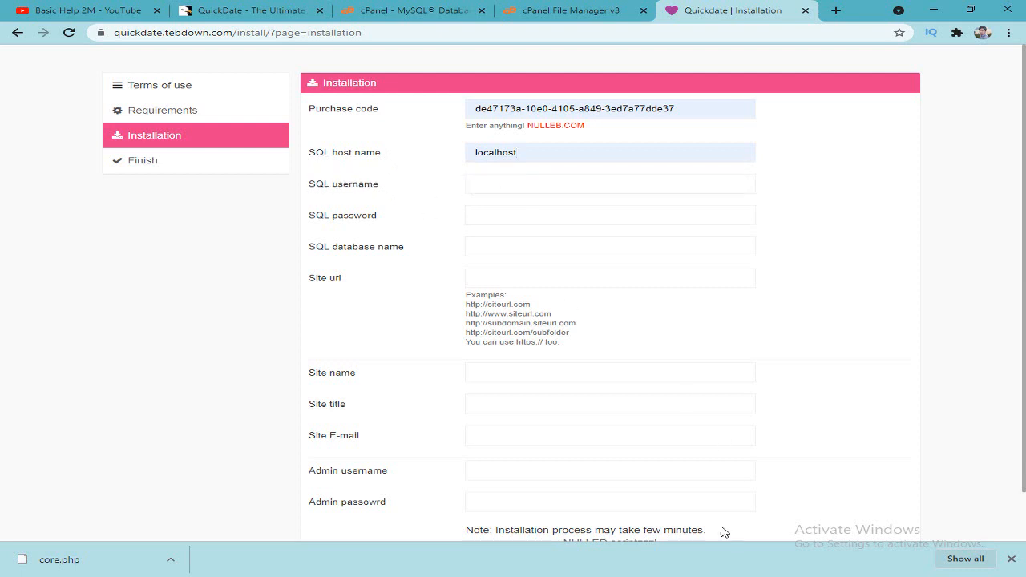
key(alt+Tab)
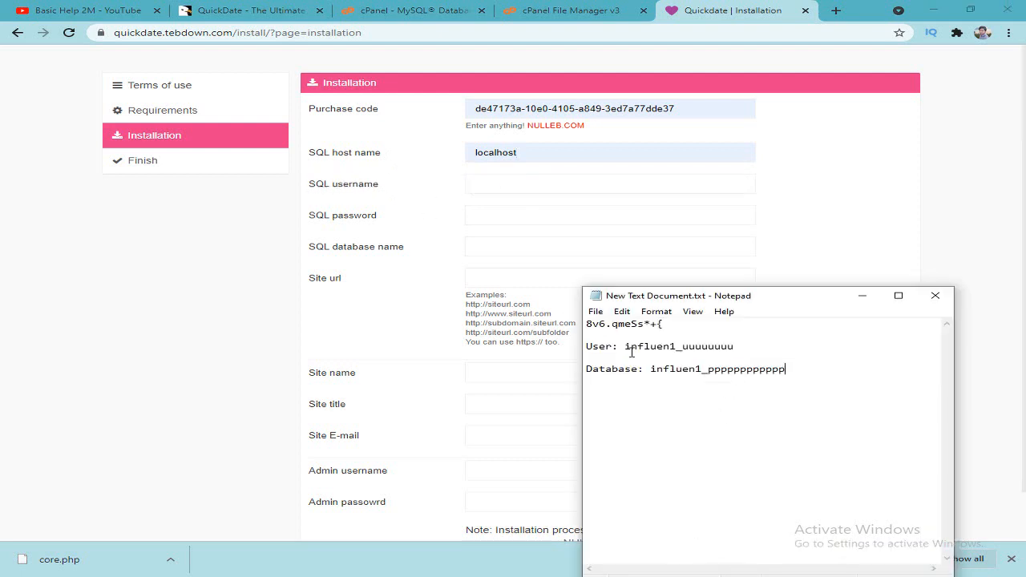
drag(631, 348, 697, 349)
drag(766, 347, 625, 347)
right_click(638, 346)
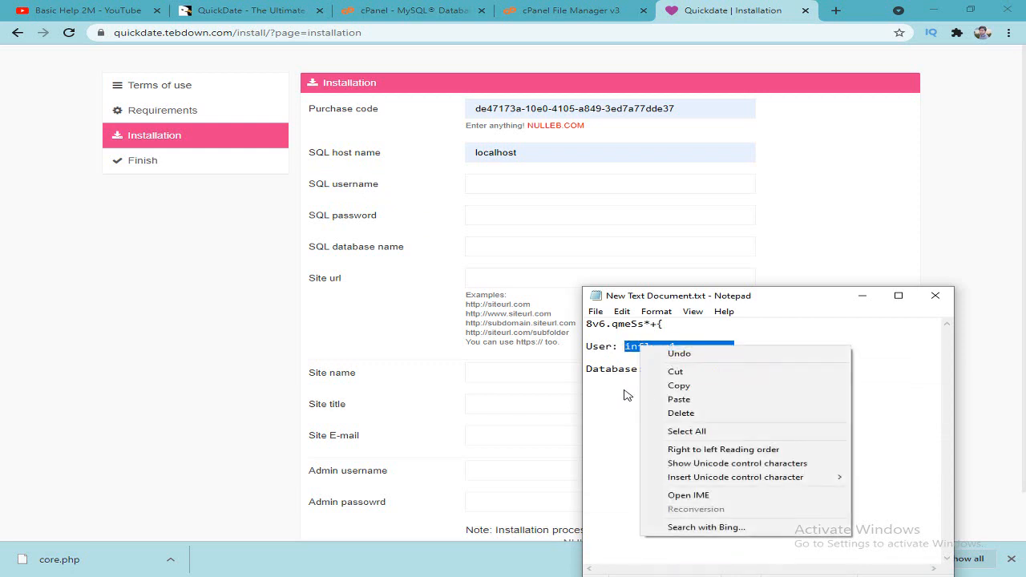
click(706, 389)
click(503, 189)
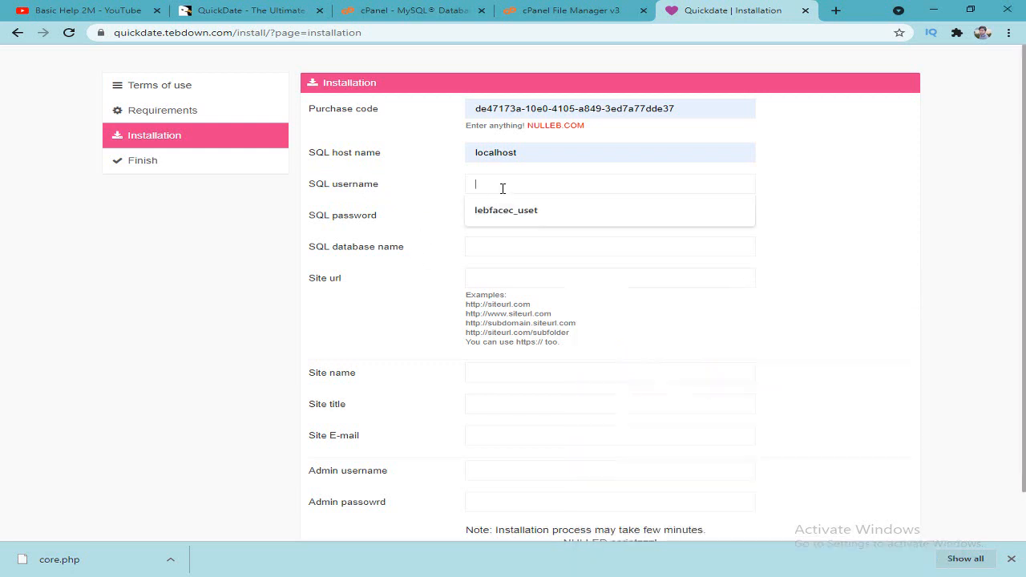
right_click(503, 190)
click(542, 288)
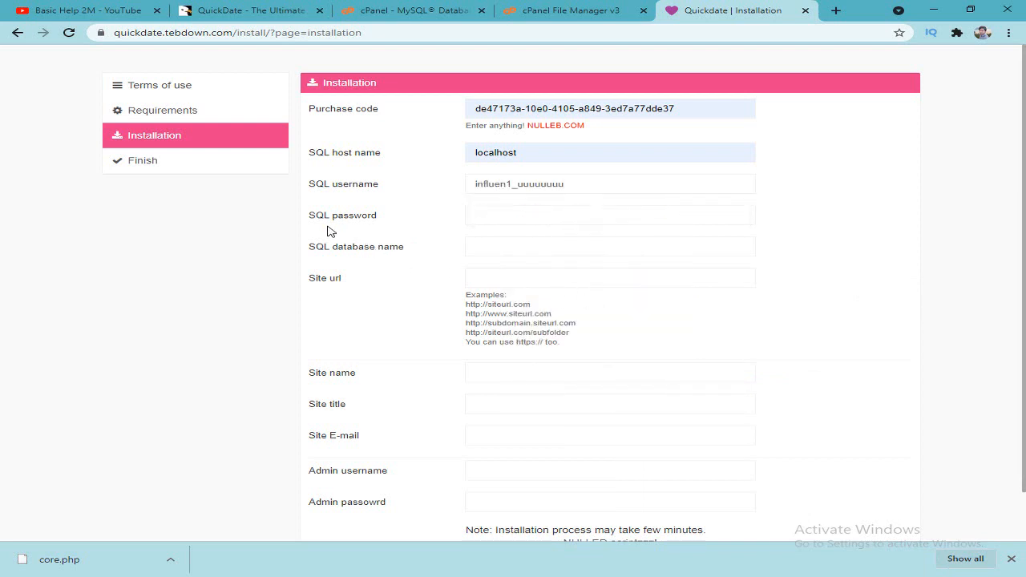
Copy the database password from the Notepad note into the installer's SQL password
drag(316, 216, 486, 212)
key(alt+Tab)
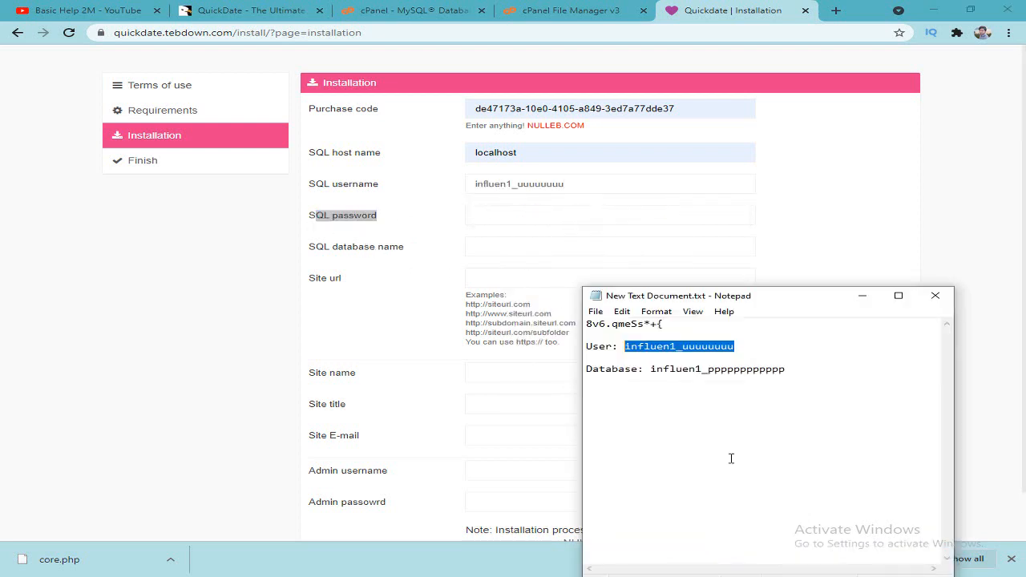
drag(664, 325, 585, 325)
key(alt+Tab)
key(alt+Tab)
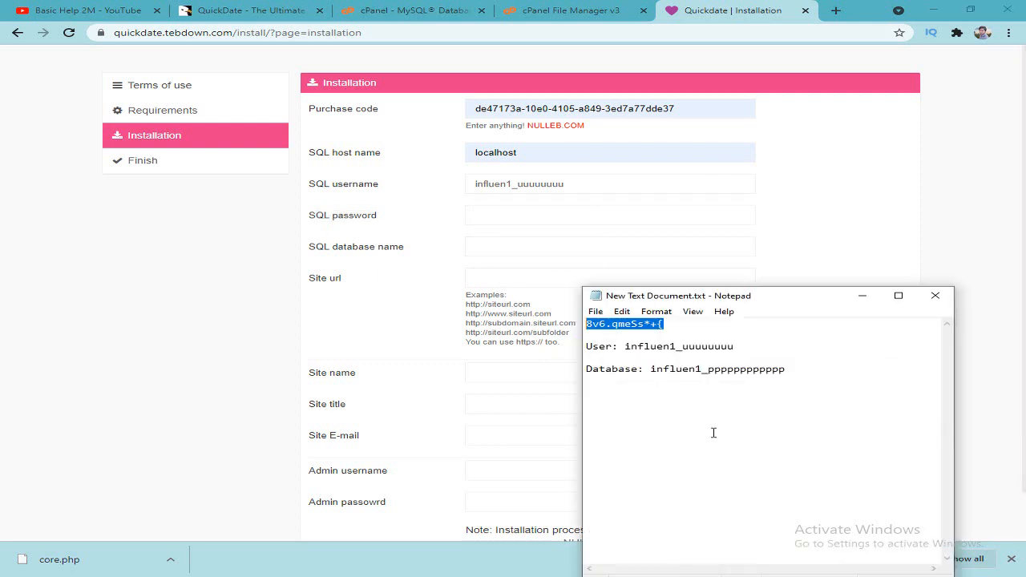
right_click(644, 322)
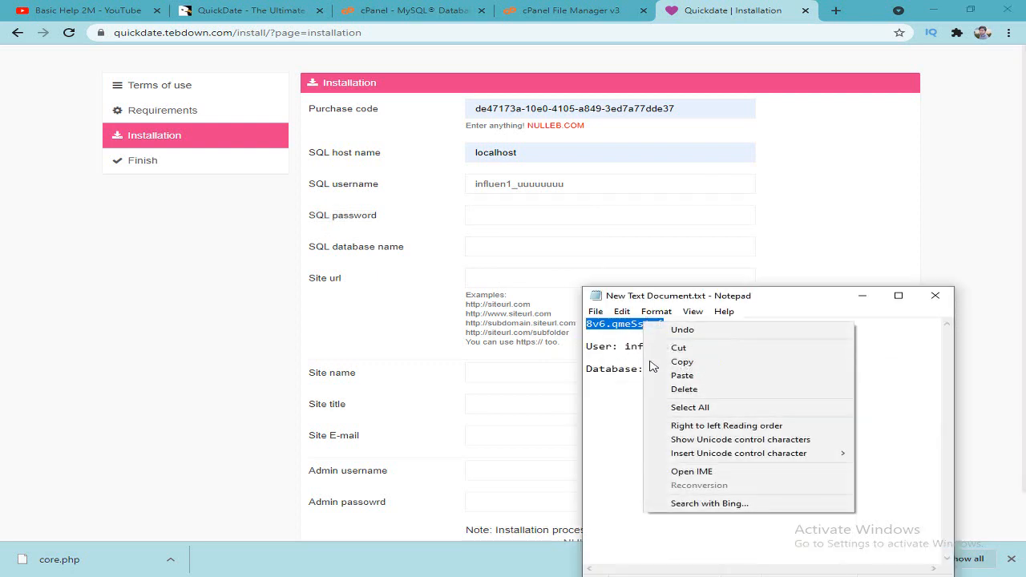
click(673, 360)
click(522, 217)
right_click(522, 218)
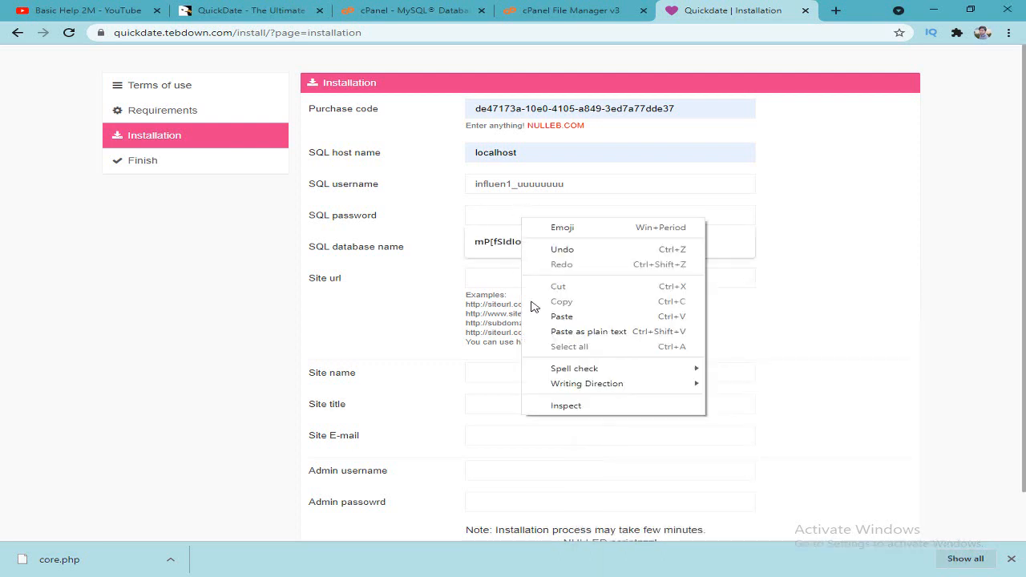
click(548, 314)
Copy the database name influen1_pppppppppppp from the Notepad note into the installer's SQL database name
drag(326, 249, 427, 254)
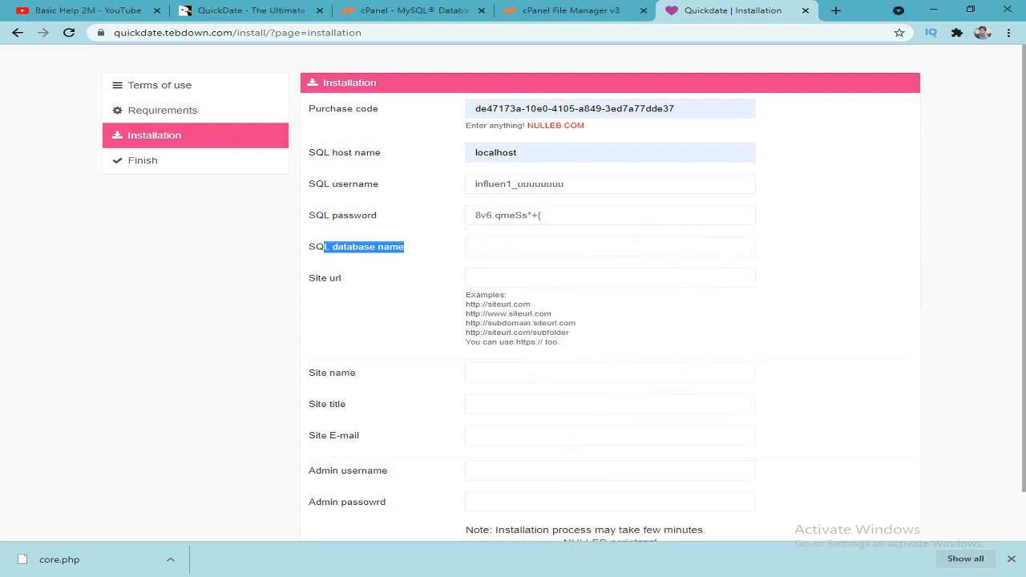
key(alt+Tab)
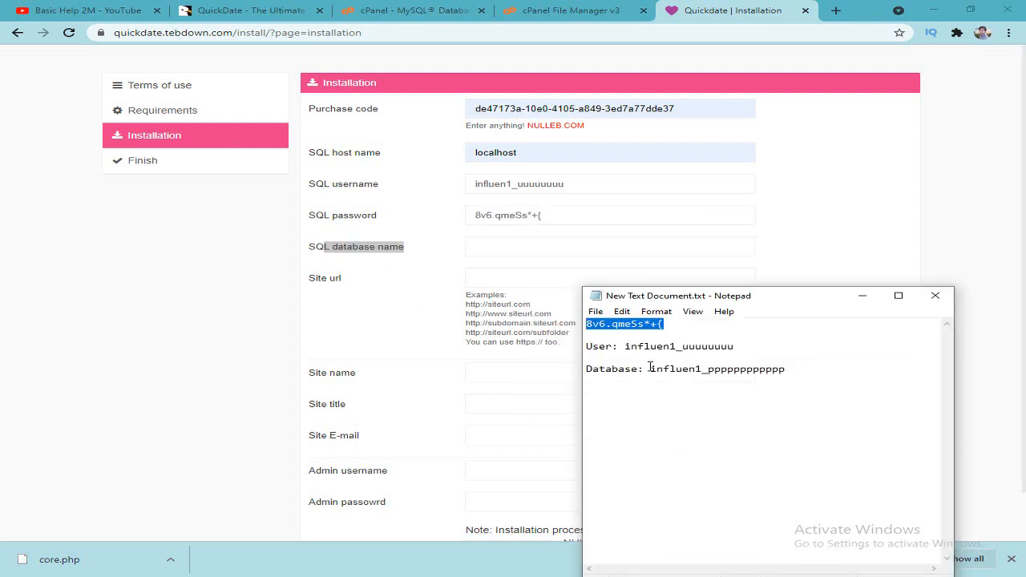
mouse_move(651, 367)
mouse_down()
mouse_move(840, 367)
mouse_move(634, 373)
mouse_move(658, 369)
mouse_move(649, 369)
mouse_up()
click(789, 370)
click(653, 368)
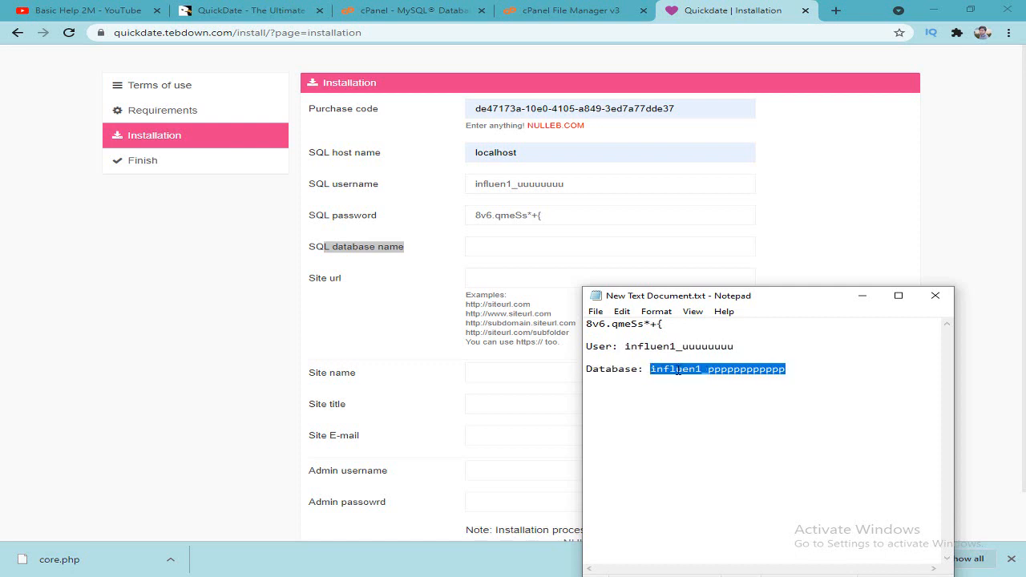
right_click(678, 369)
click(729, 410)
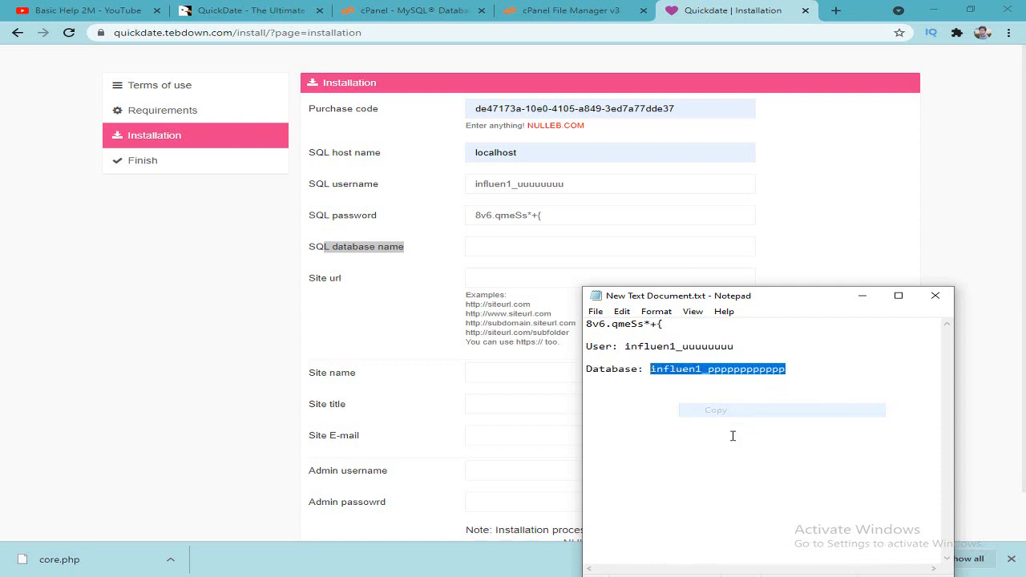
click(486, 253)
right_click(486, 251)
click(537, 358)
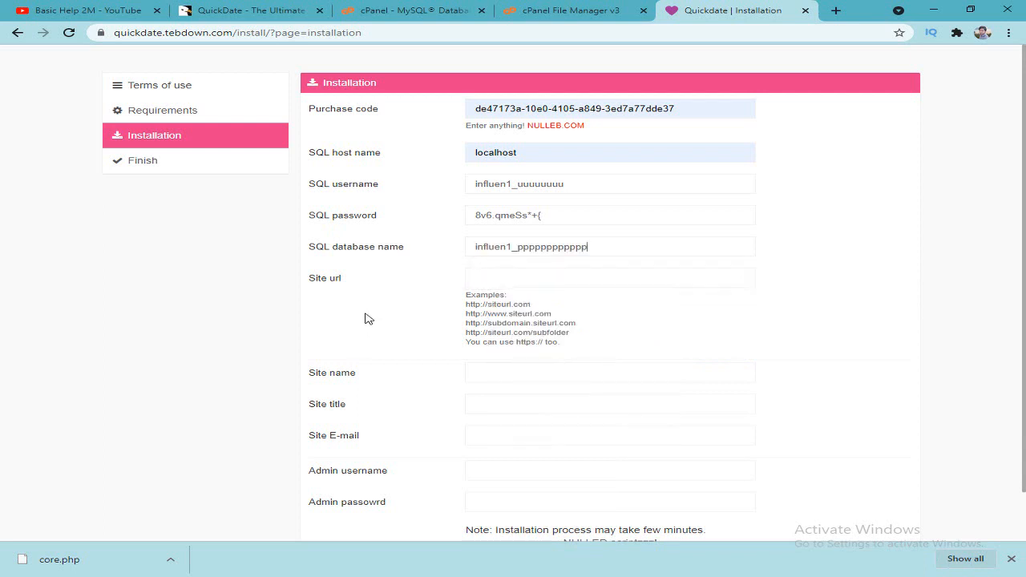
drag(309, 288, 374, 286)
click(538, 277)
click(301, 279)
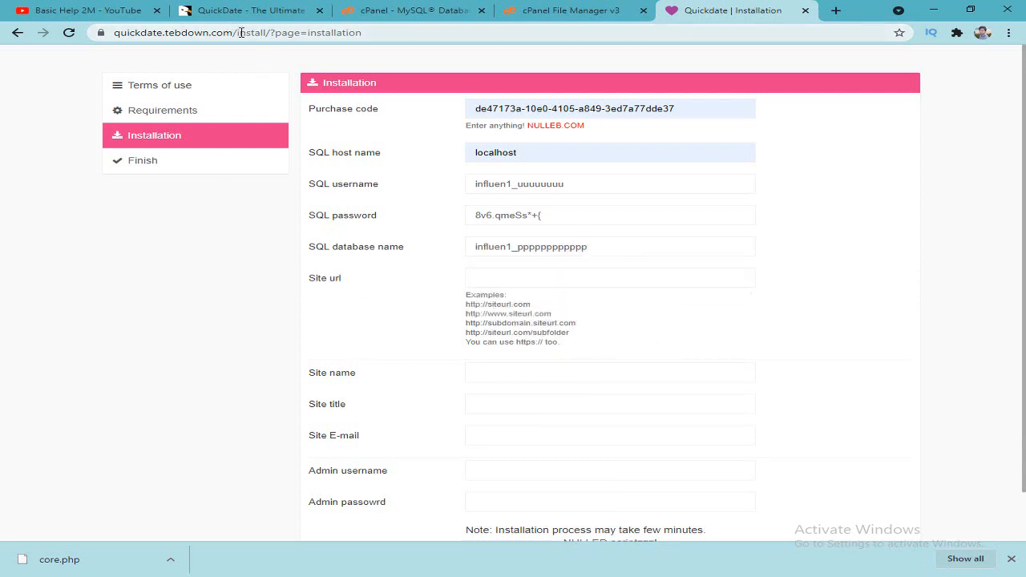
drag(233, 33, 102, 32)
right_click(166, 34)
click(240, 103)
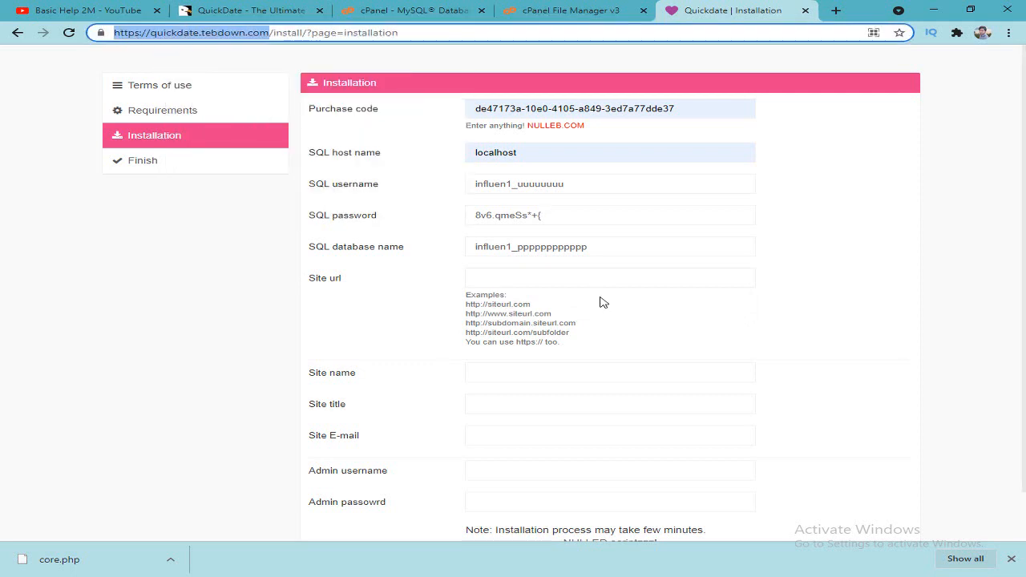
click(563, 273)
right_click(563, 274)
click(617, 386)
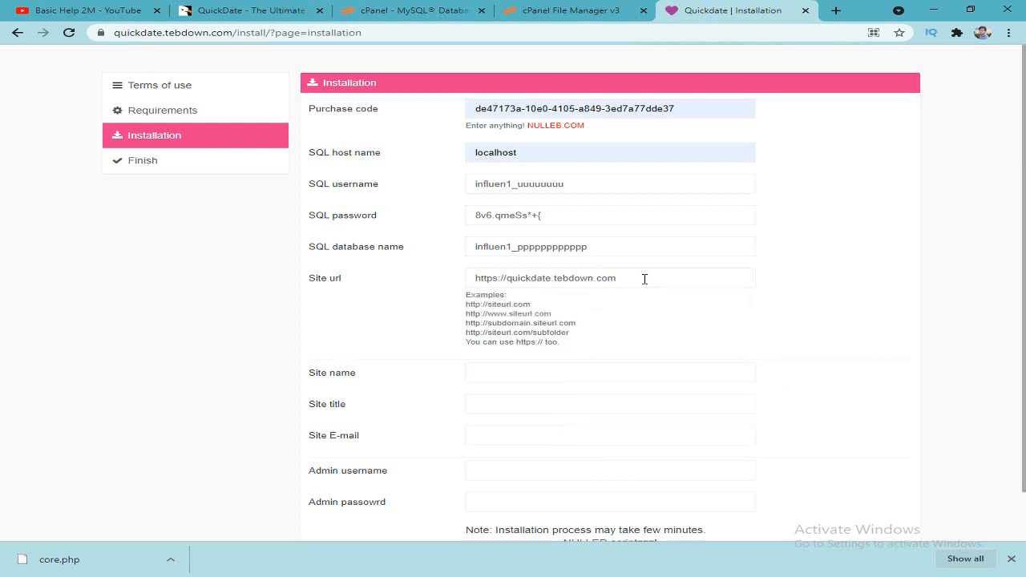
Set both the site name and the site title to Basic Help
scroll(643, 301, down, 1)
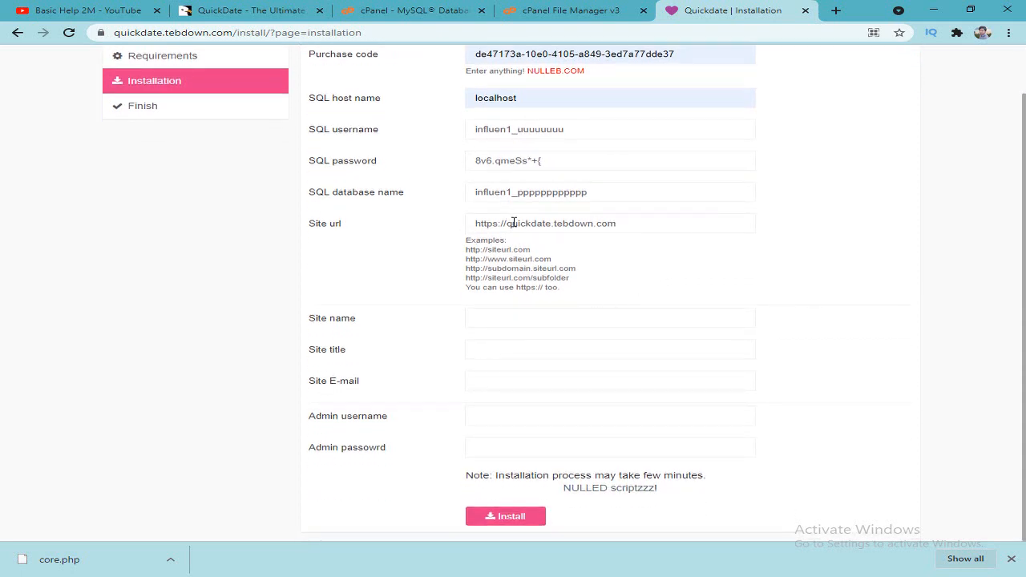
click(528, 310)
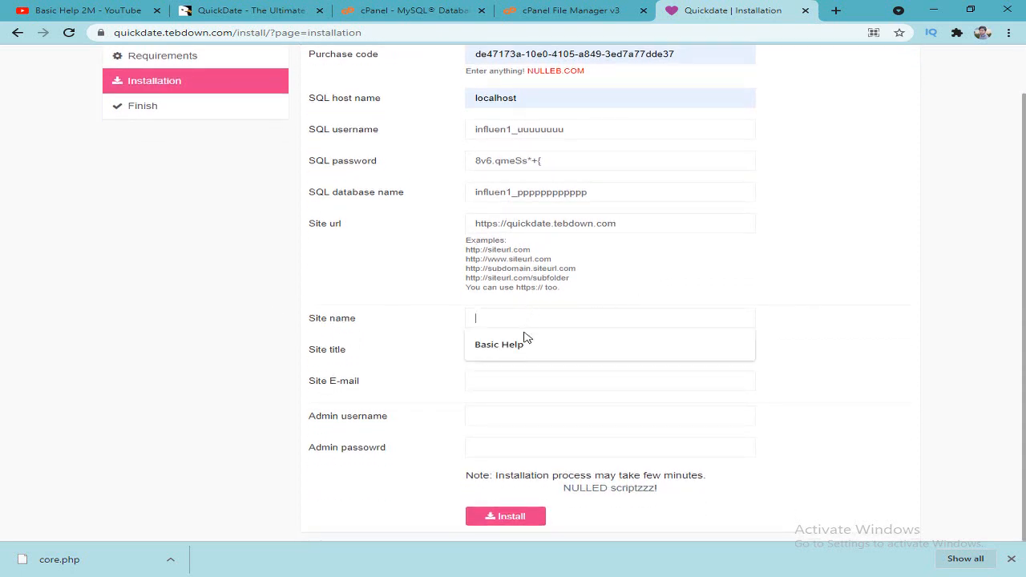
click(526, 342)
click(529, 356)
click(536, 378)
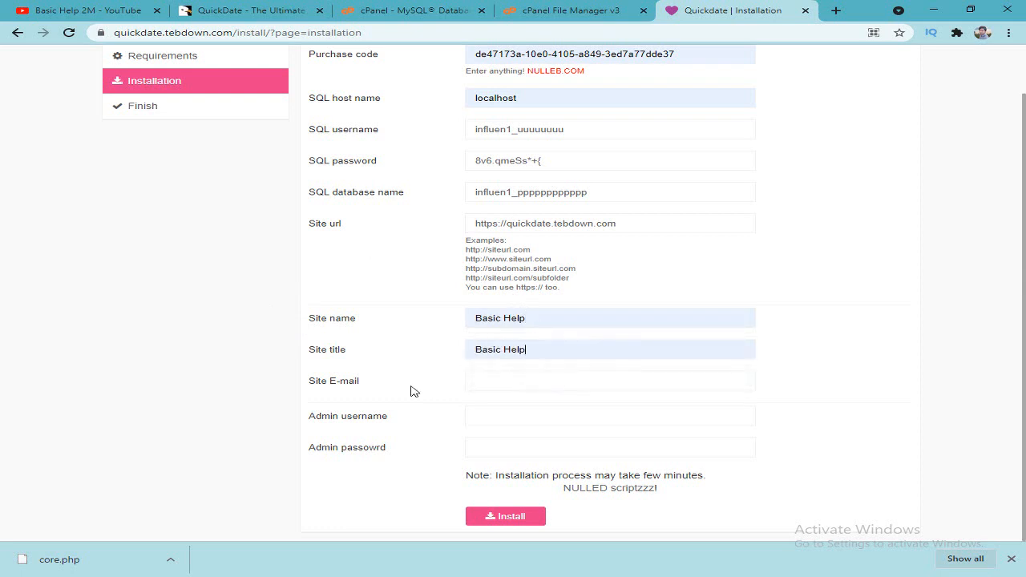
Fill in the installer's site e-mail, admin username and admin password
click(531, 385)
click(535, 415)
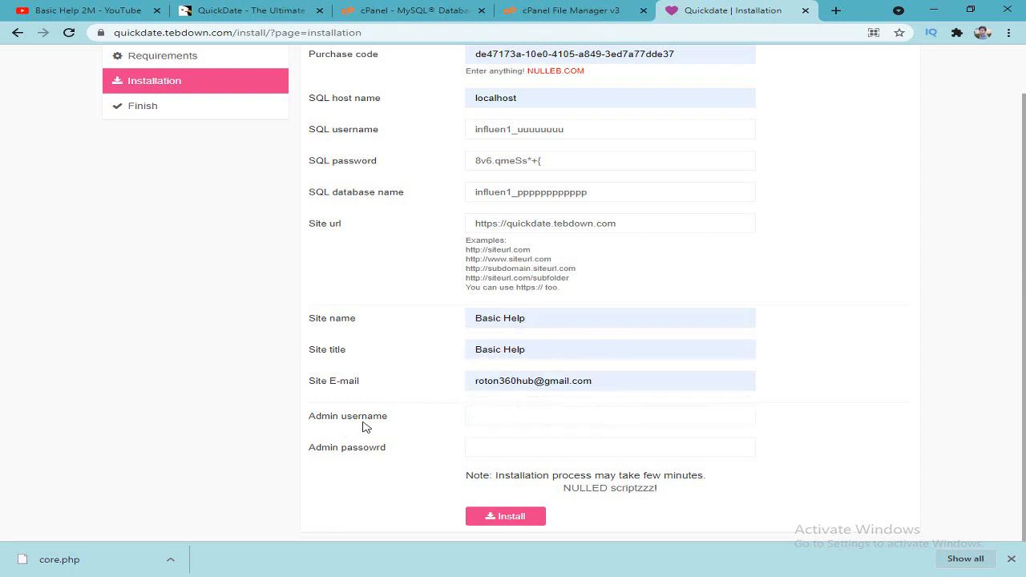
click(529, 414)
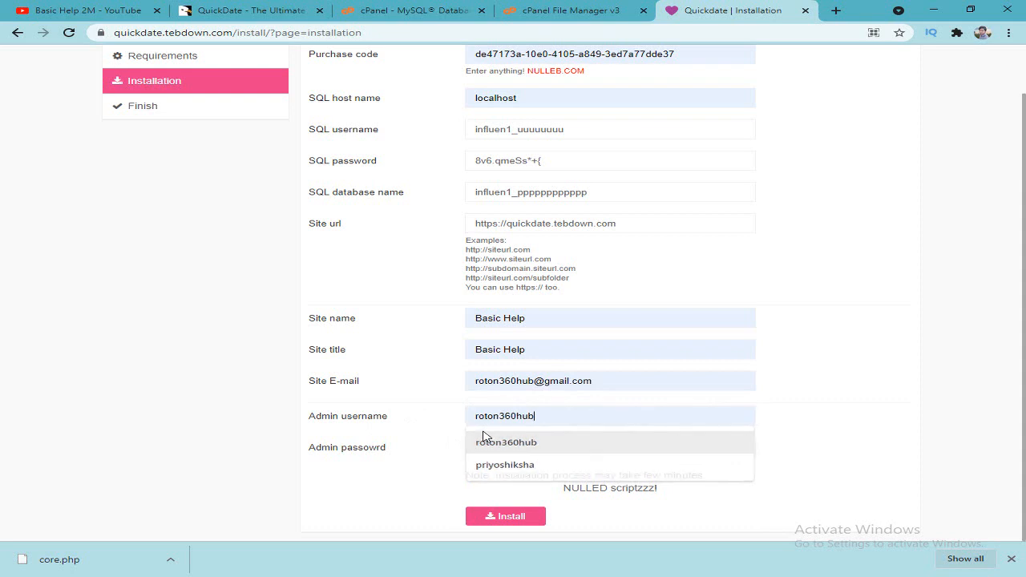
click(517, 442)
click(517, 447)
click(532, 474)
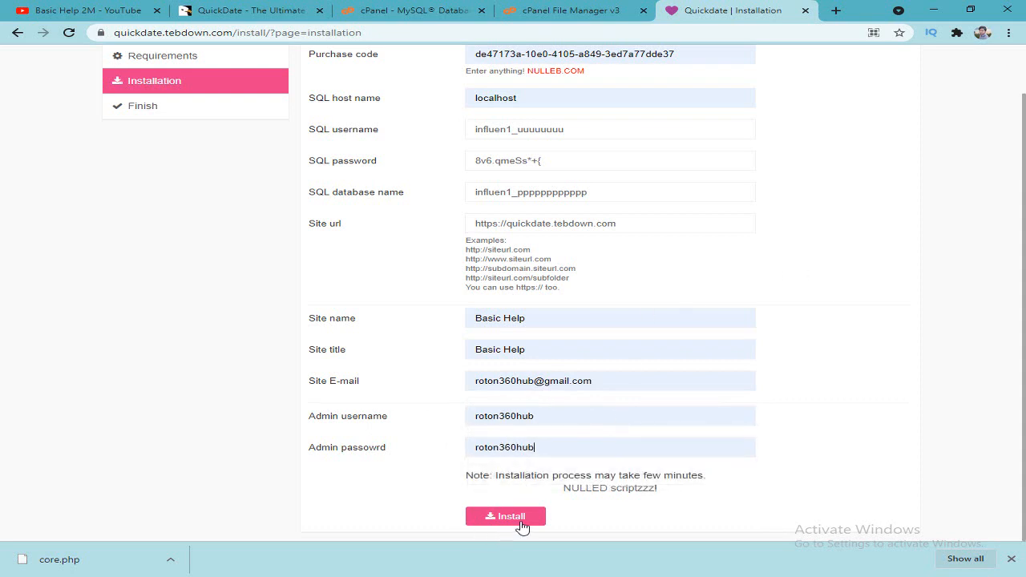
Run the QuickDate installation and start the newly installed site
click(1012, 558)
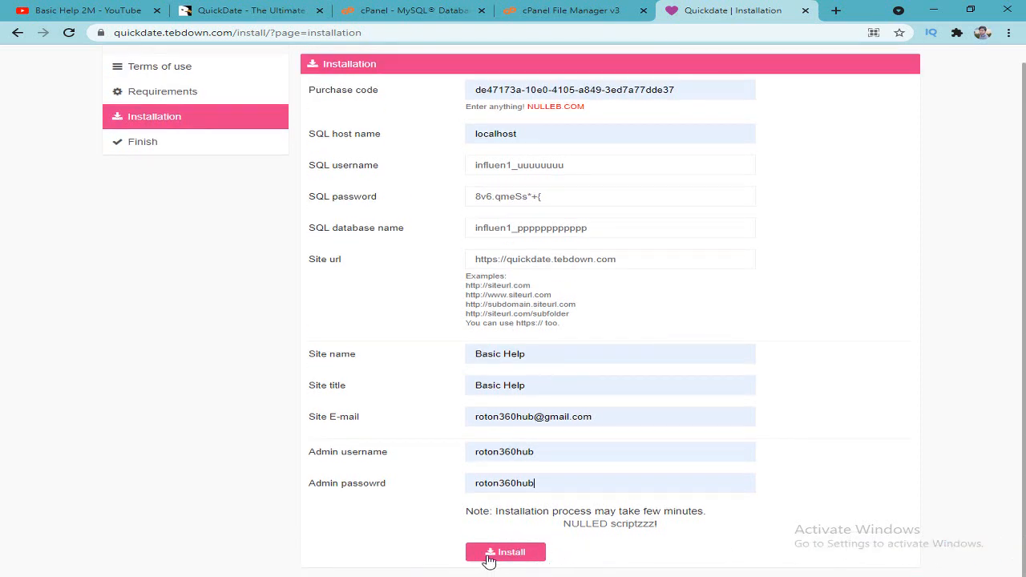
click(489, 560)
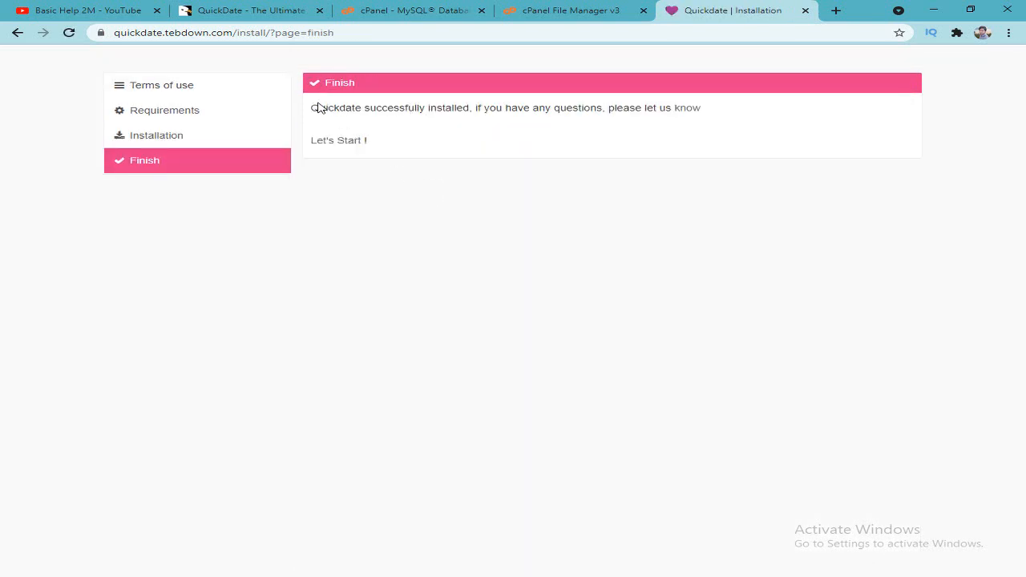
click(384, 108)
click(345, 147)
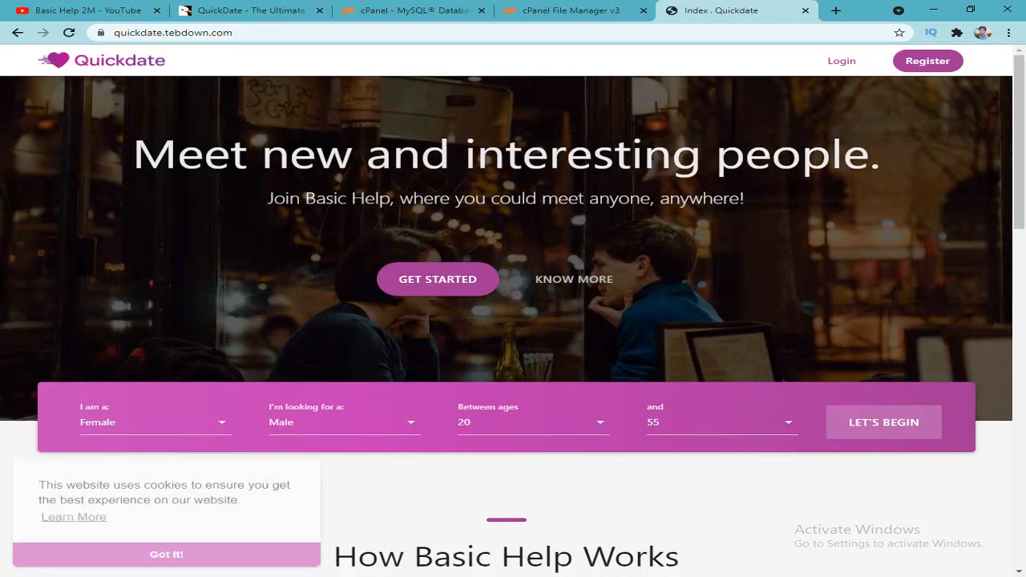
Look through the site's homepage down to the footer, accepting the cookie notice
drag(134, 154, 174, 154)
drag(476, 154, 522, 154)
scroll(314, 405, down, 3)
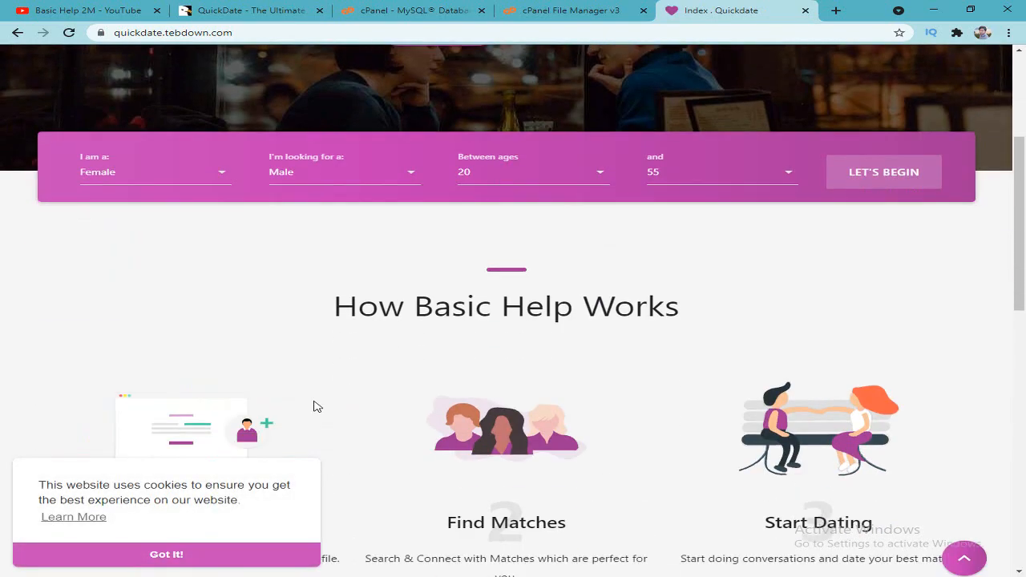
click(242, 554)
scroll(298, 437, down, 10)
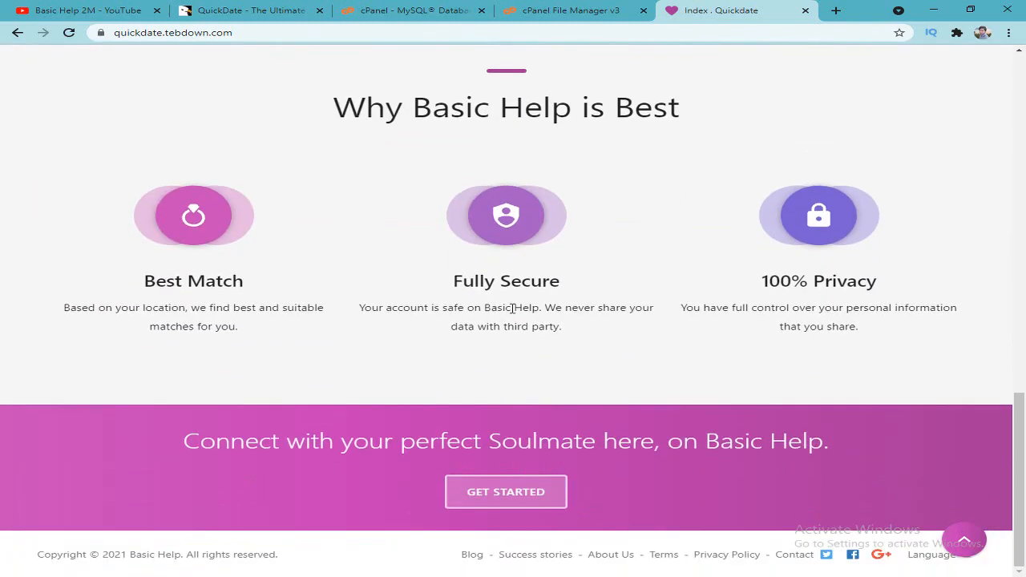
scroll(625, 339, up, 13)
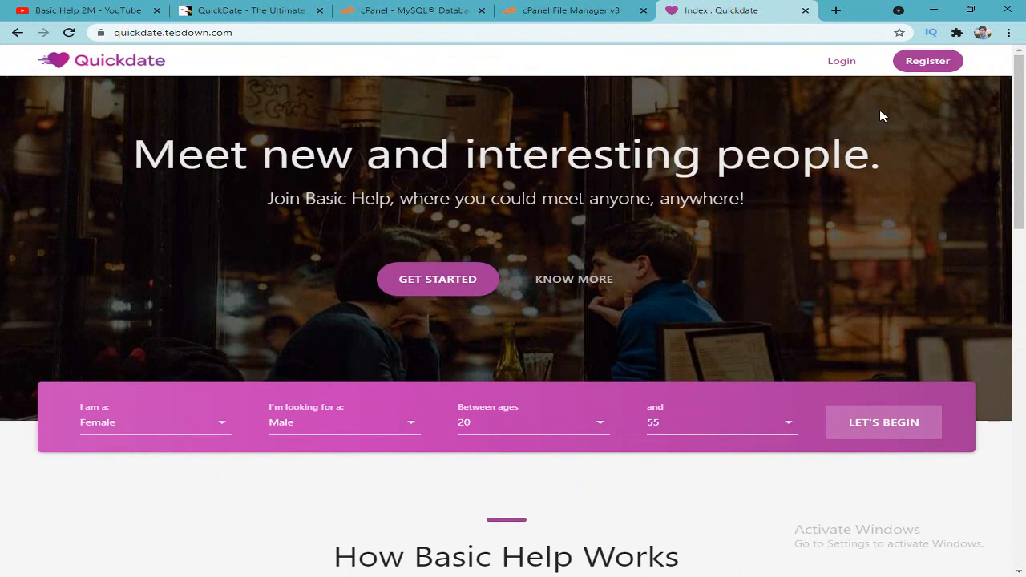
Open the site's login page in a separate browser tab
click(857, 71)
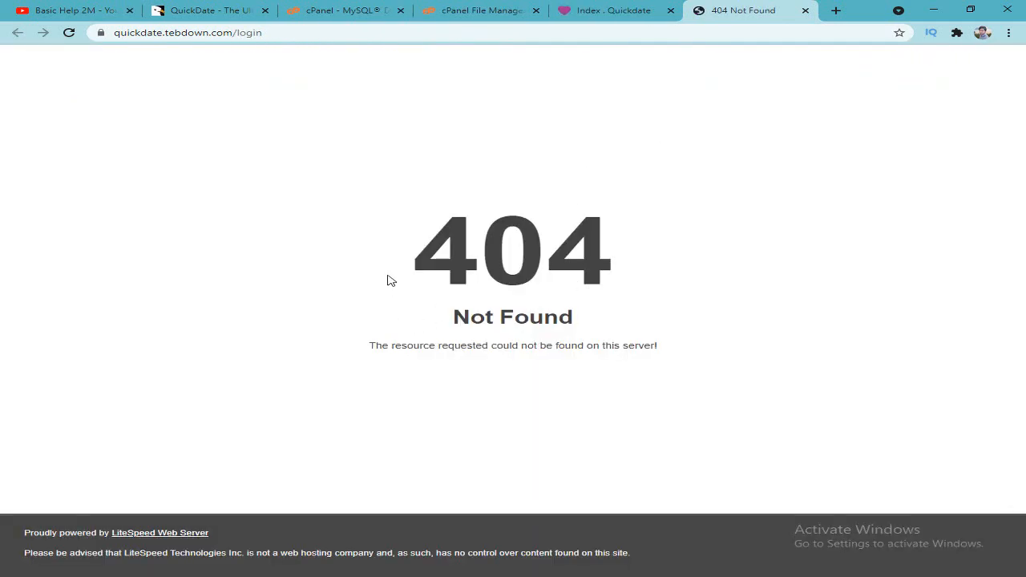
mouse_move(387, 281)
mouse_down()
mouse_move(580, 275)
mouse_move(404, 270)
mouse_up()
click(618, 278)
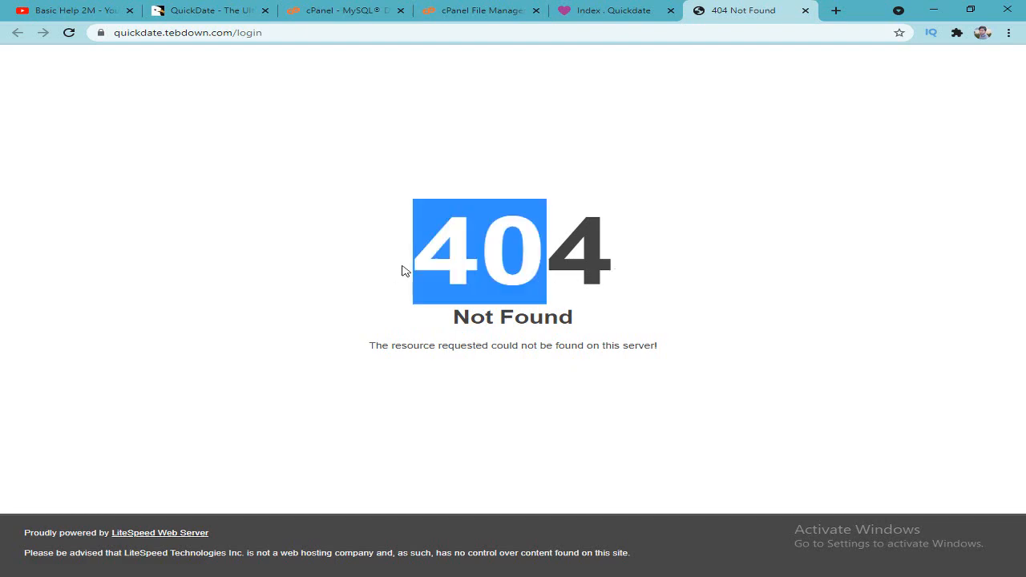
Upload the .htaccess file from the local Script folder to public_html/QuickDate in cPanel File Manager, overwriting the existing file
click(490, 11)
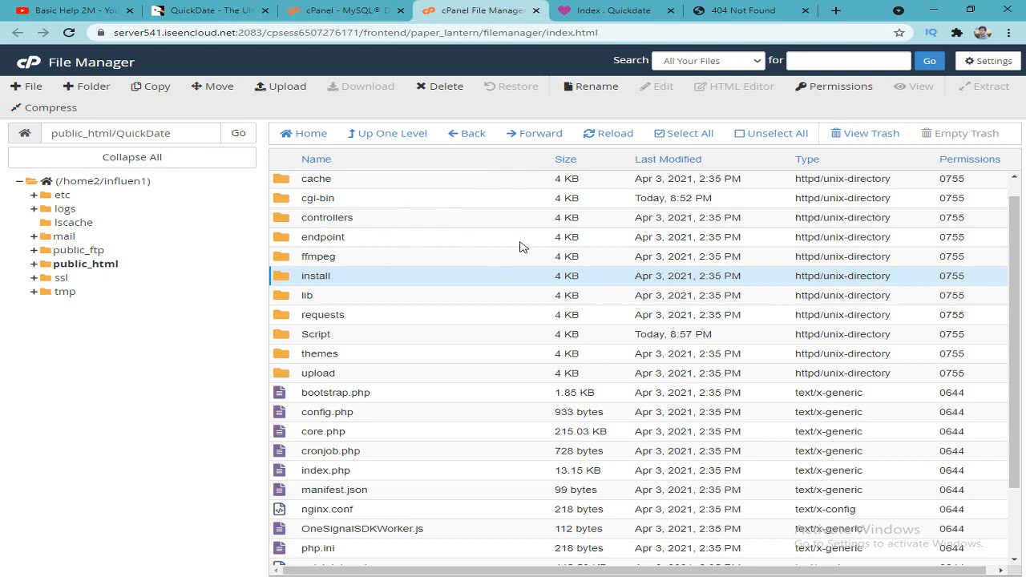
scroll(519, 247, up, 1)
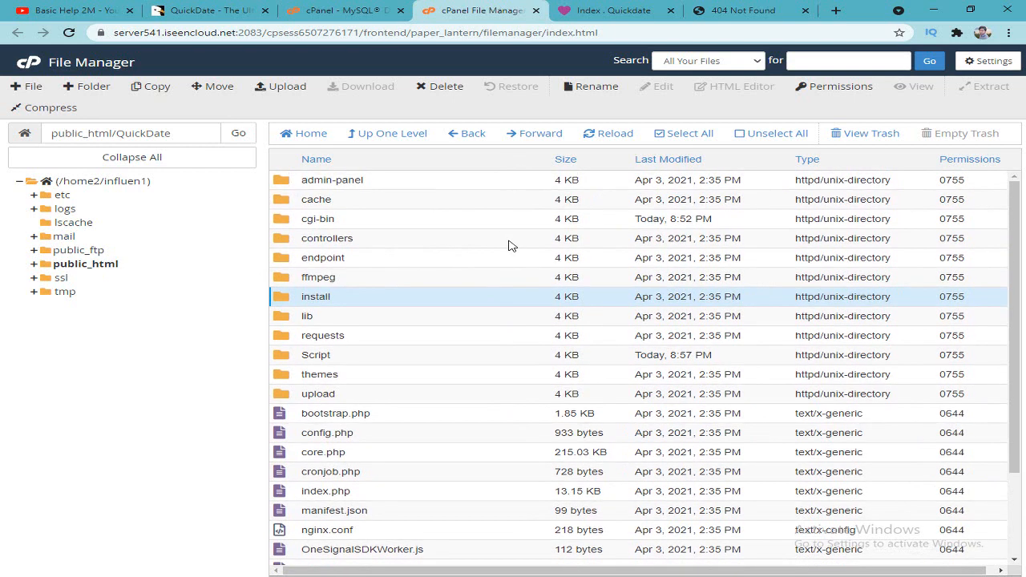
click(287, 86)
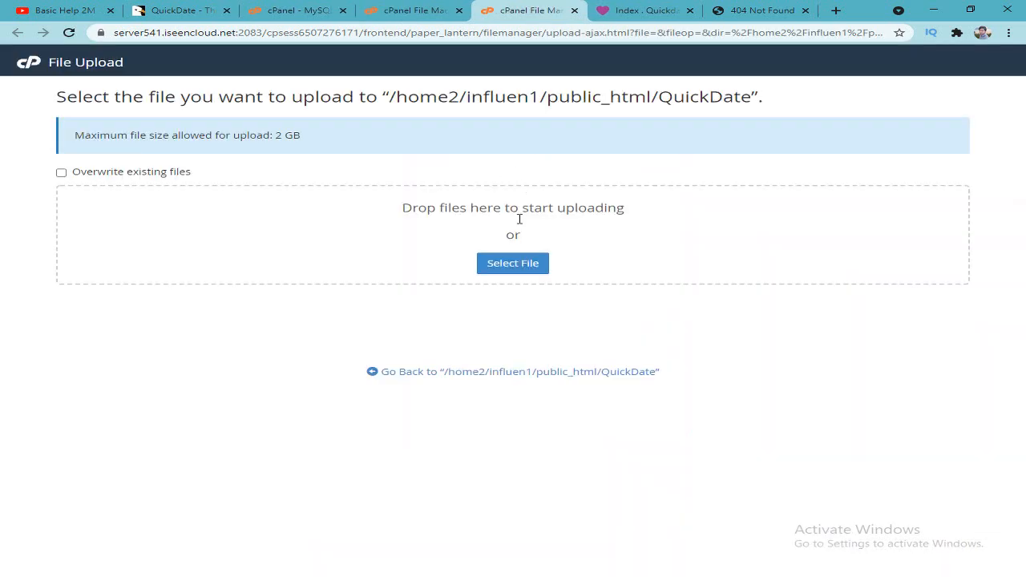
click(525, 264)
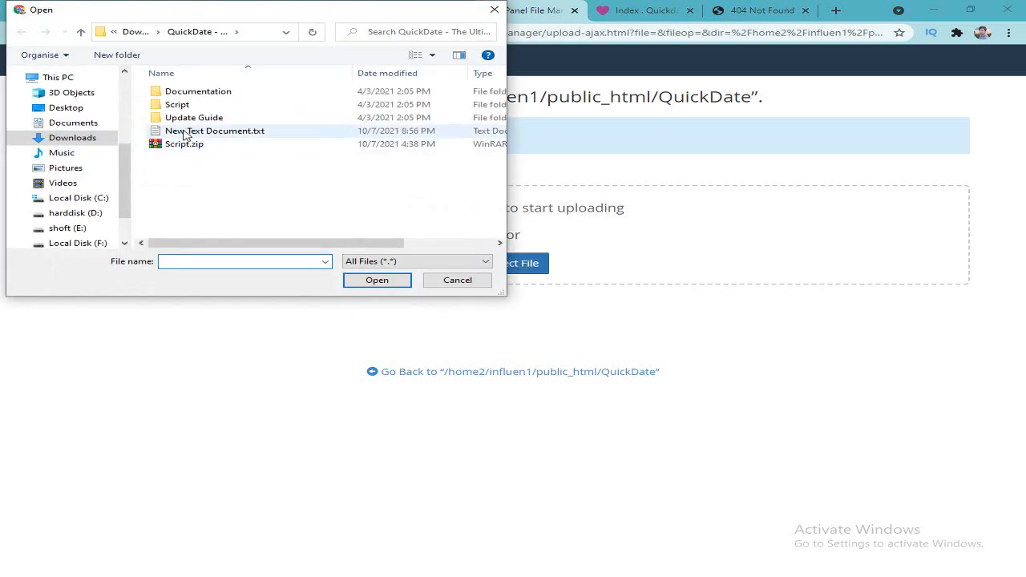
double_click(177, 104)
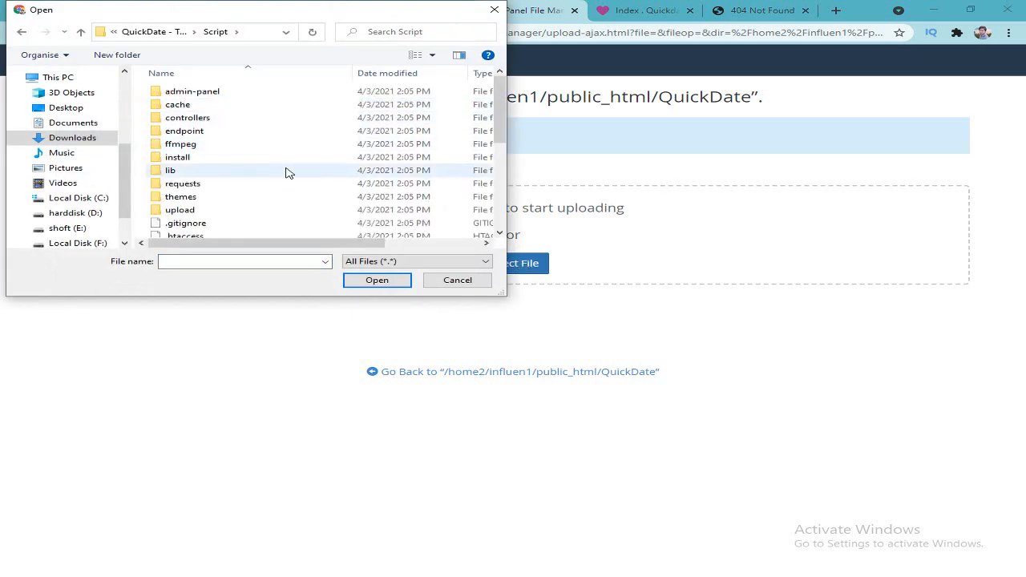
scroll(286, 173, down, 1)
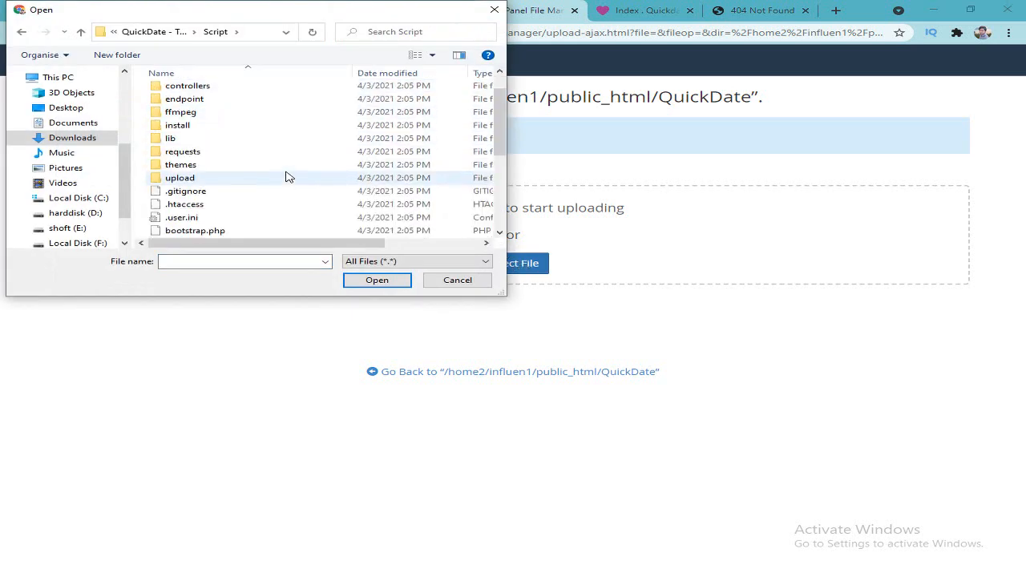
click(223, 209)
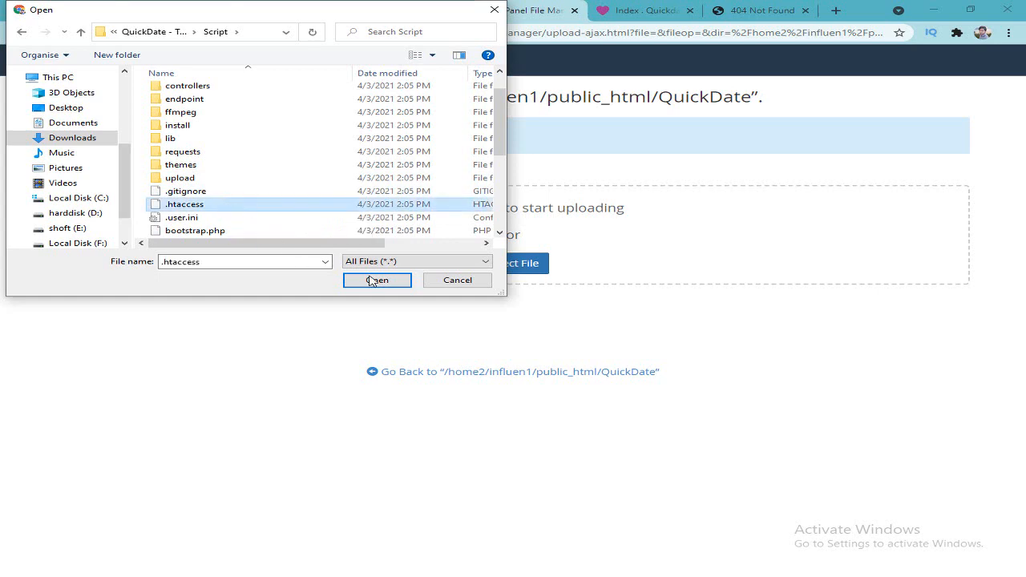
click(376, 281)
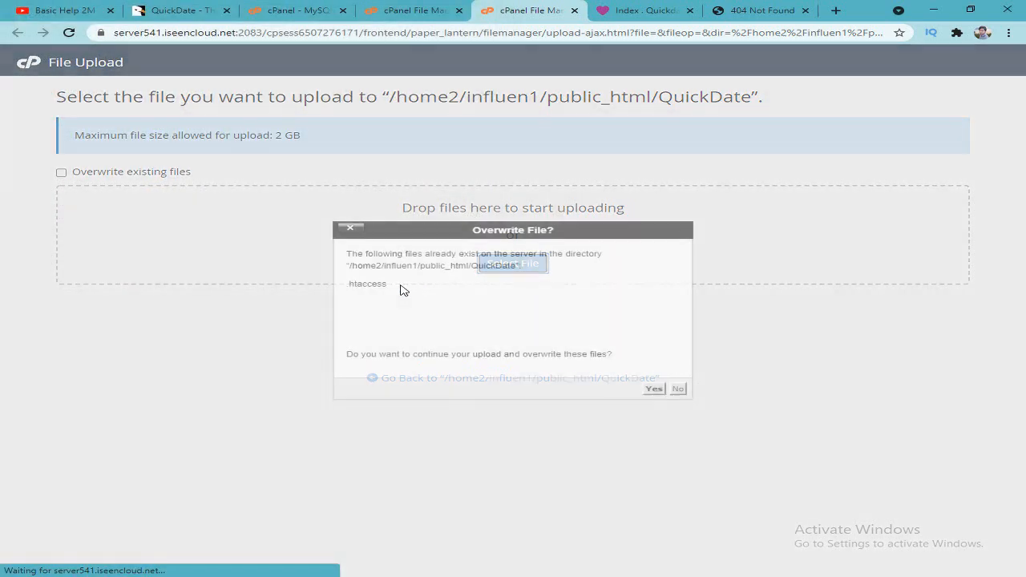
click(653, 387)
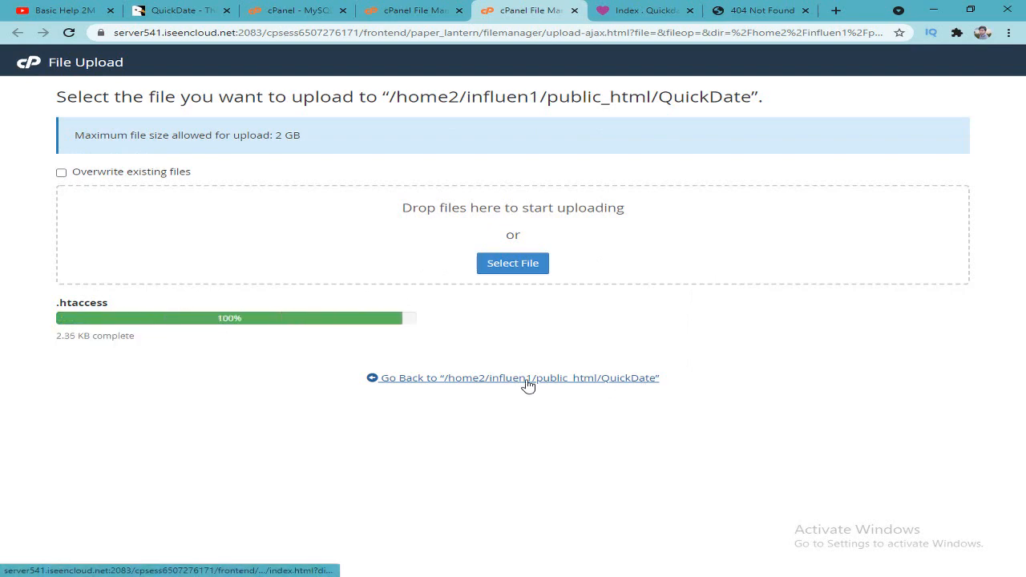
click(494, 378)
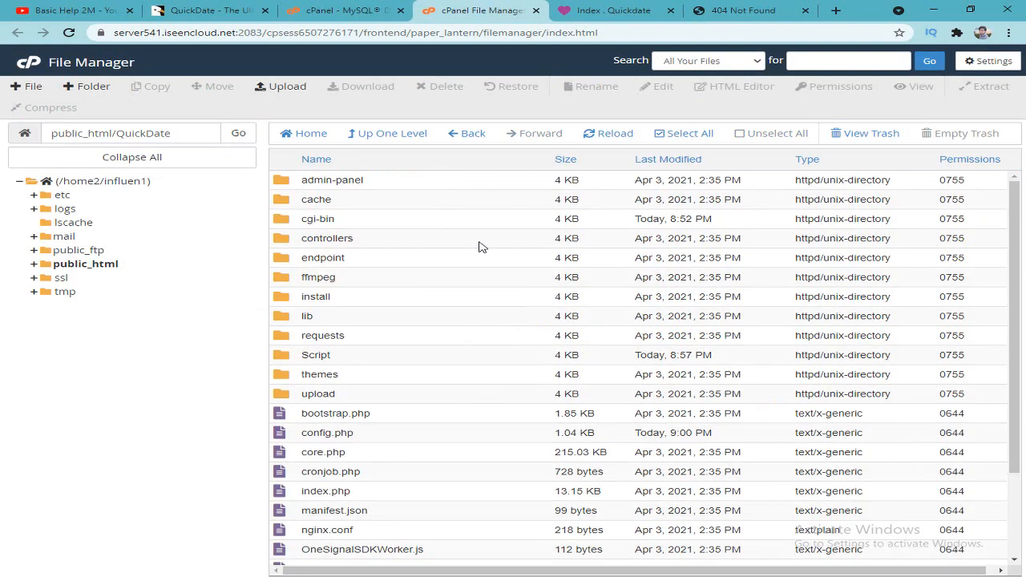
Reload the quickdate.tebdown.com/login page and look over the login form
click(762, 6)
right_click(456, 166)
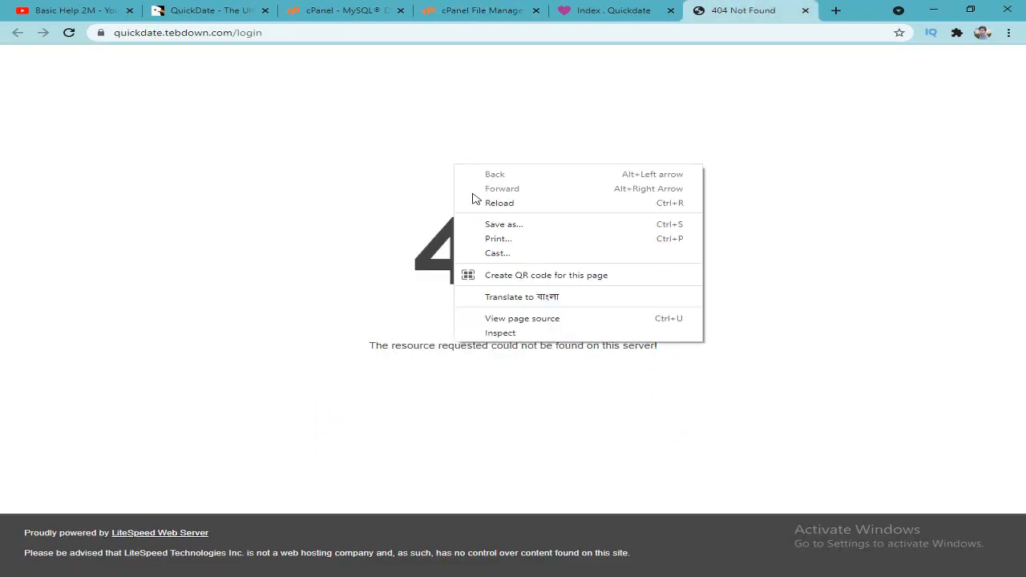
click(515, 205)
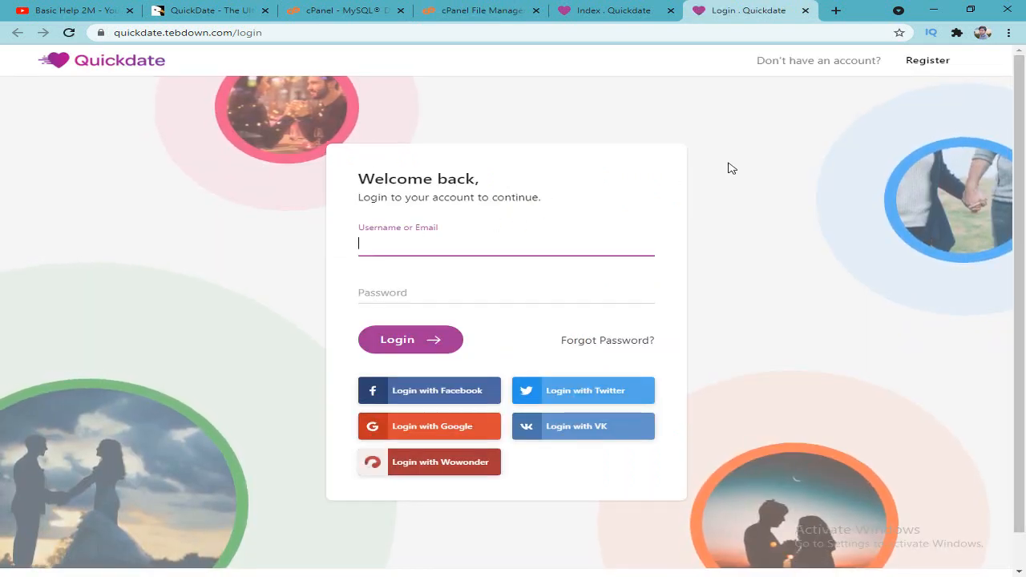
scroll(730, 255, down, 2)
scroll(545, 237, up, 2)
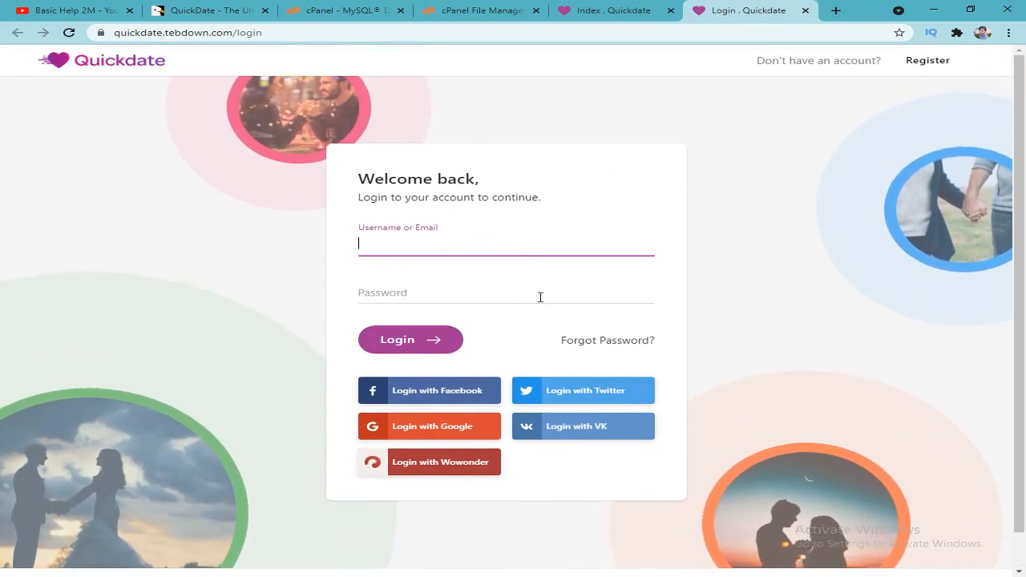
Log in to the site with the admin username and the account password
click(419, 250)
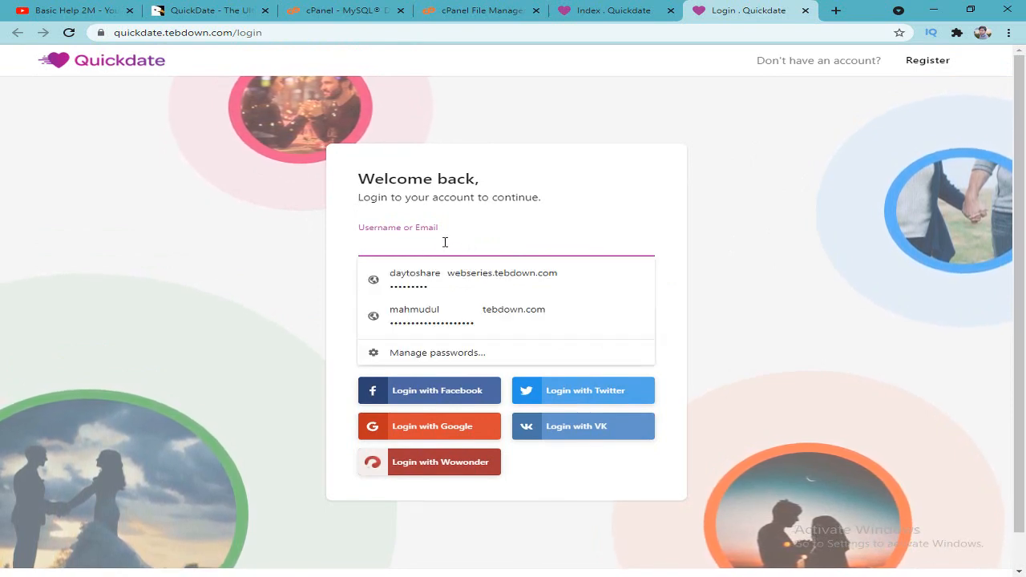
text(r)
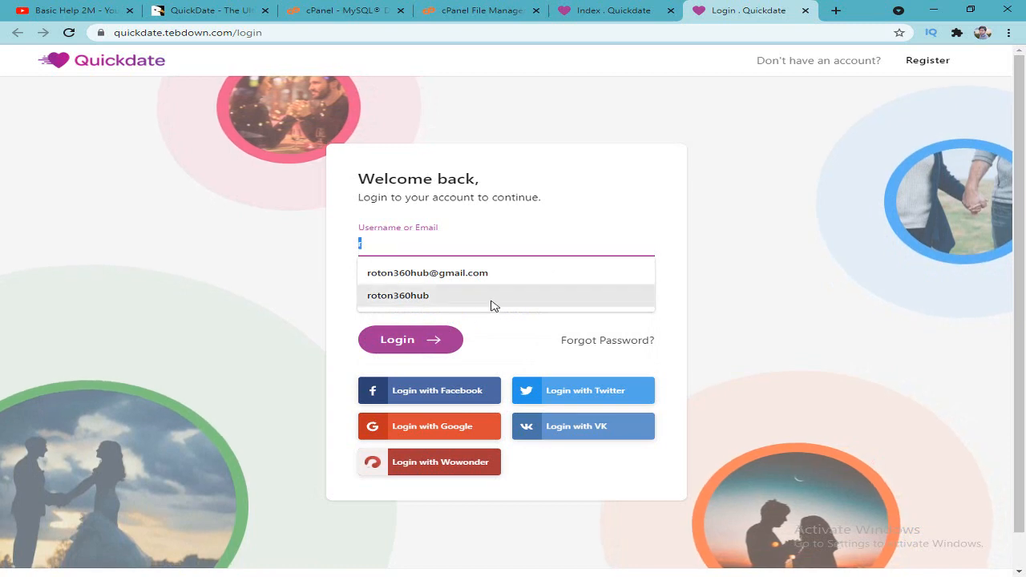
click(493, 303)
click(536, 255)
double_click(483, 243)
right_click(482, 245)
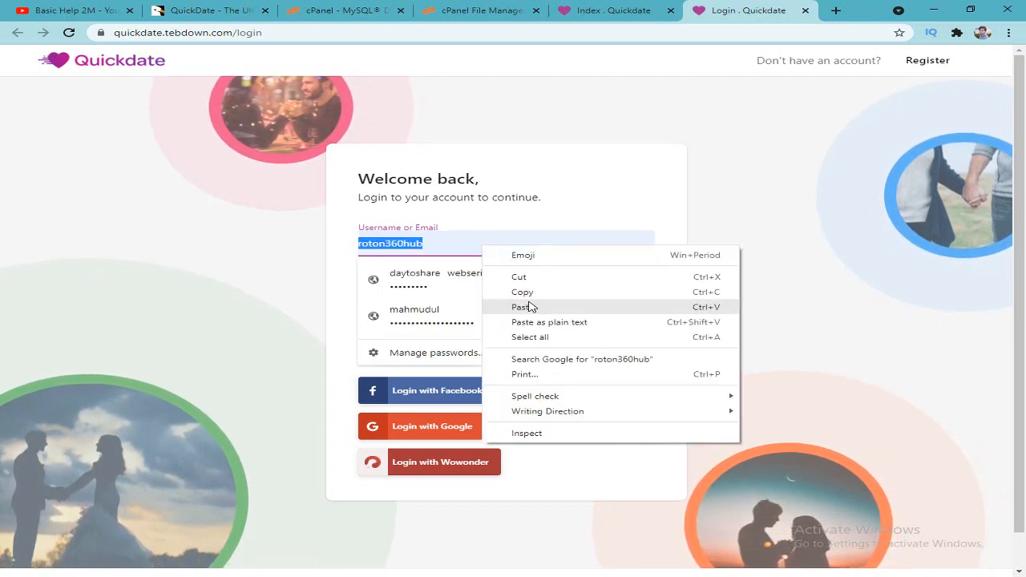
click(585, 292)
right_click(451, 293)
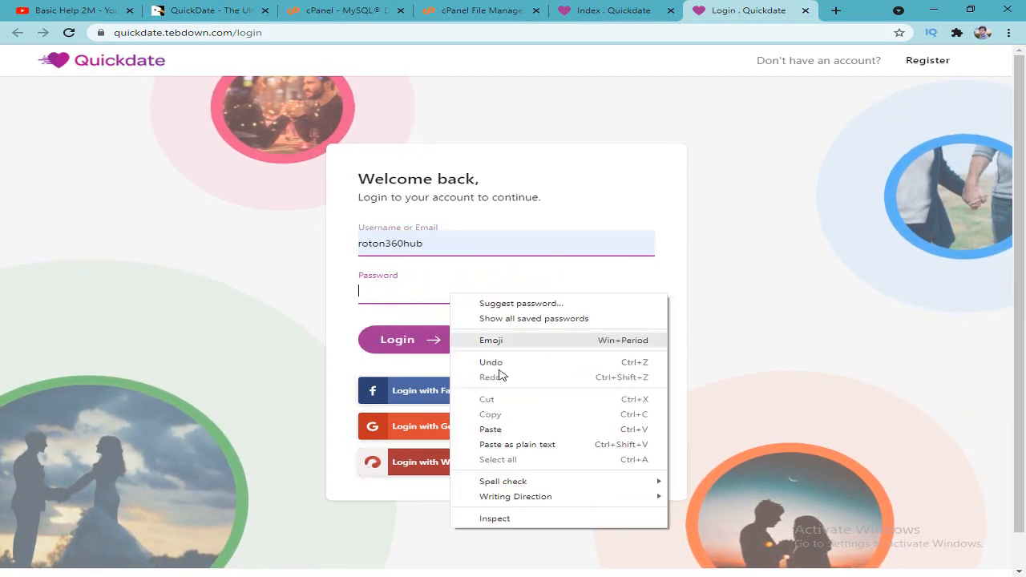
click(557, 430)
double_click(415, 343)
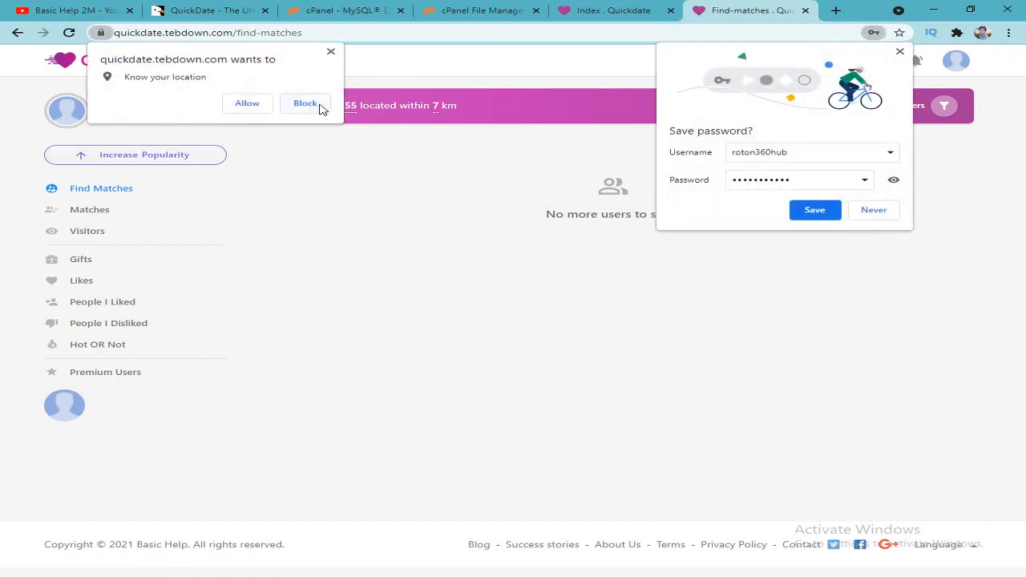
Block the site's location request and decline to save the login password in the browser
click(305, 103)
click(871, 210)
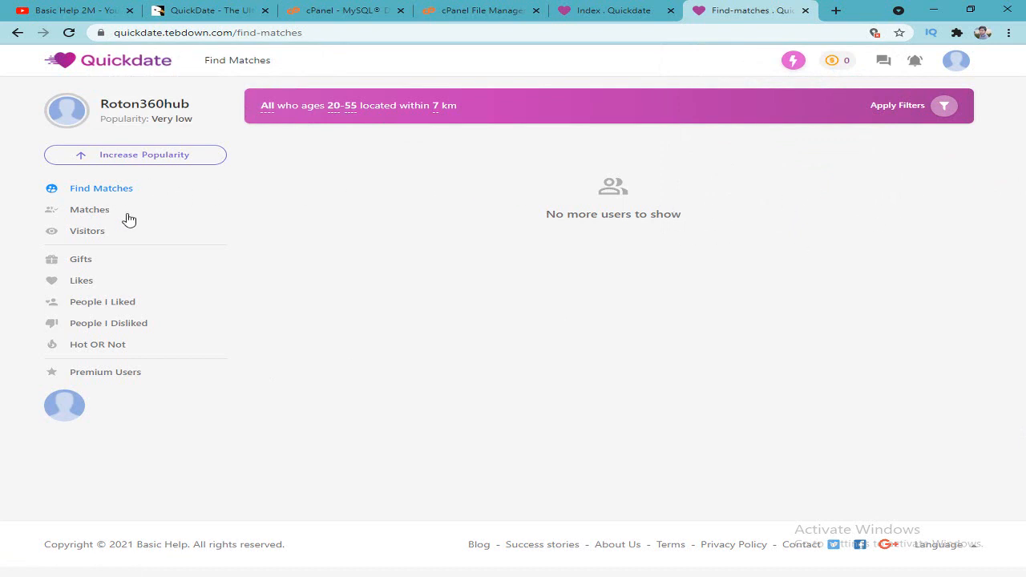
Open the site's Admin Panel and look through its navigation sections, expanding Settings
click(953, 64)
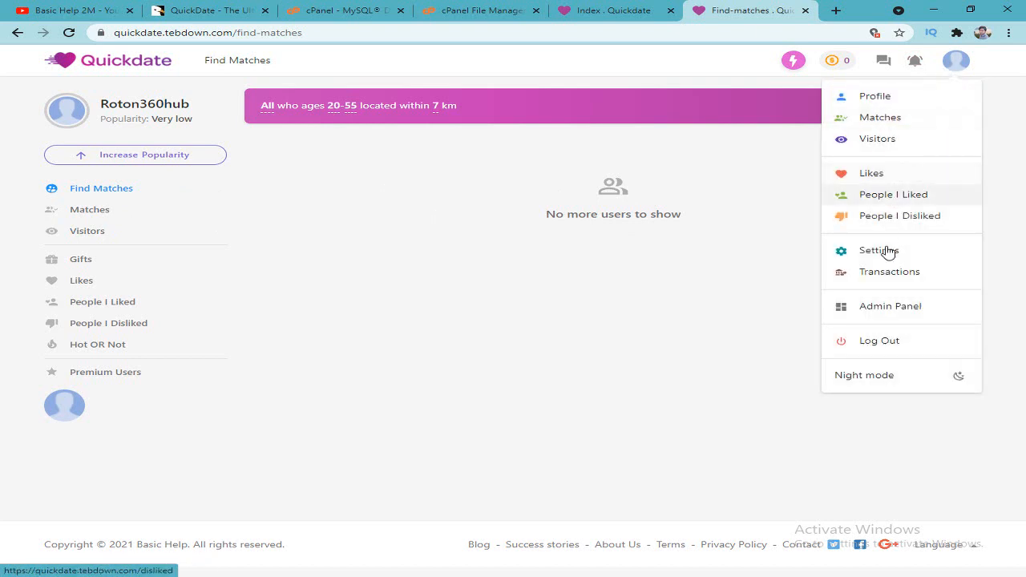
click(884, 311)
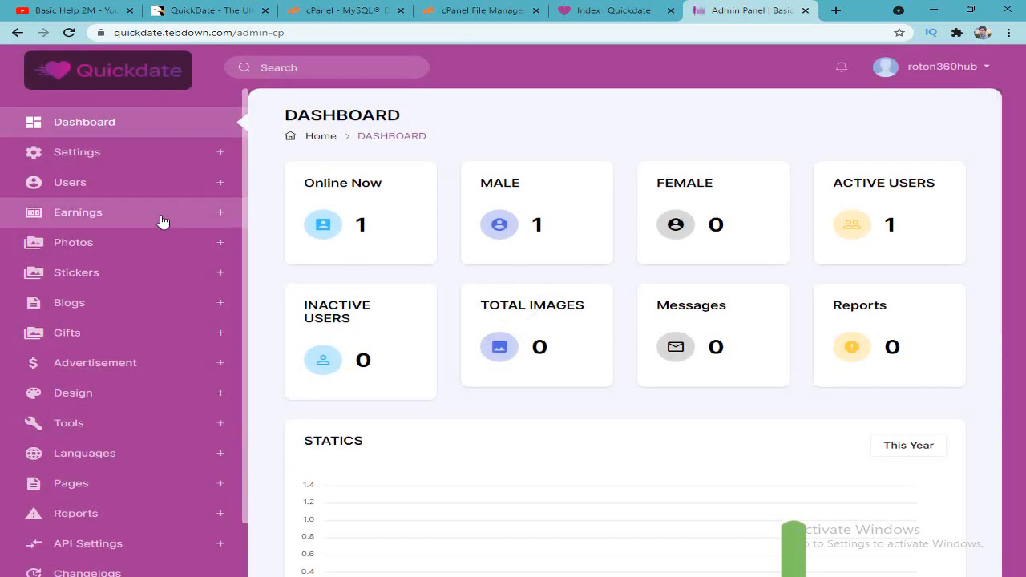
scroll(153, 241, down, 1)
scroll(149, 305, up, 1)
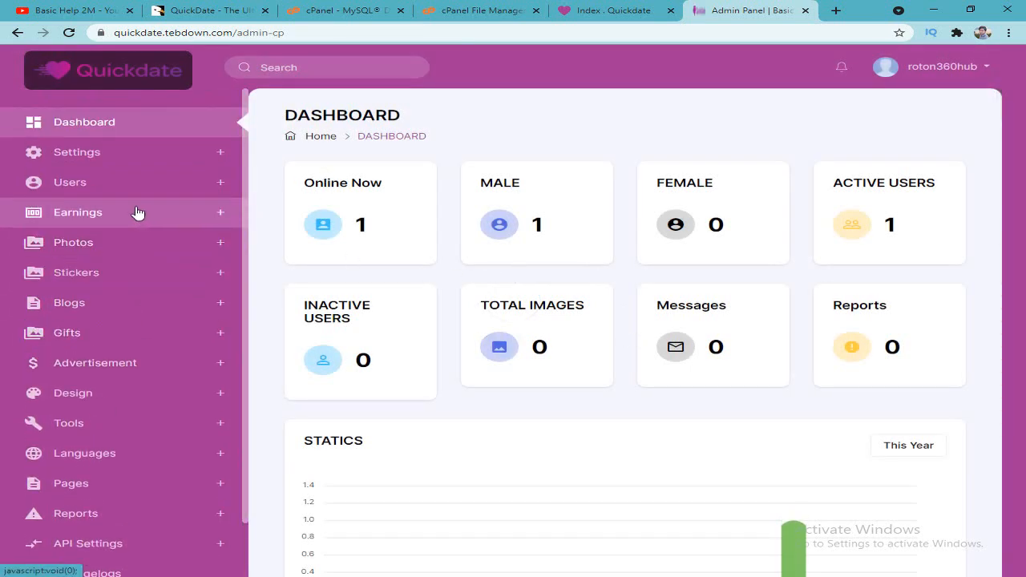
click(130, 154)
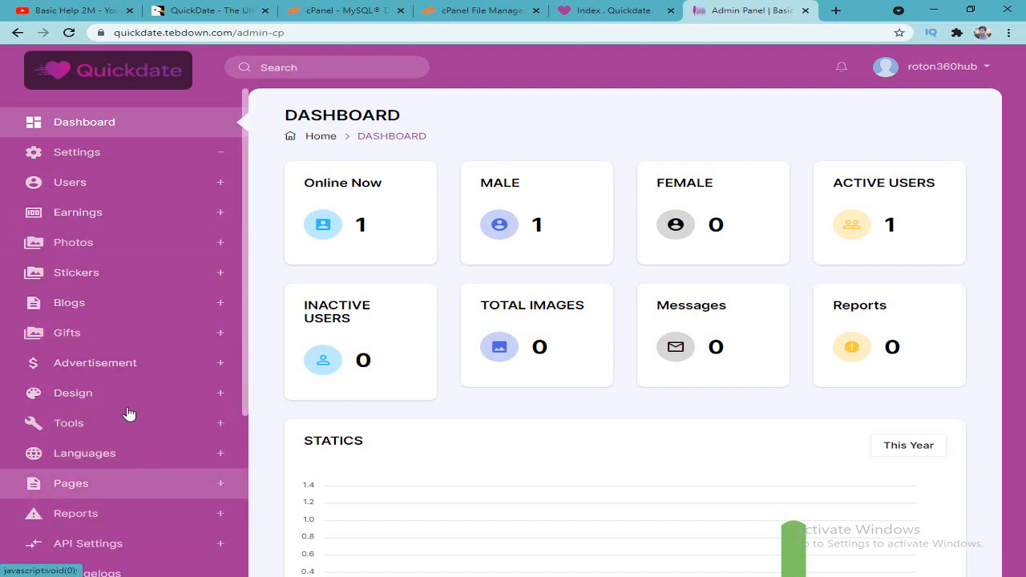
scroll(168, 369, down, 1)
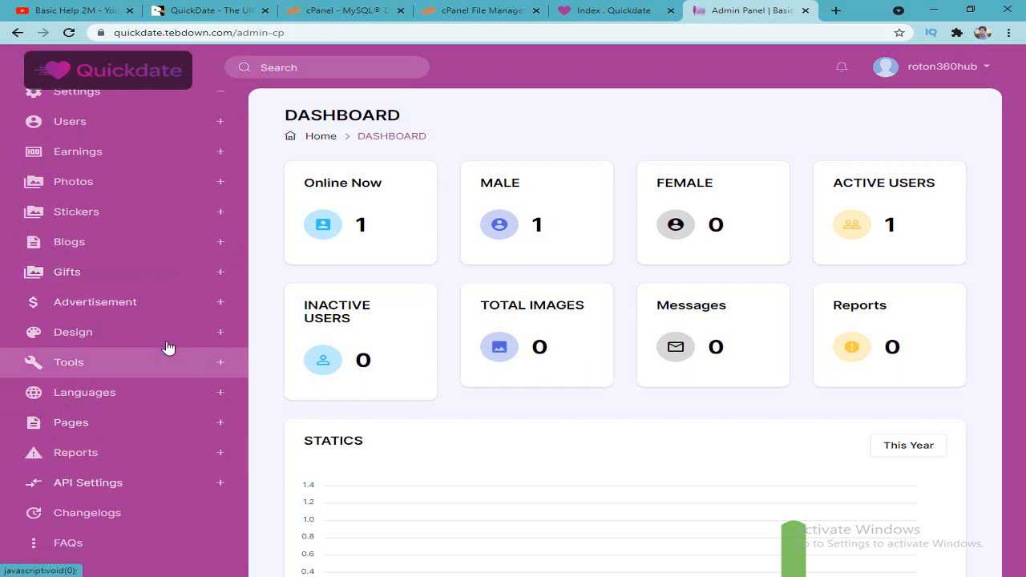
scroll(167, 368, up, 1)
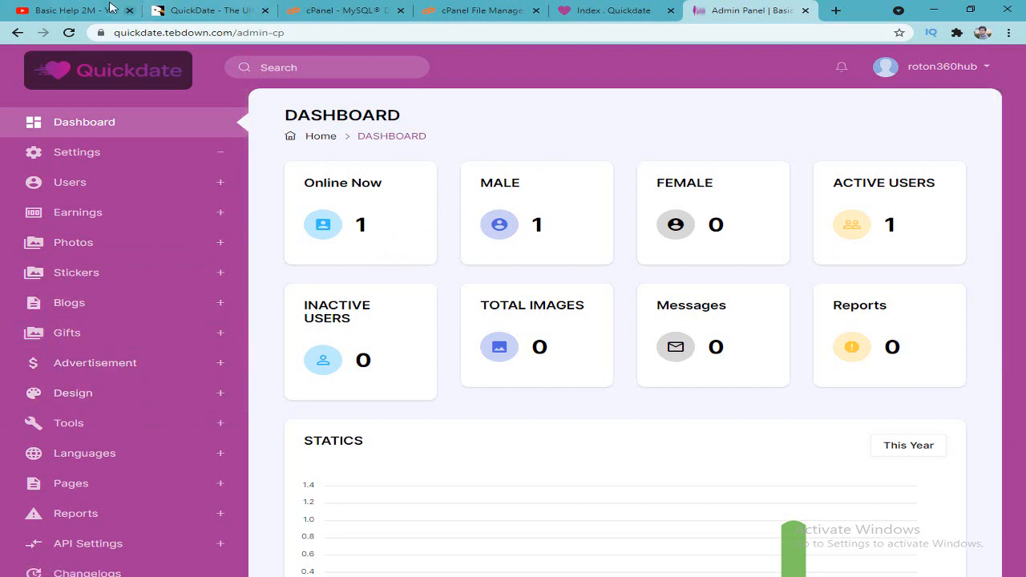
Switch to the Basic Help 2M YouTube channel page
click(111, 7)
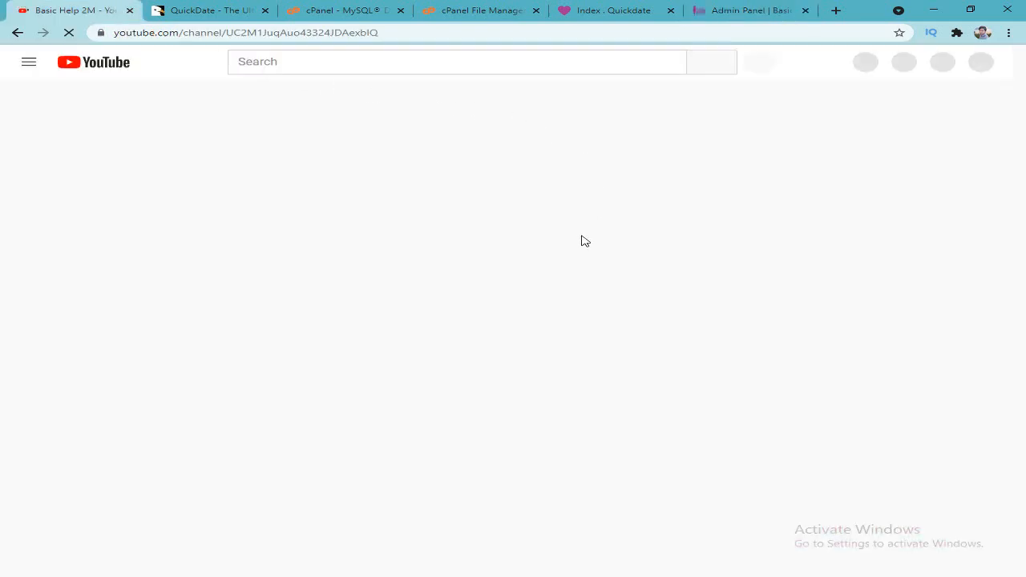